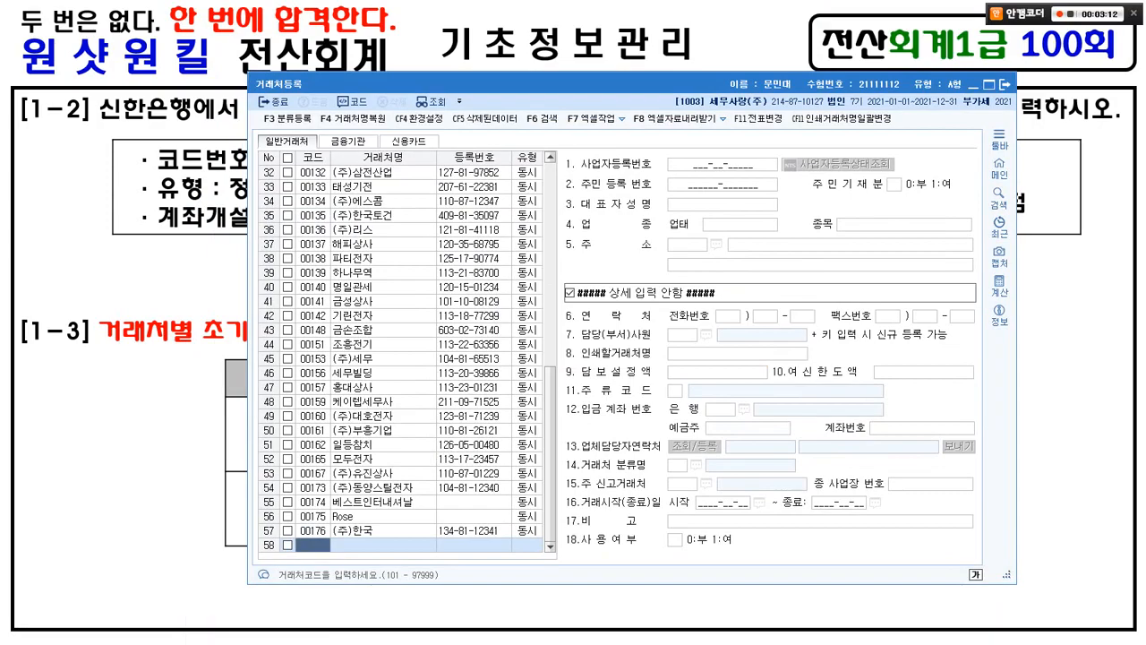
{"action": "type", "text": "98000"}
{"action": "key", "text": "Return"}
{"action": "key", "text": "Return"}
Check the task sheet and add a financial-institution (금융기관) entry with code 98004 in 거래처등록
{"action": "key", "text": "alt+Tab"}
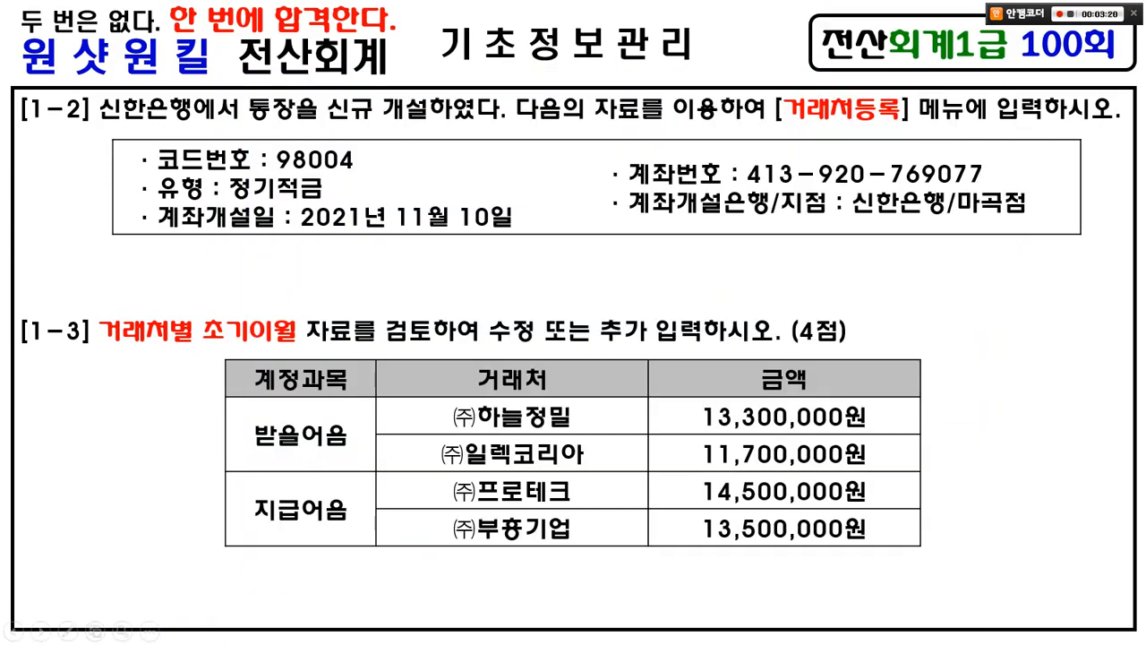
{"action": "key", "text": "alt+Tab"}
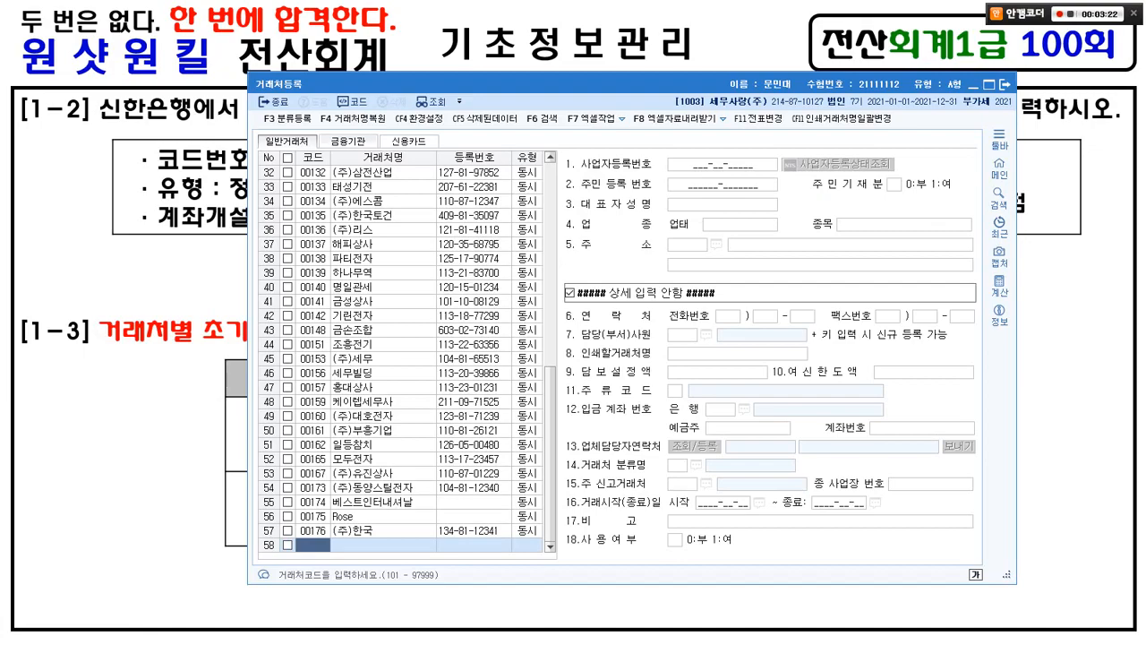
{"action": "left_click", "coordinate": [349, 140]}
{"action": "type", "text": "98004"}
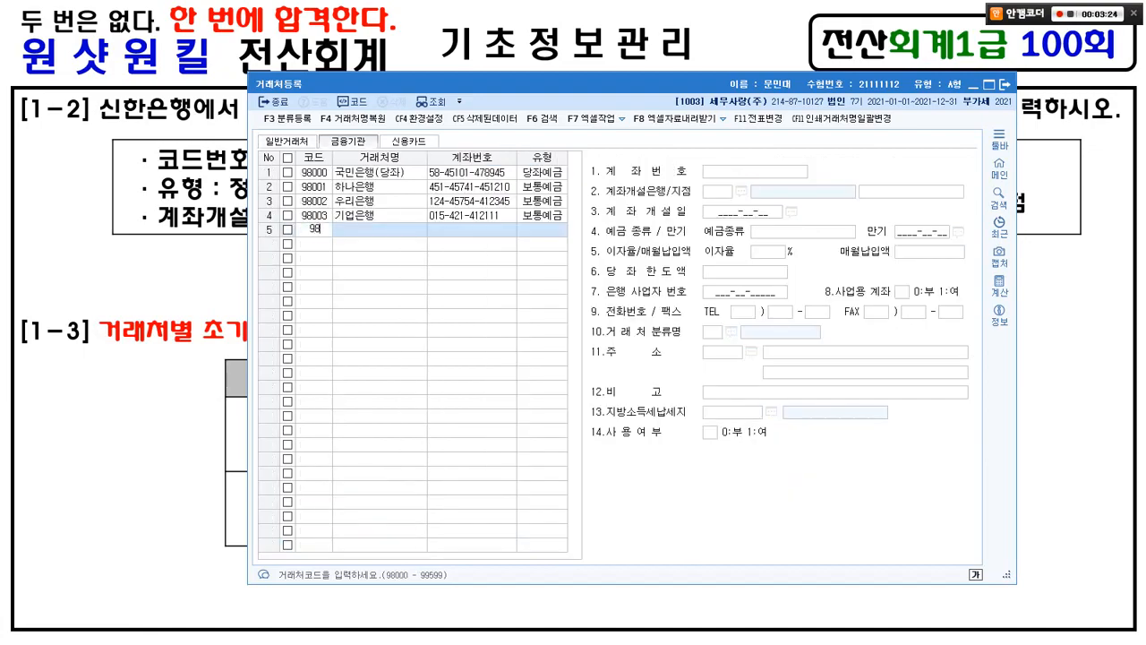
{"action": "key", "text": "Return"}
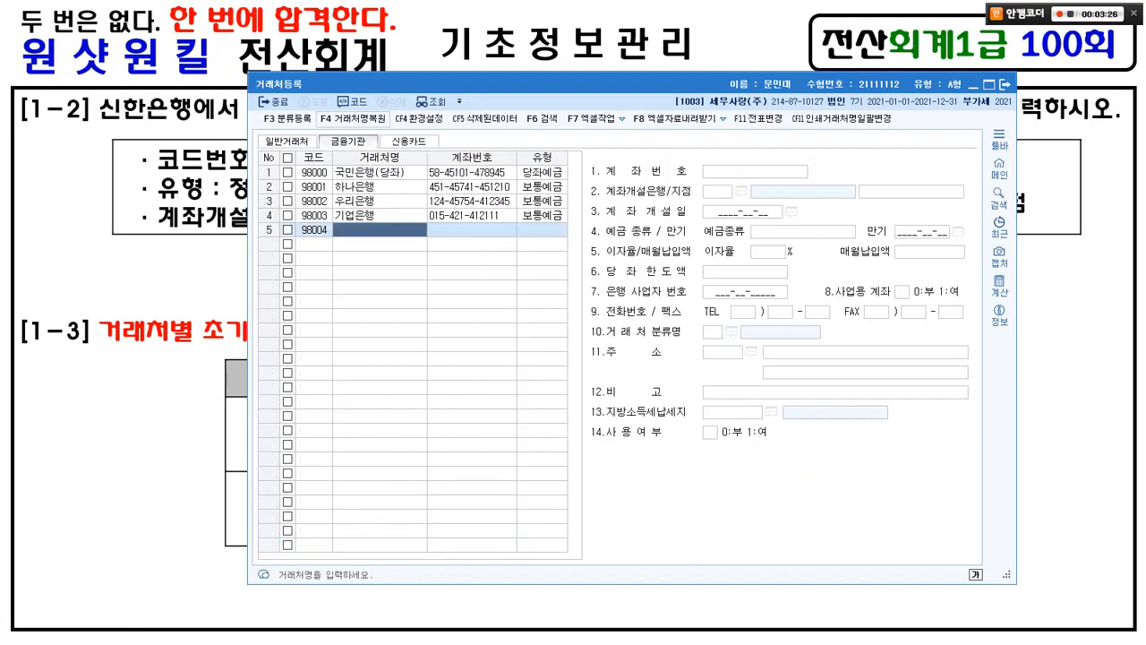
Name the 98004 entry 신한은행 and set its type to 정기적금, keeping the task data readable beside the form
{"action": "left_click_drag", "start_coordinate": [403, 83], "coordinate": [365, 246]}
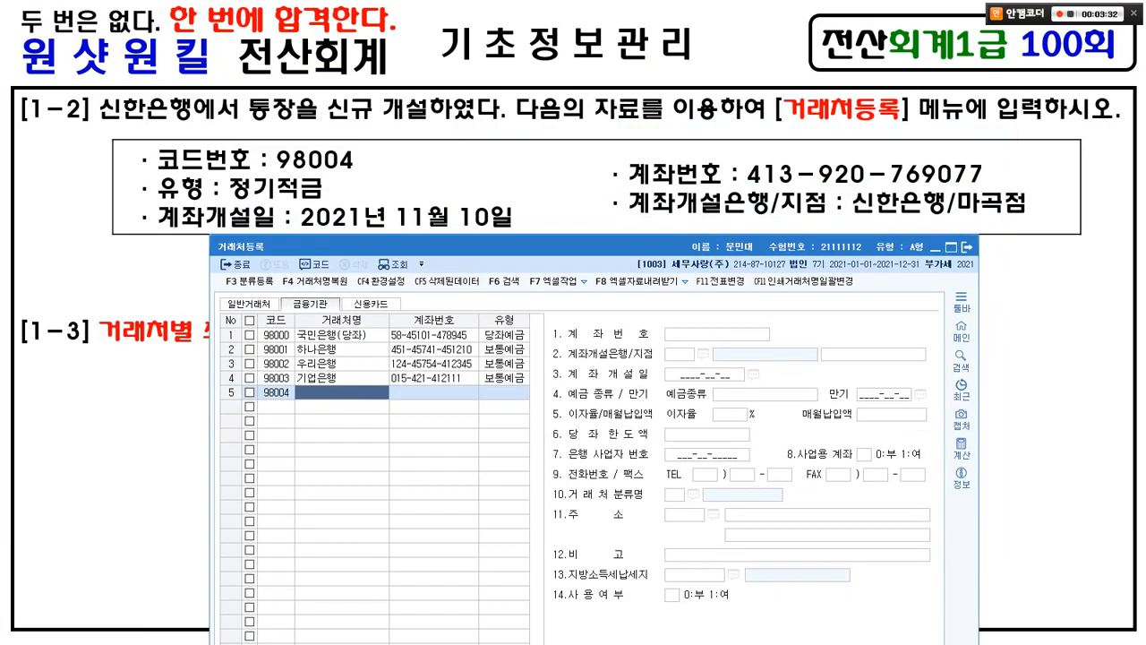
{"action": "type", "text": "신한으ㄴ행"}
{"action": "key", "text": "Return"}
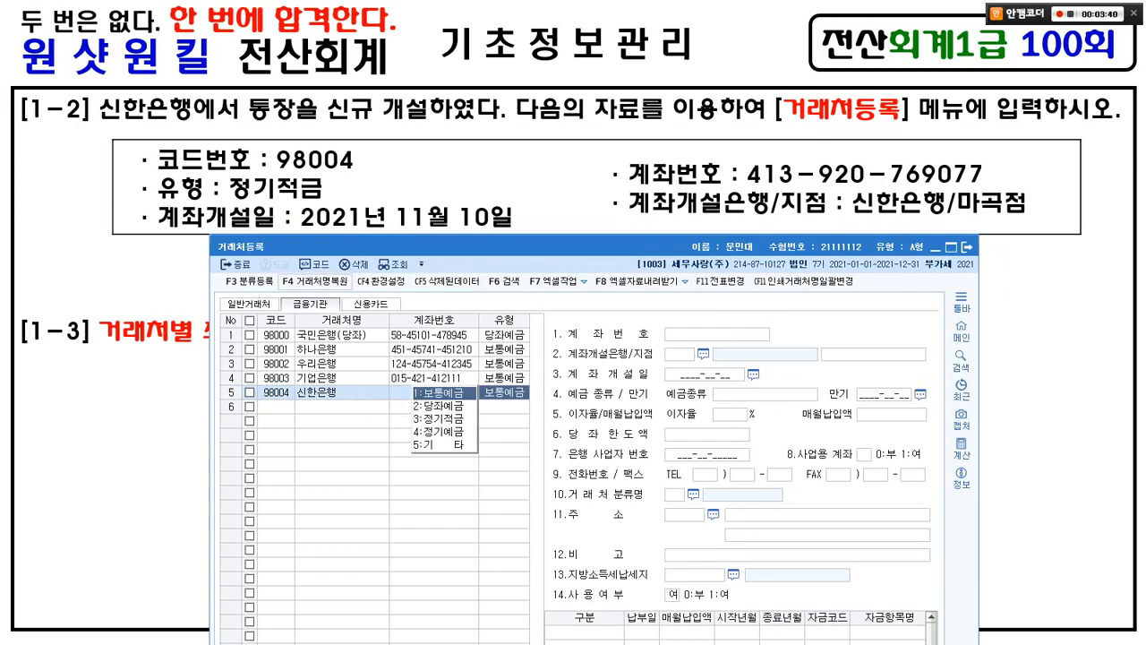
{"action": "key", "text": "3"}
{"action": "key", "text": "Return"}
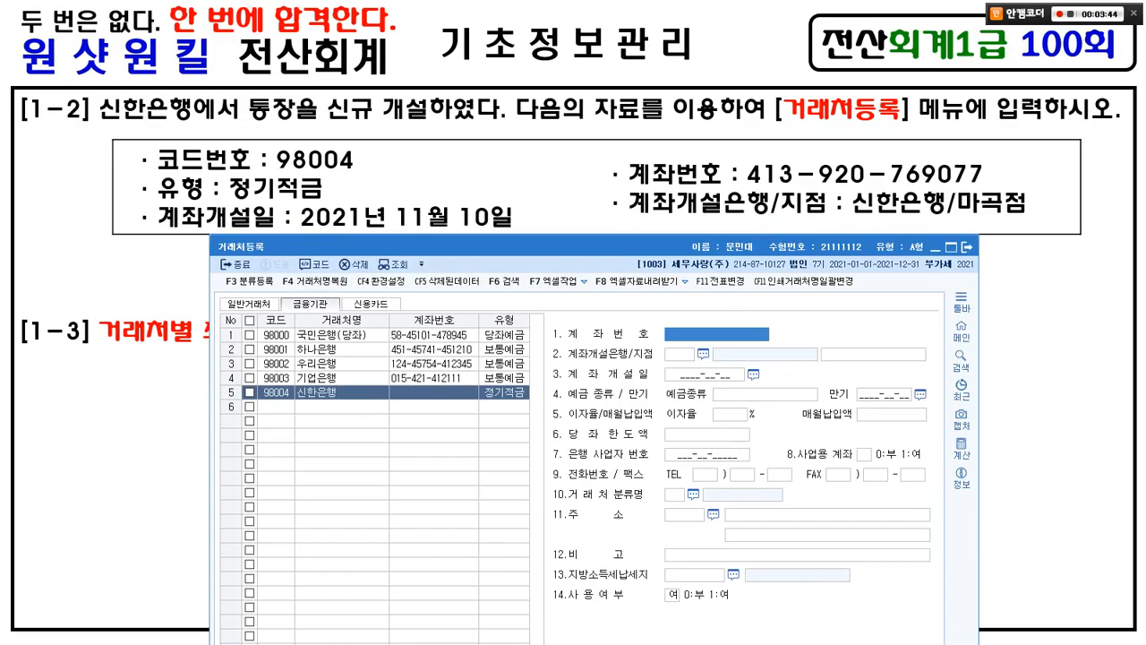
Fill in the account number (계좌번호) of the 신한은행 entry as given in task 1-2
{"action": "type", "text": "41"}
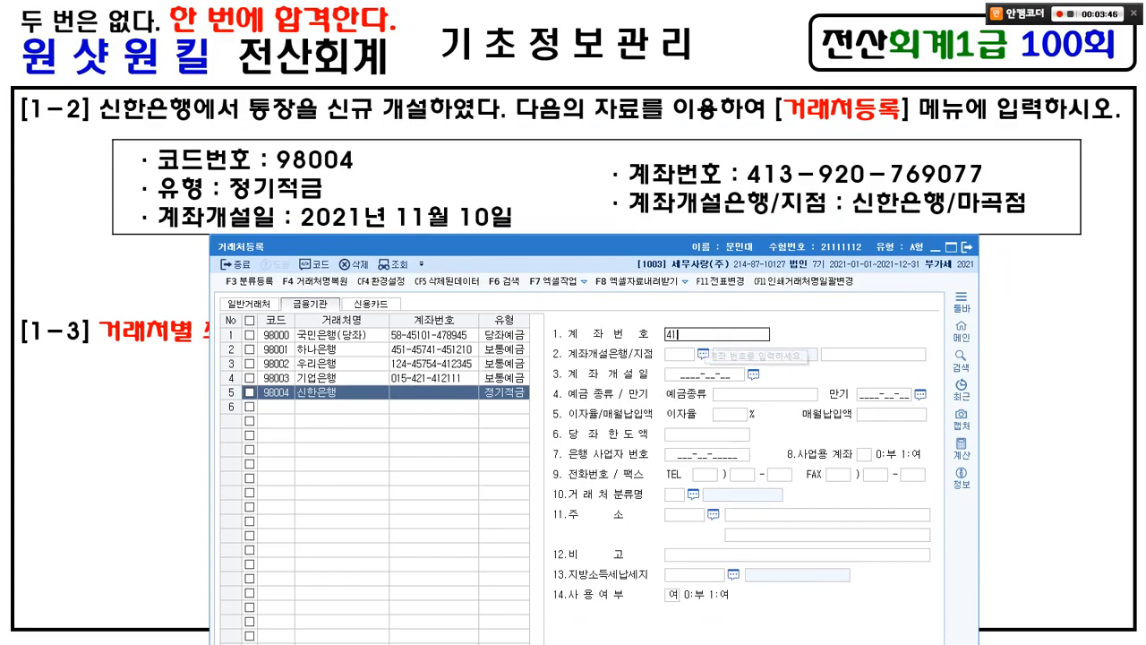
{"action": "type", "text": "3-9"}
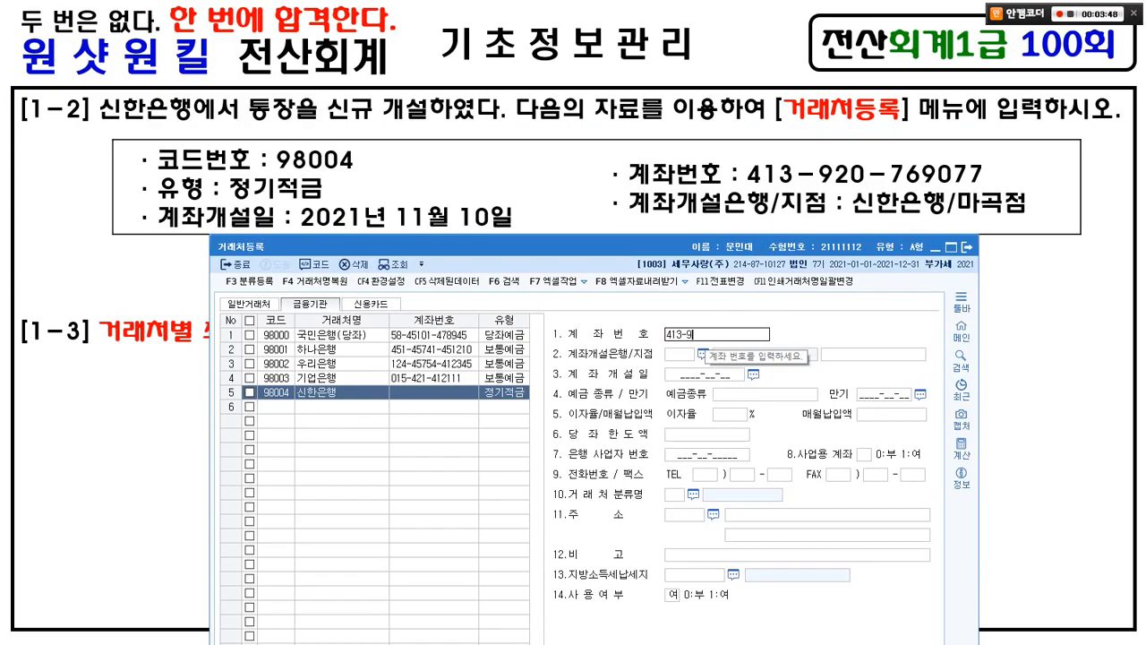
{"action": "type", "text": "20-769077"}
{"action": "key", "text": "Return"}
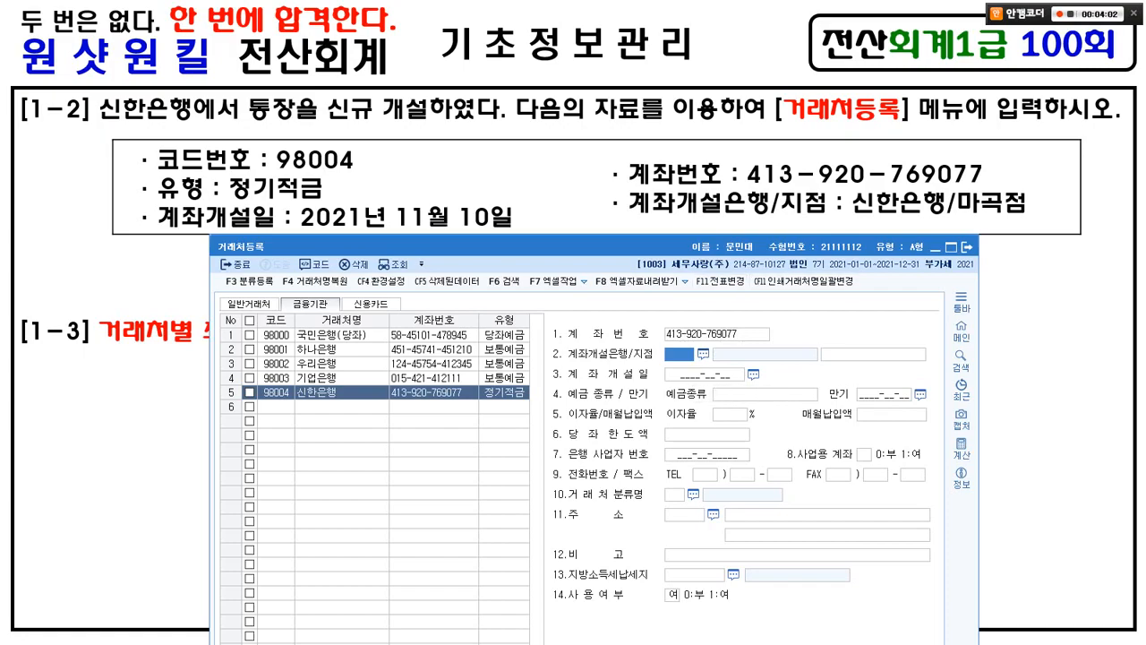
Set the account's opening bank and branch to 신한은행 / 마곡점 and its opening date to 2021-11-10
{"action": "key", "text": "F2"}
{"action": "type", "text": "신한"}
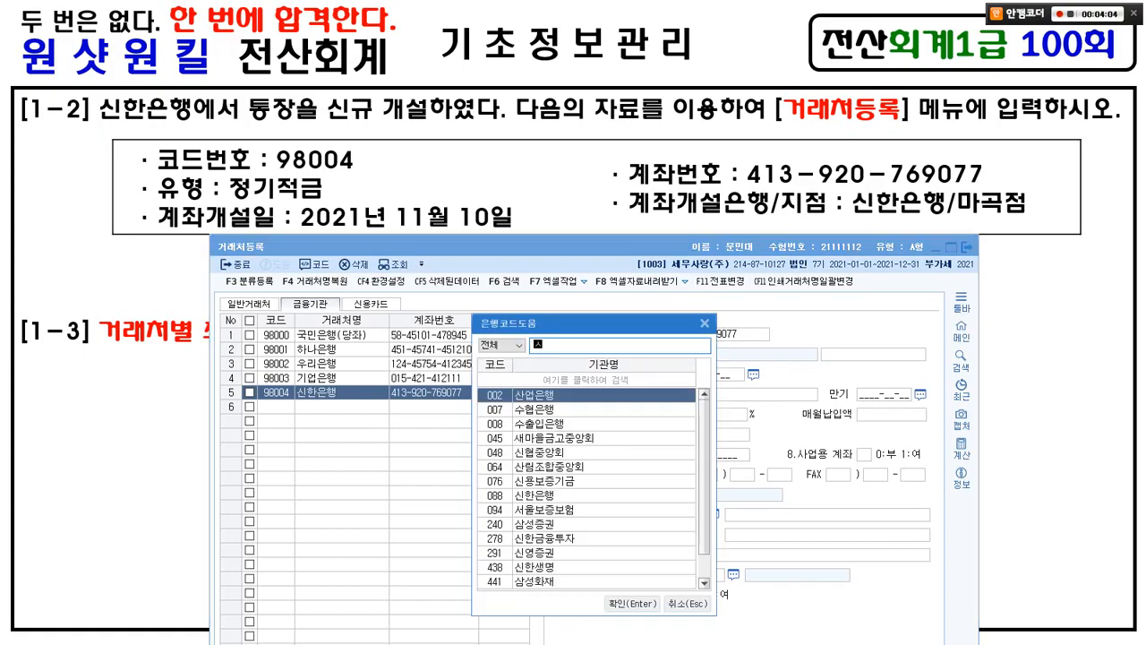
{"action": "key", "text": "Return"}
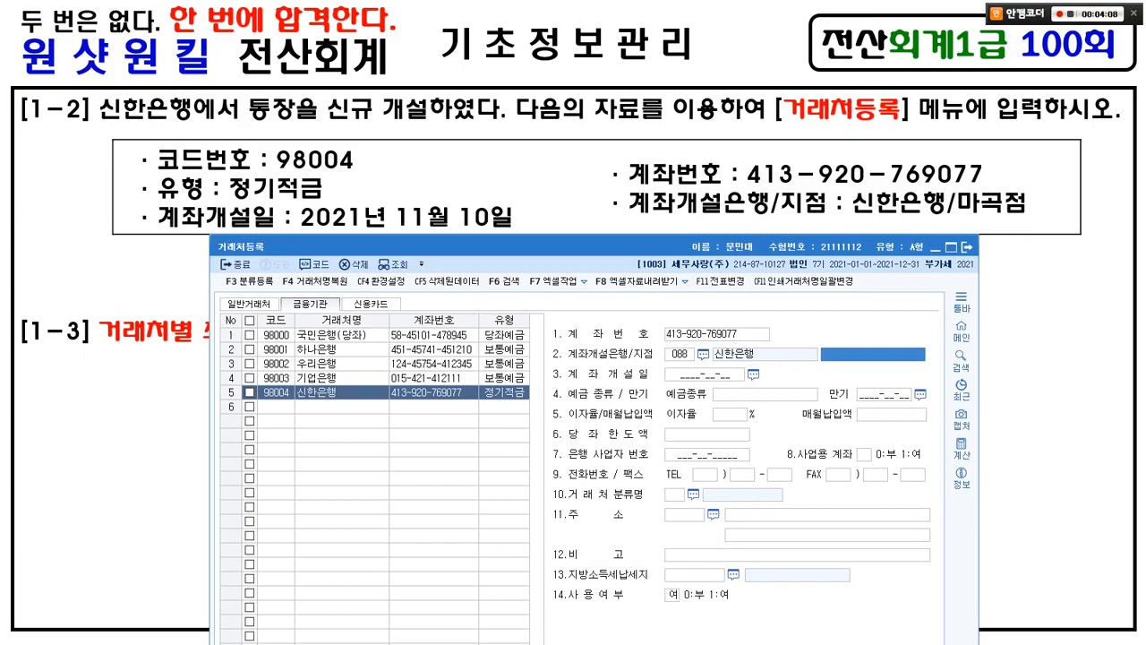
{"action": "type", "text": "막"}
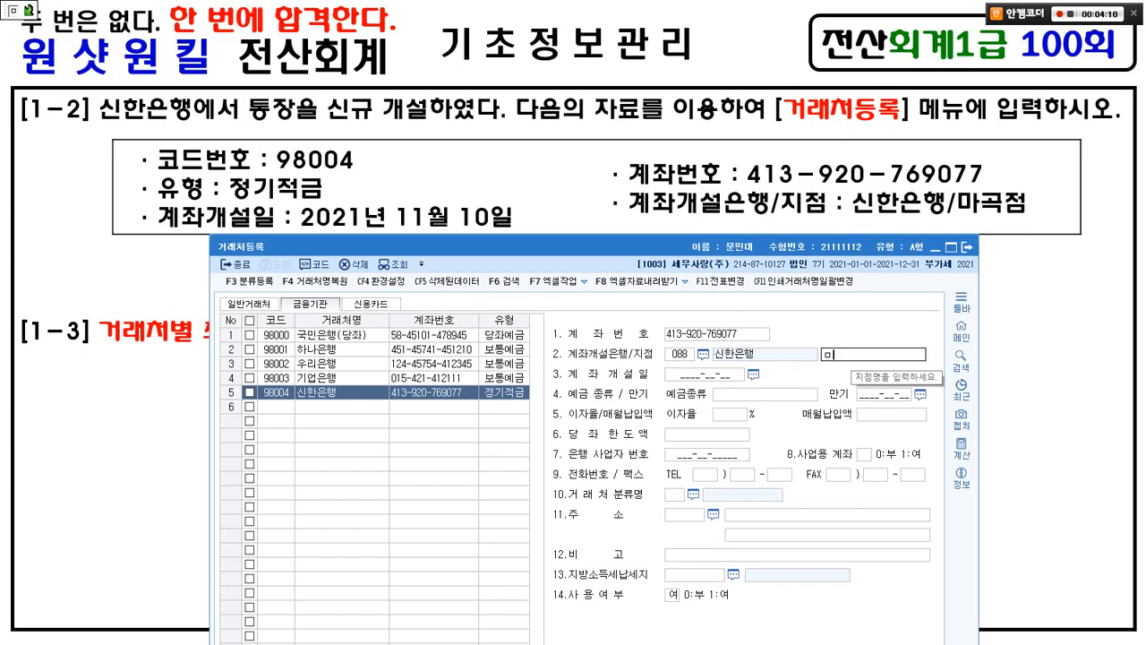
{"action": "type", "text": "곡점"}
{"action": "key", "text": "Return"}
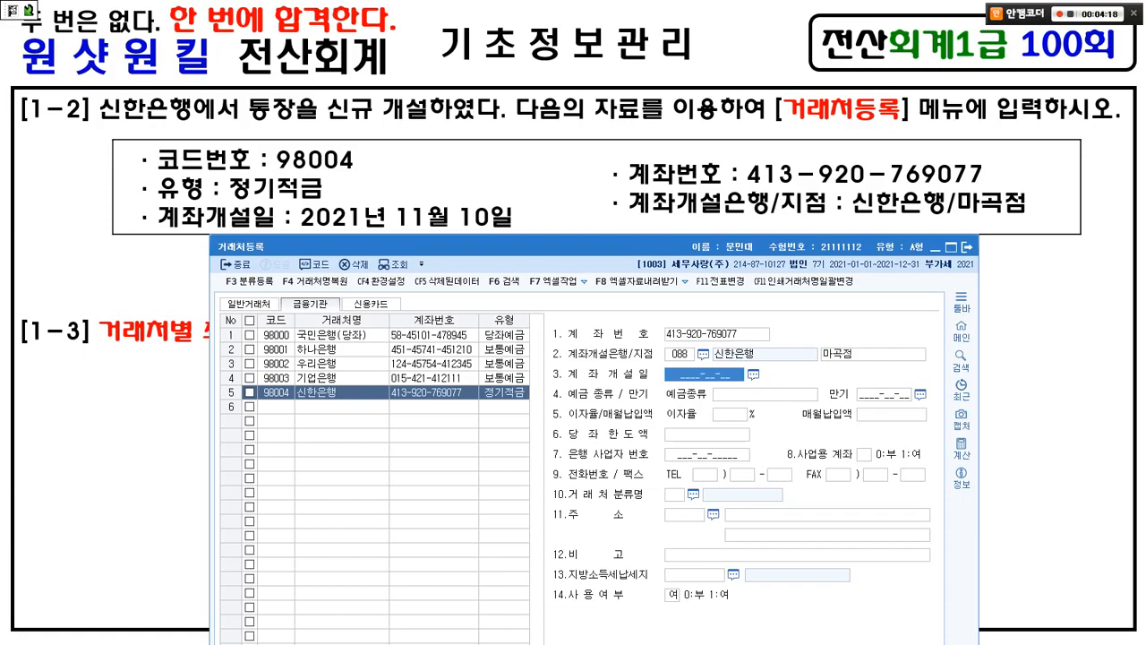
{"action": "type", "text": "2021-11-10"}
{"action": "key", "text": "Return"}
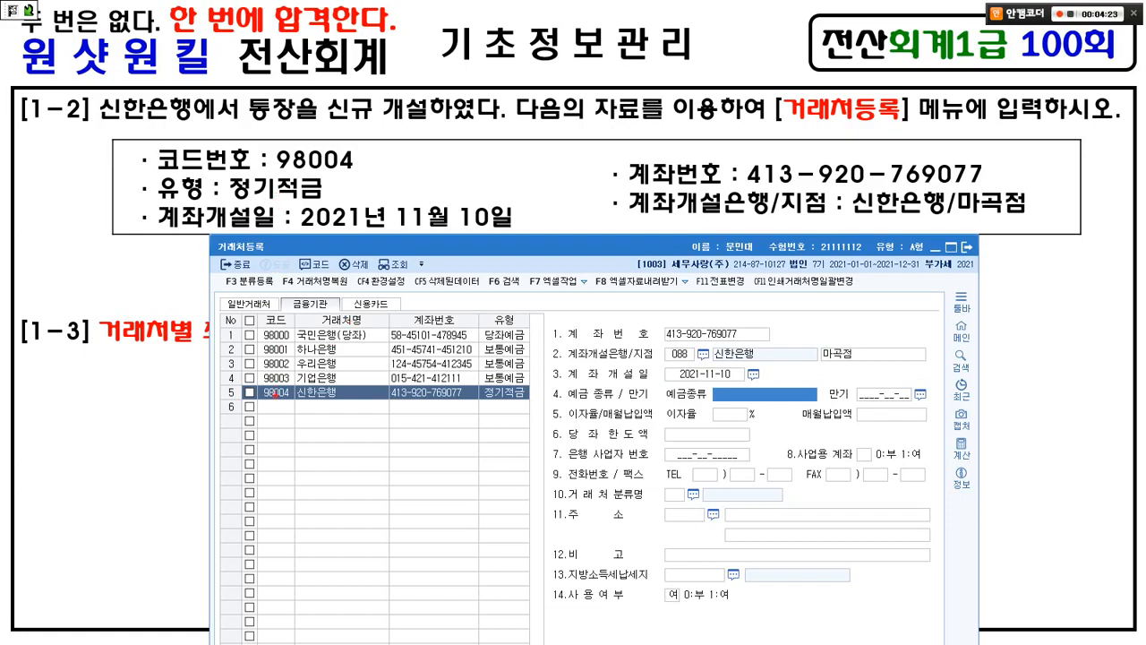
{"action": "left_click_drag", "start_coordinate": [160, 141], "coordinate": [377, 176]}
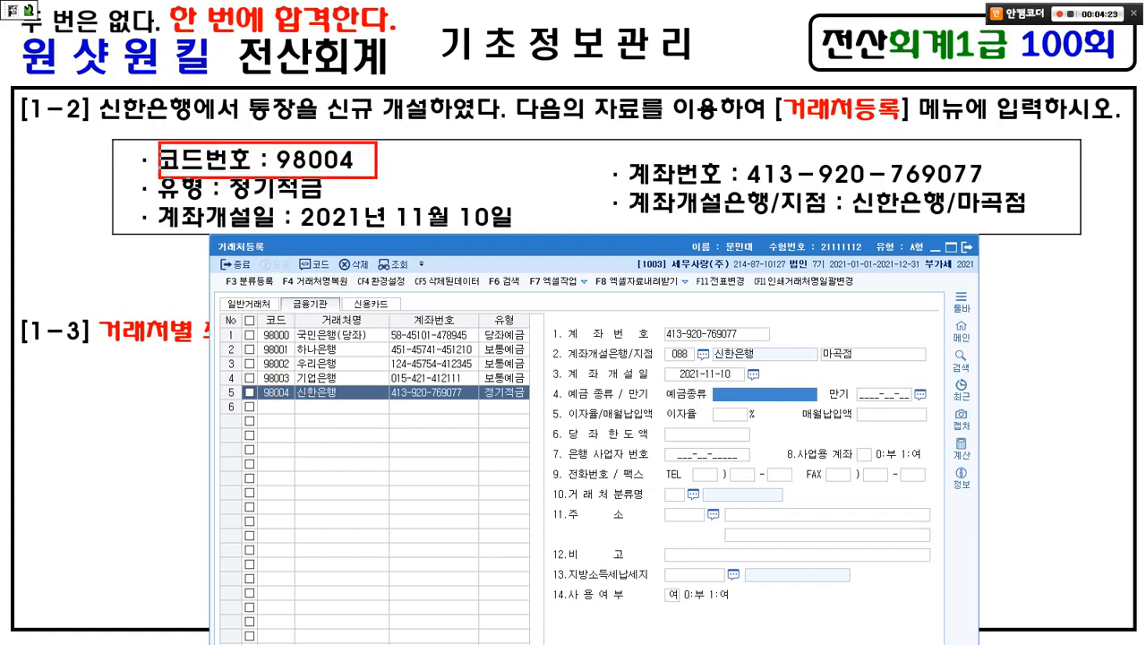
{"action": "left_click_drag", "start_coordinate": [284, 414], "coordinate": [260, 387]}
{"action": "mouse_move", "coordinate": [332, 417]}
{"action": "left_mouse_down"}
{"action": "mouse_move", "coordinate": [290, 399]}
{"action": "mouse_move", "coordinate": [330, 390]}
{"action": "mouse_move", "coordinate": [340, 423]}
{"action": "left_mouse_up"}
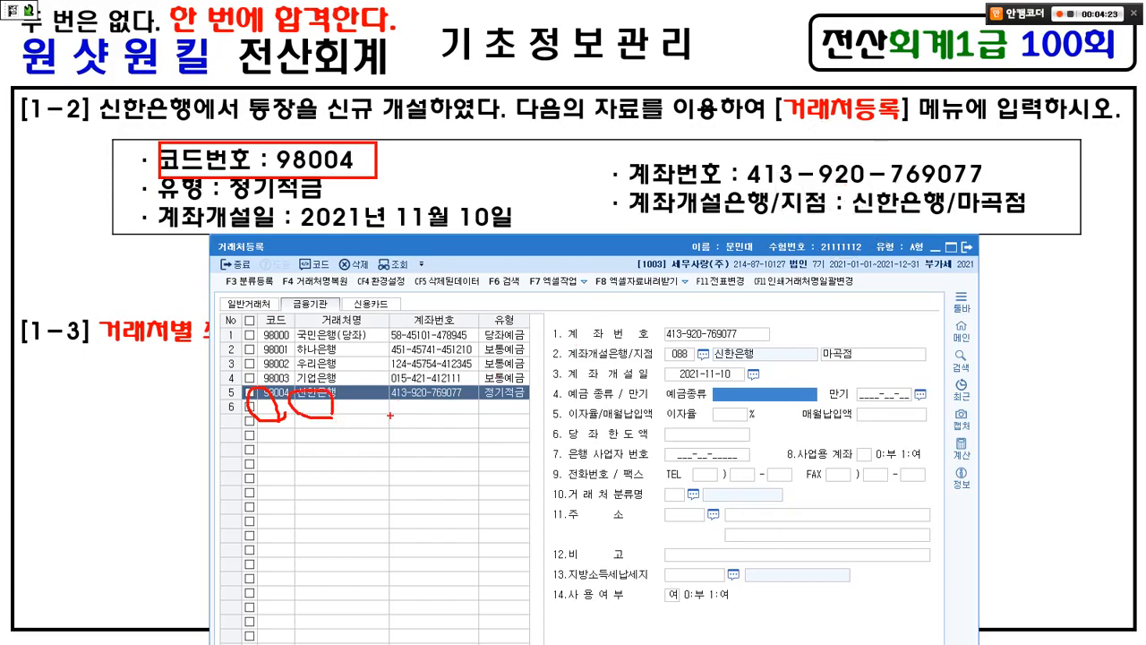
{"action": "left_click_drag", "start_coordinate": [116, 132], "coordinate": [183, 116]}
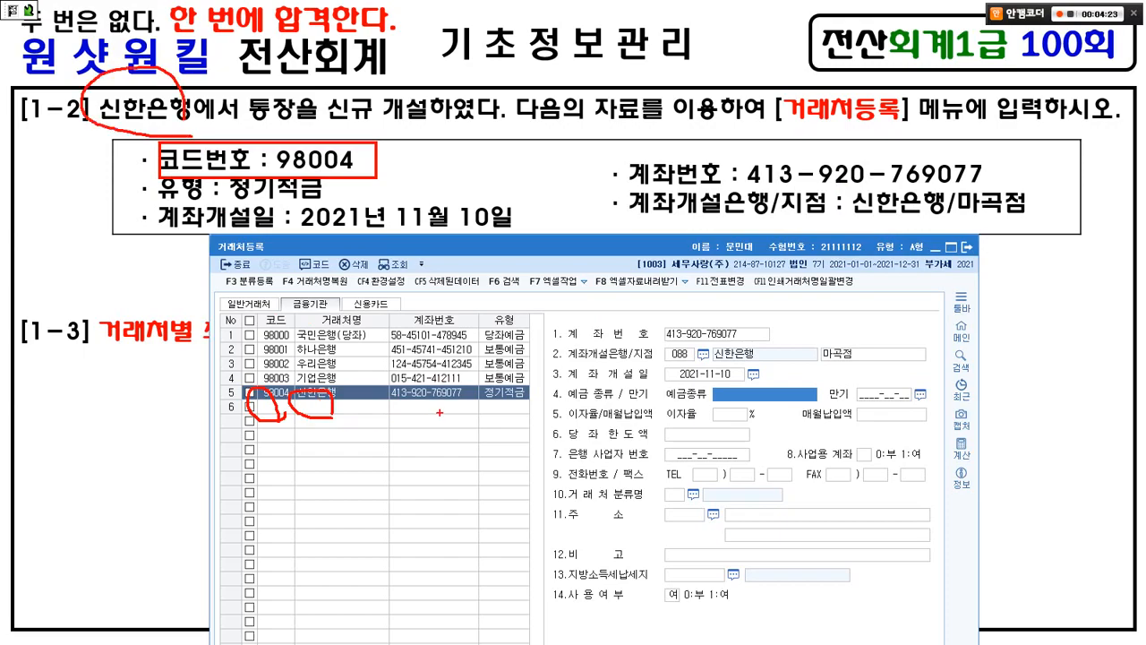
{"action": "mouse_move", "coordinate": [440, 412]}
{"action": "left_mouse_down"}
{"action": "mouse_move", "coordinate": [414, 413]}
{"action": "mouse_move", "coordinate": [384, 395]}
{"action": "mouse_move", "coordinate": [396, 375]}
{"action": "mouse_move", "coordinate": [446, 372]}
{"action": "mouse_move", "coordinate": [467, 382]}
{"action": "mouse_move", "coordinate": [456, 415]}
{"action": "left_mouse_up"}
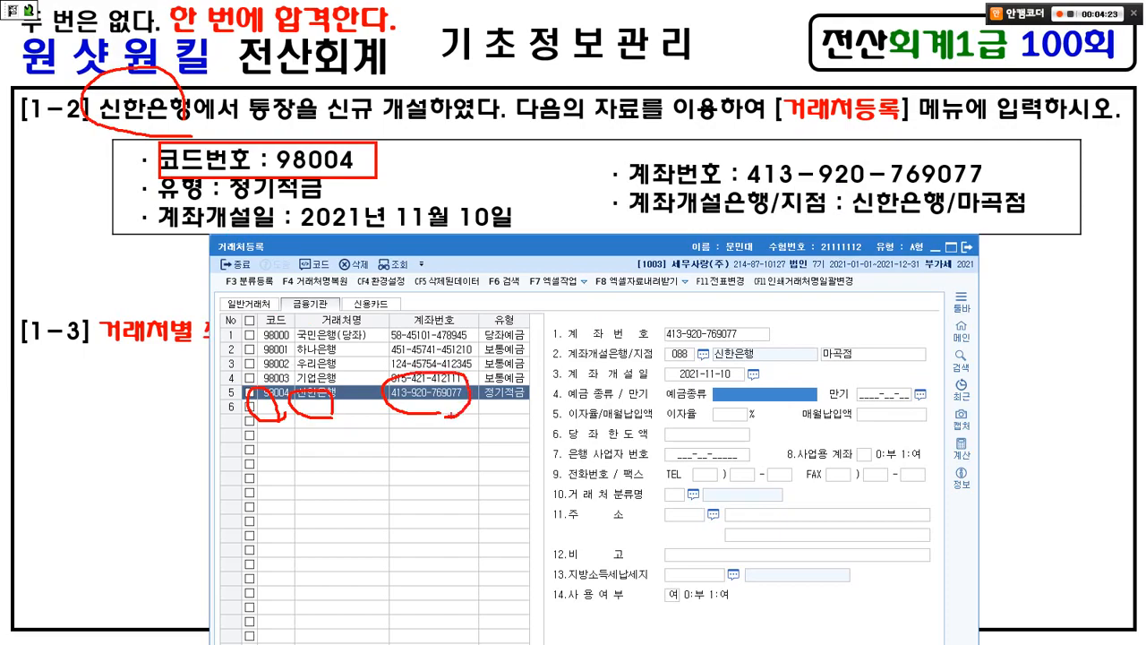
{"action": "left_click_drag", "start_coordinate": [751, 231], "coordinate": [781, 209]}
{"action": "left_click_drag", "start_coordinate": [666, 344], "coordinate": [727, 362]}
{"action": "left_click_drag", "start_coordinate": [656, 363], "coordinate": [764, 394]}
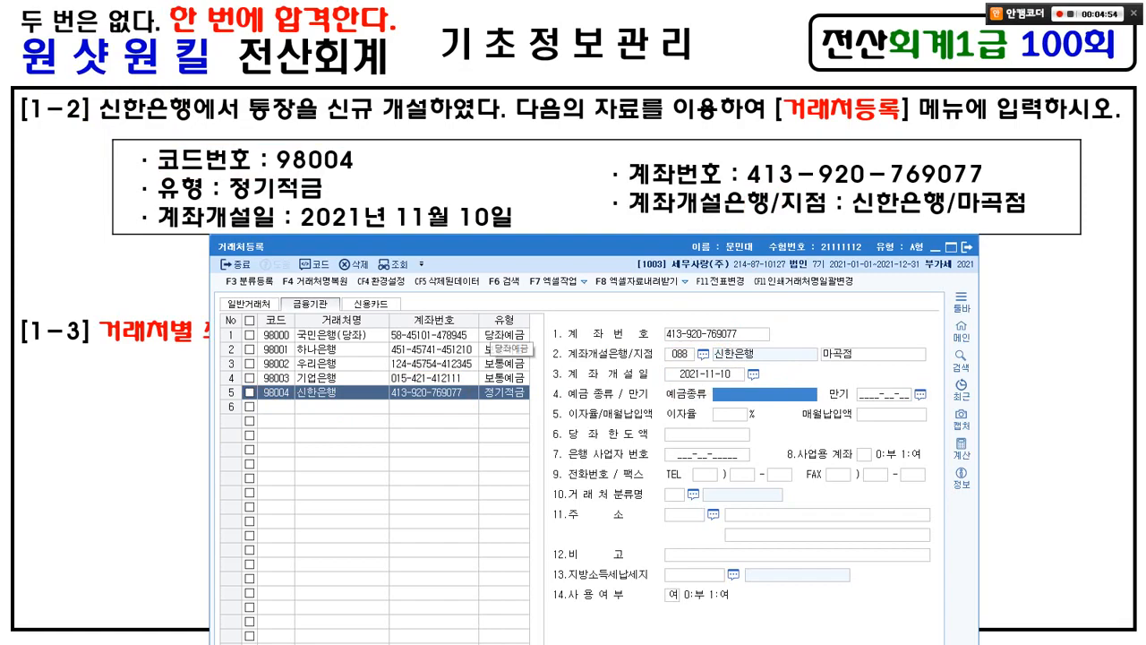
Close 거래처등록 and open 거래처별초기이월 from the main window
{"action": "left_click_drag", "start_coordinate": [591, 247], "coordinate": [604, 70]}
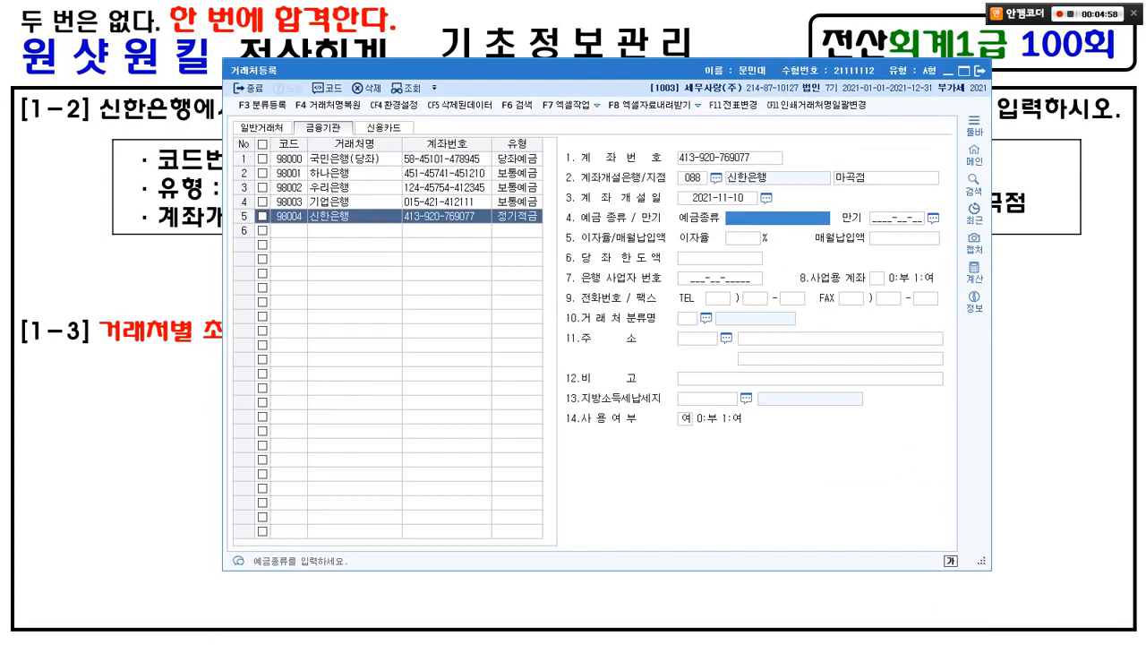
{"action": "left_click", "coordinate": [981, 70]}
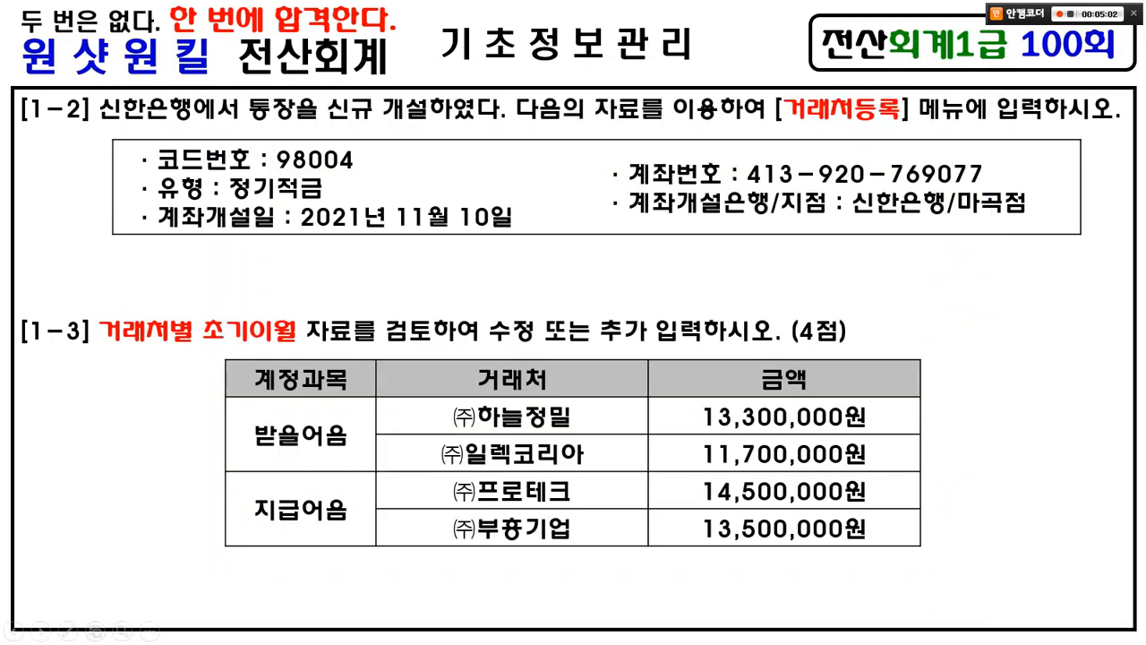
{"action": "key", "text": "alt+Tab"}
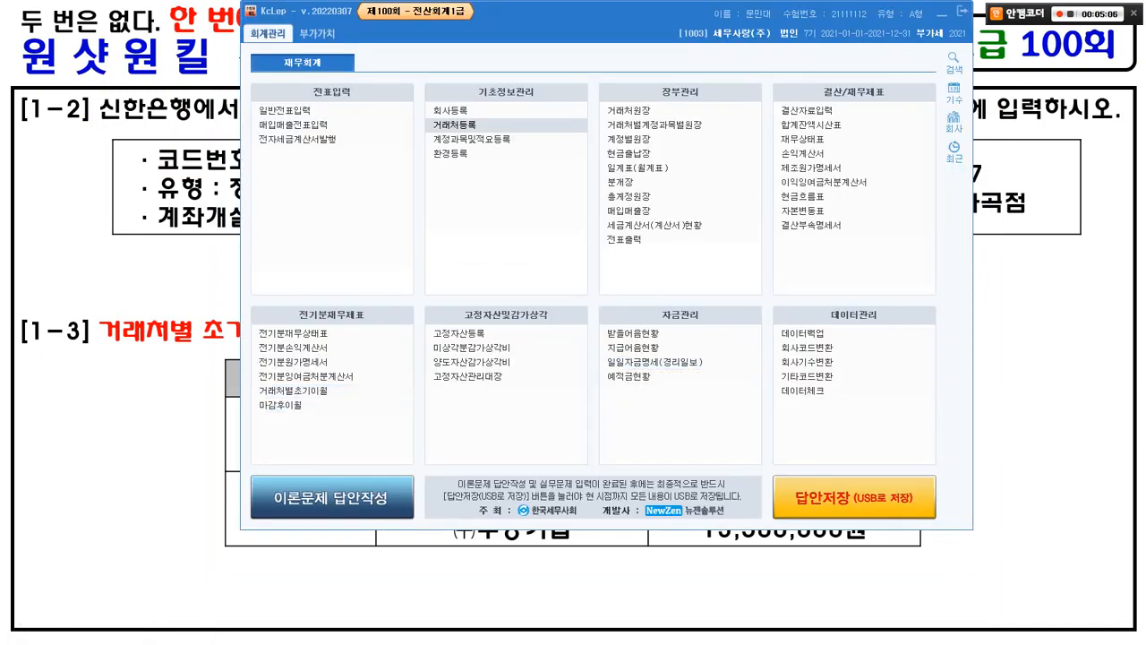
{"action": "left_click", "coordinate": [294, 390]}
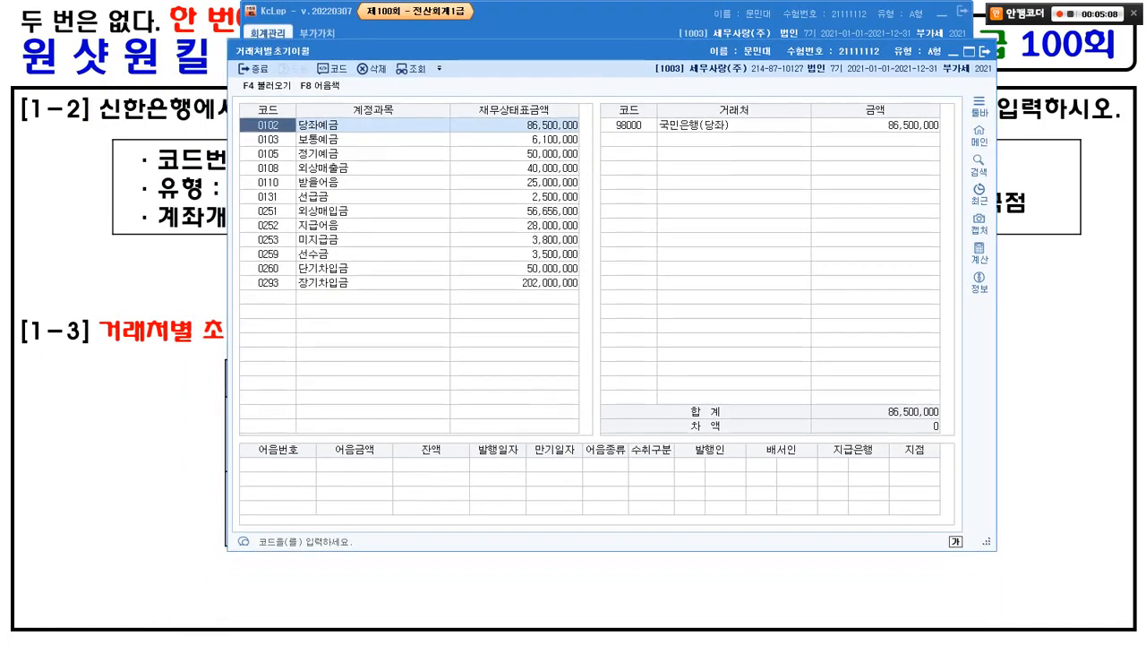
Under the 받을어음 account, set the opening balance of (주)하늘정밀 to 13,300,000 as listed in task 1-3
{"action": "key", "text": "alt+Tab"}
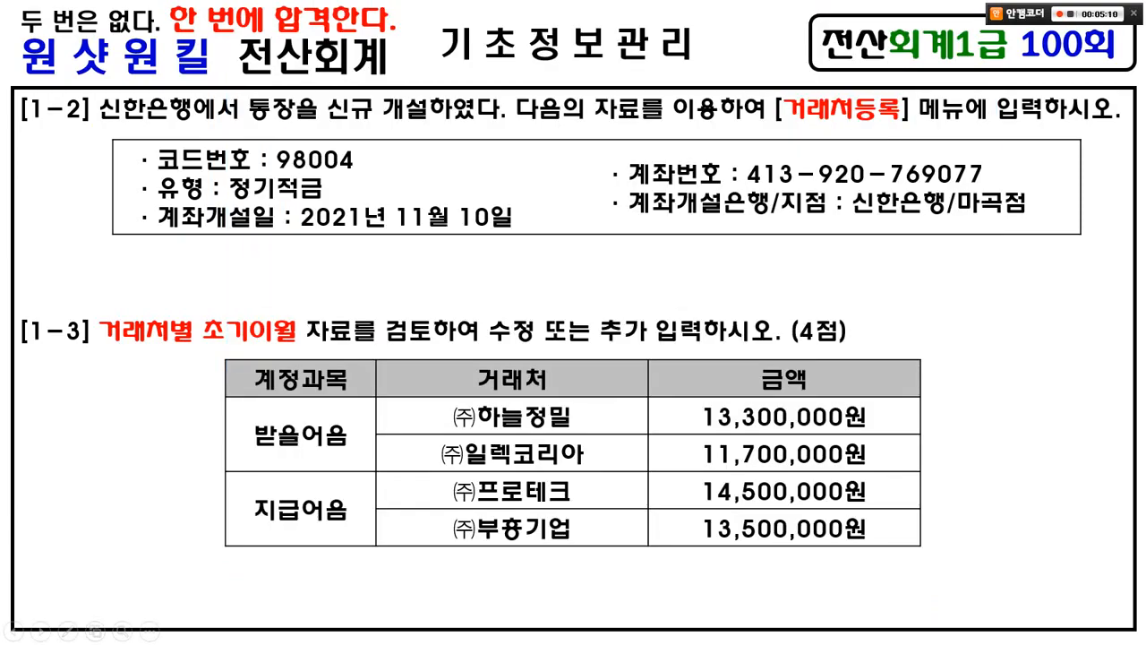
{"action": "key", "text": "alt+Tab"}
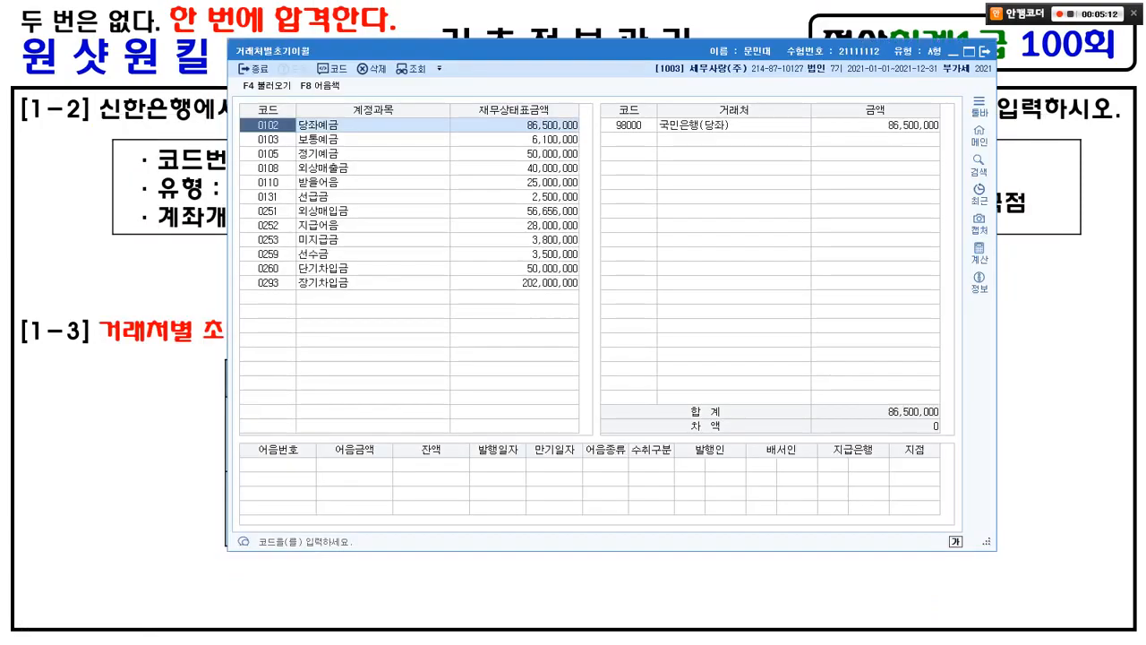
{"action": "left_click", "coordinate": [515, 182]}
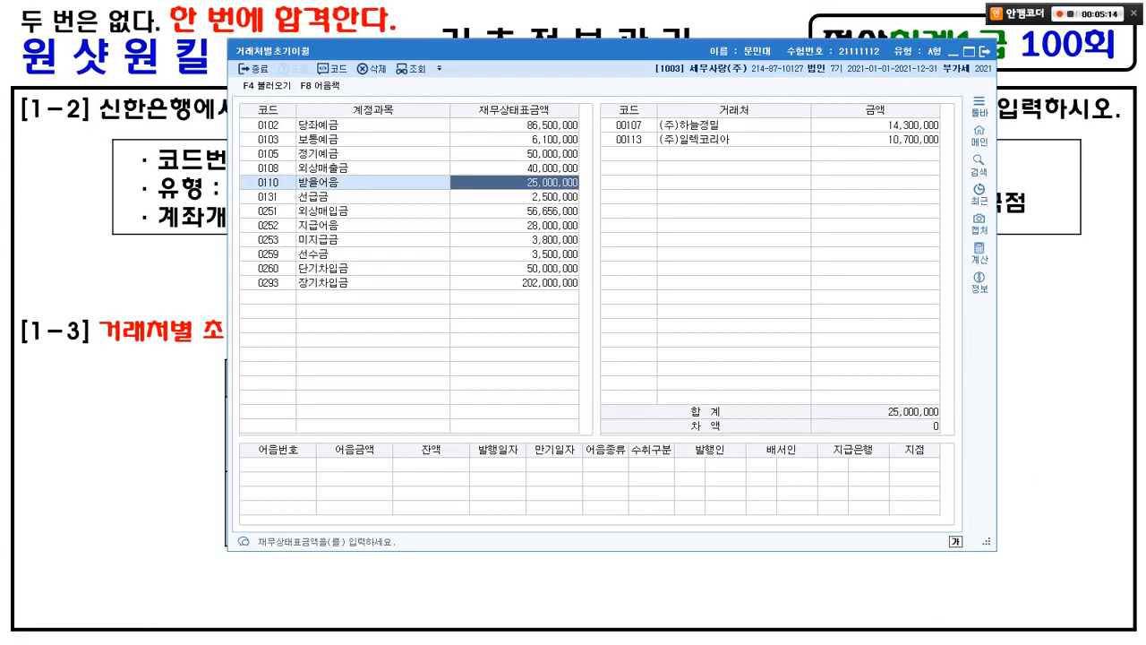
{"action": "key", "text": "alt+Tab"}
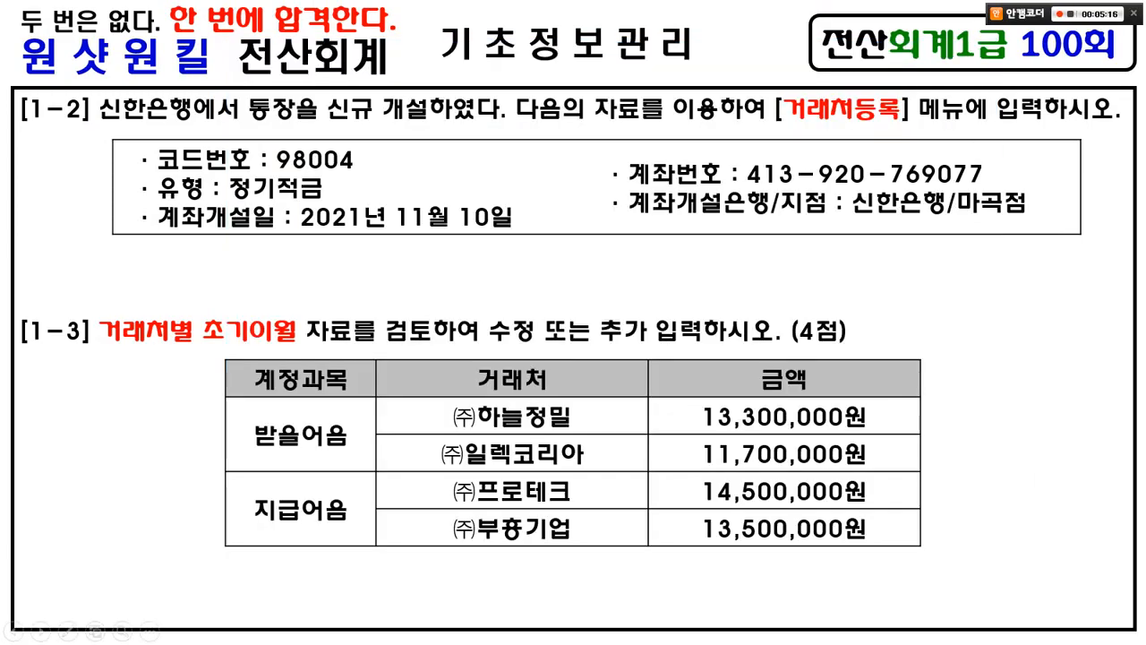
{"action": "key", "text": "alt+Tab"}
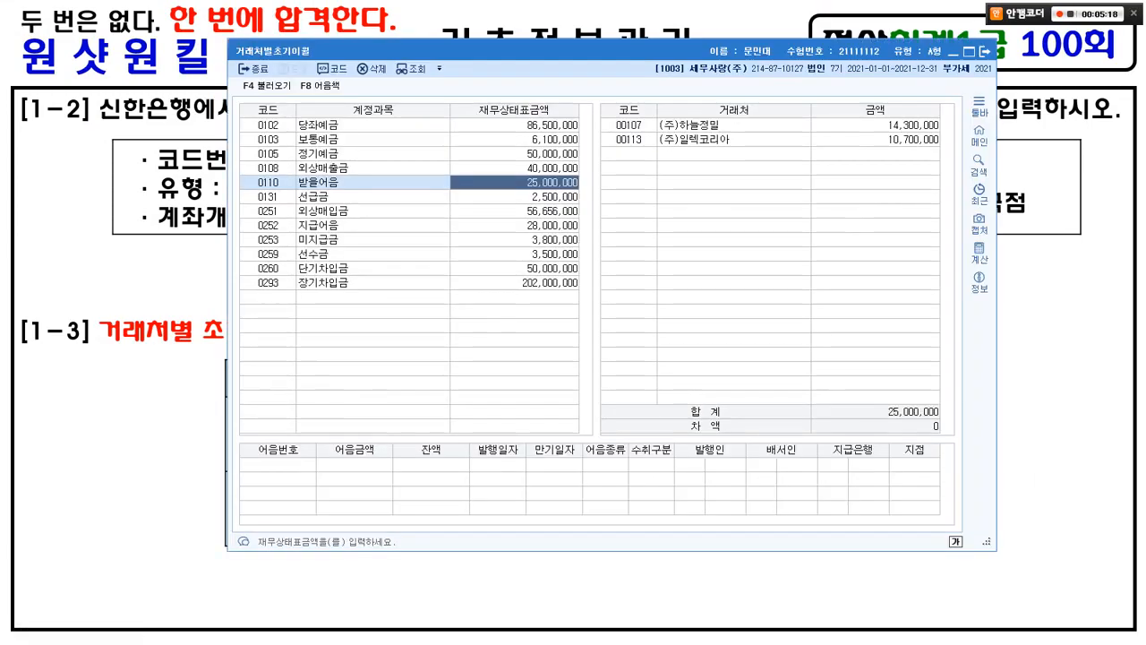
{"action": "left_click", "coordinate": [876, 126]}
{"action": "type", "text": "13,300,000"}
{"action": "key", "text": "Return"}
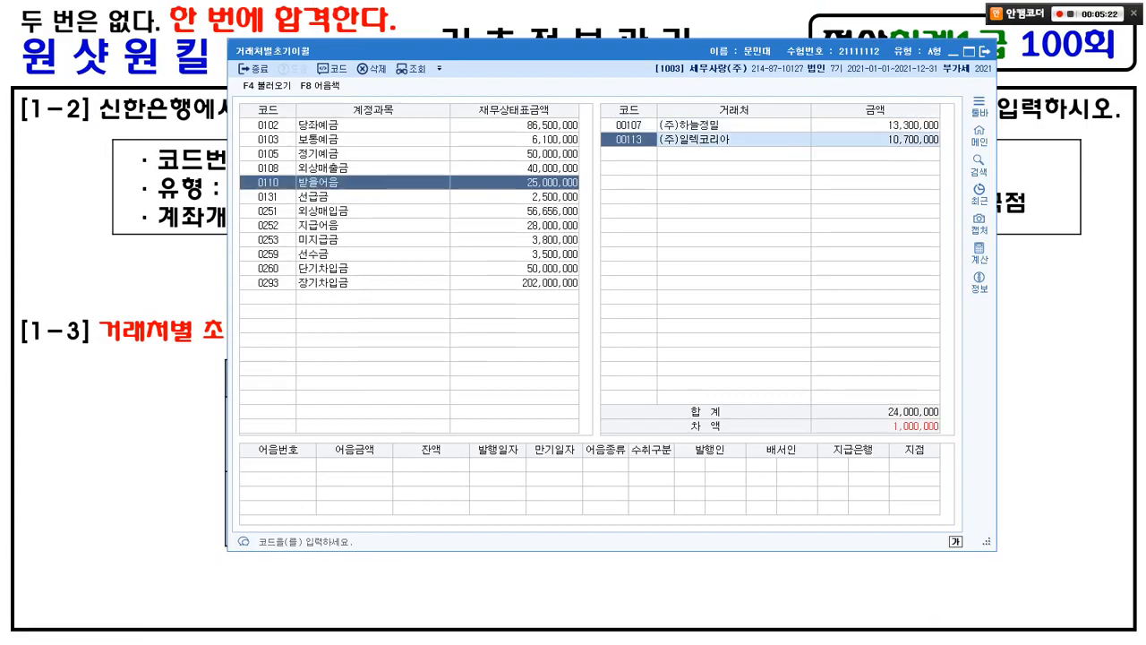
Set the 받을어음 opening balance of (주)일렉코리아 to 11,700,000 and return to the task sheet
{"action": "key", "text": "alt+Tab"}
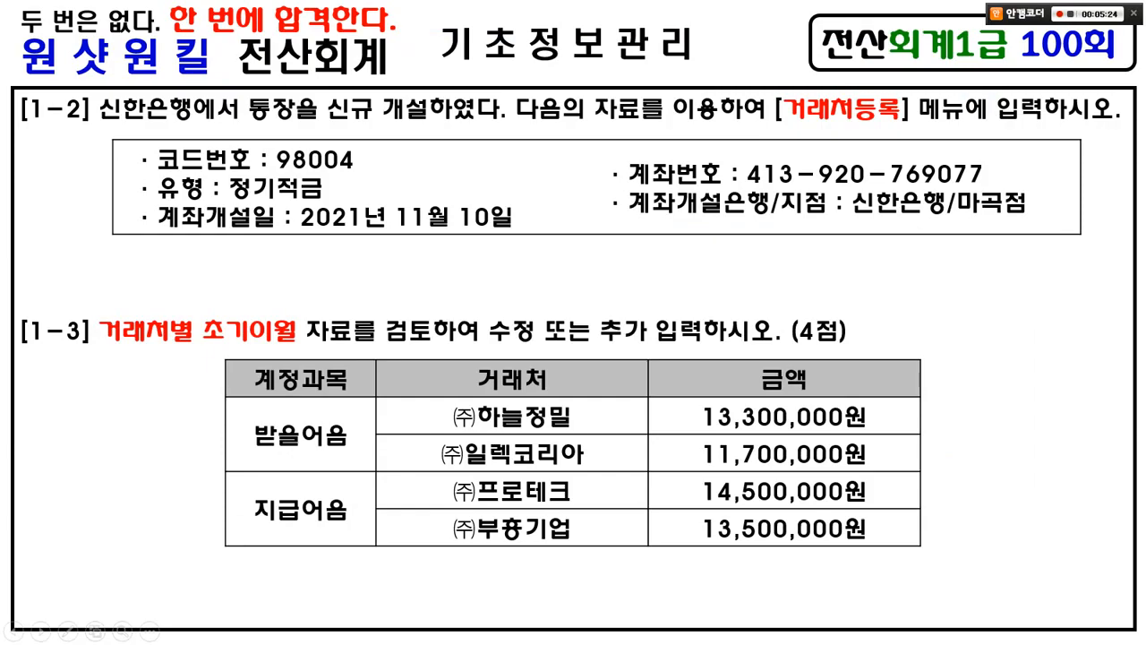
{"action": "key", "text": "alt+Tab"}
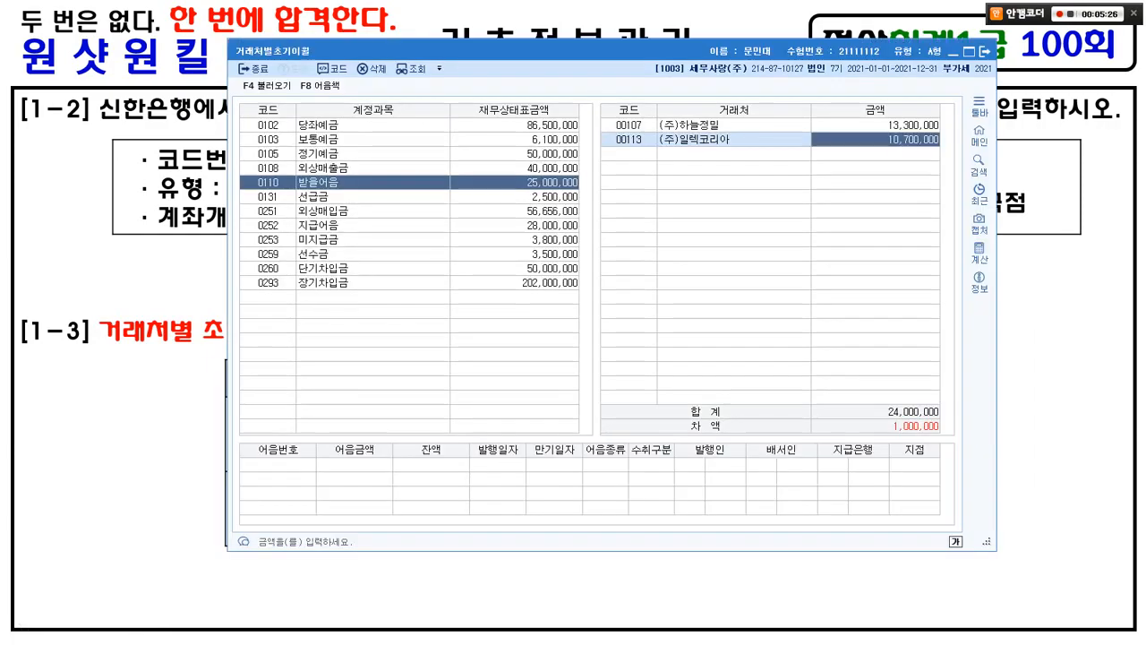
{"action": "type", "text": "11700000"}
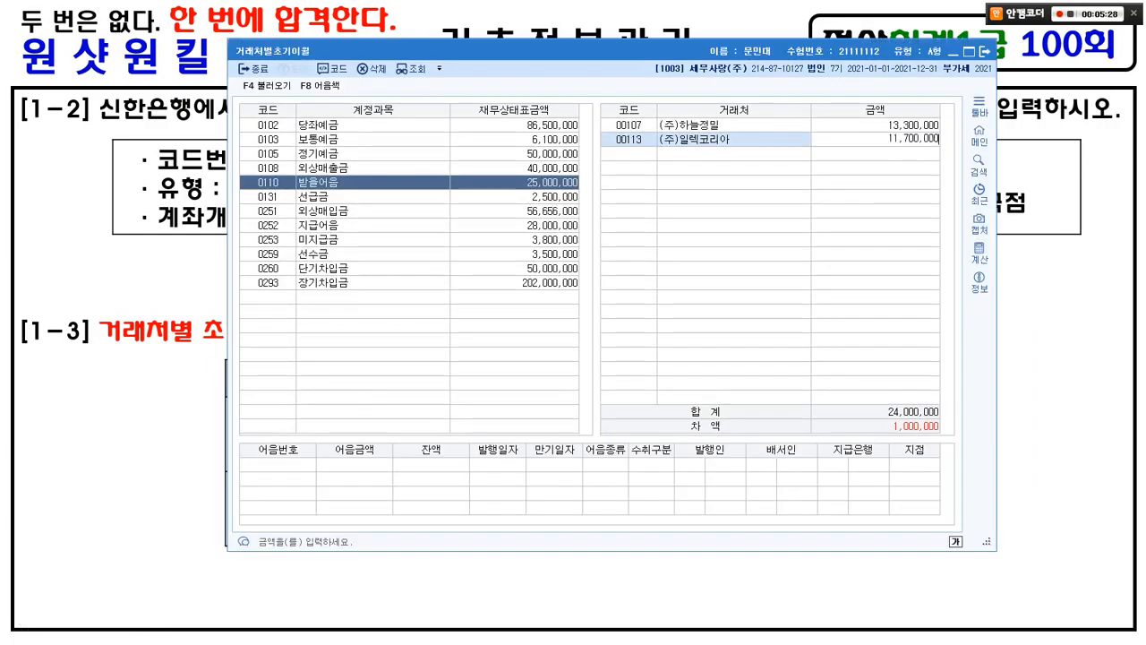
{"action": "key", "text": "Return"}
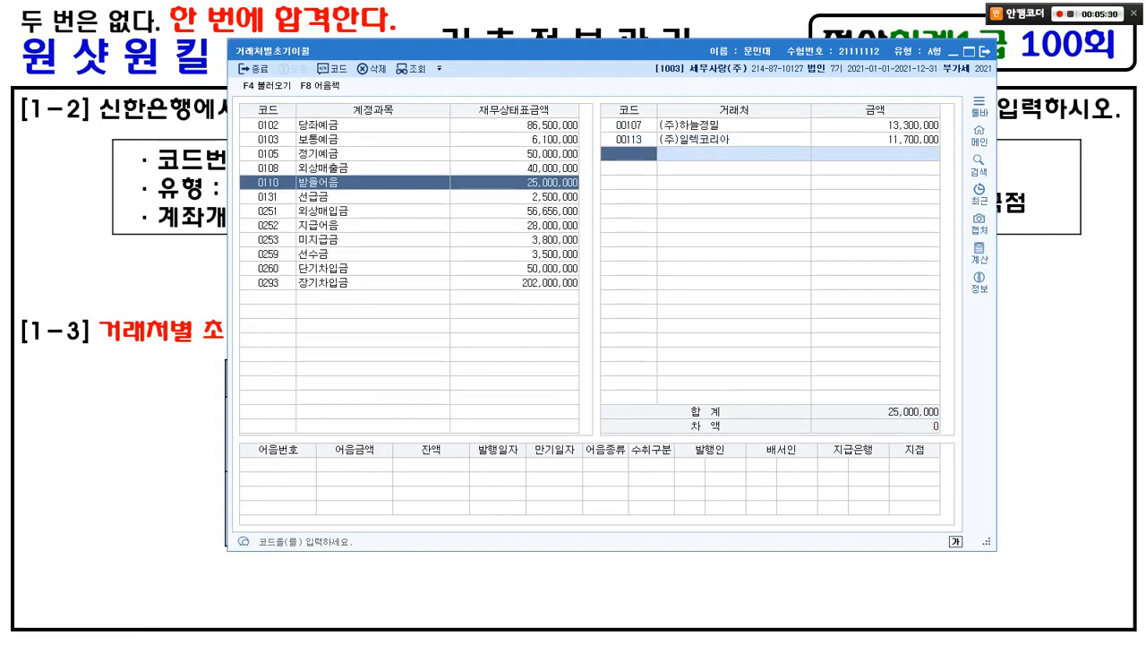
{"action": "left_click_drag", "start_coordinate": [686, 412], "coordinate": [976, 453]}
{"action": "key", "text": "alt+Tab"}
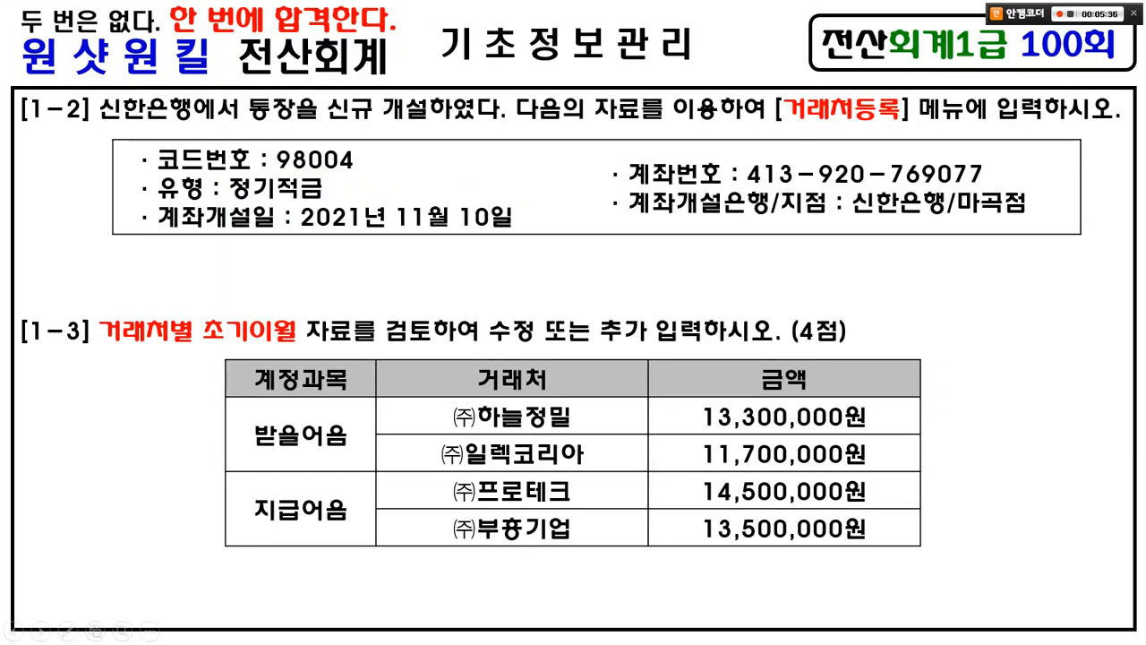
Under the 지급어음 account, set the opening balance of (주)프로테크 to 14,500,000 as listed in task 1-3
{"action": "key", "text": "alt+Tab"}
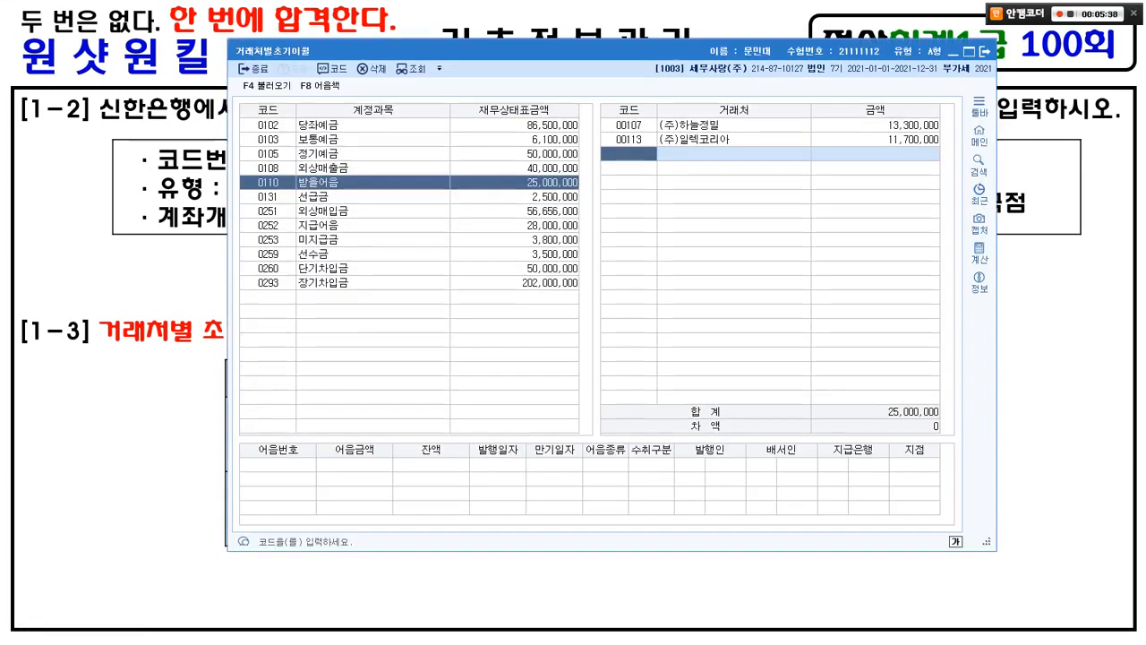
{"action": "left_click", "coordinate": [269, 226]}
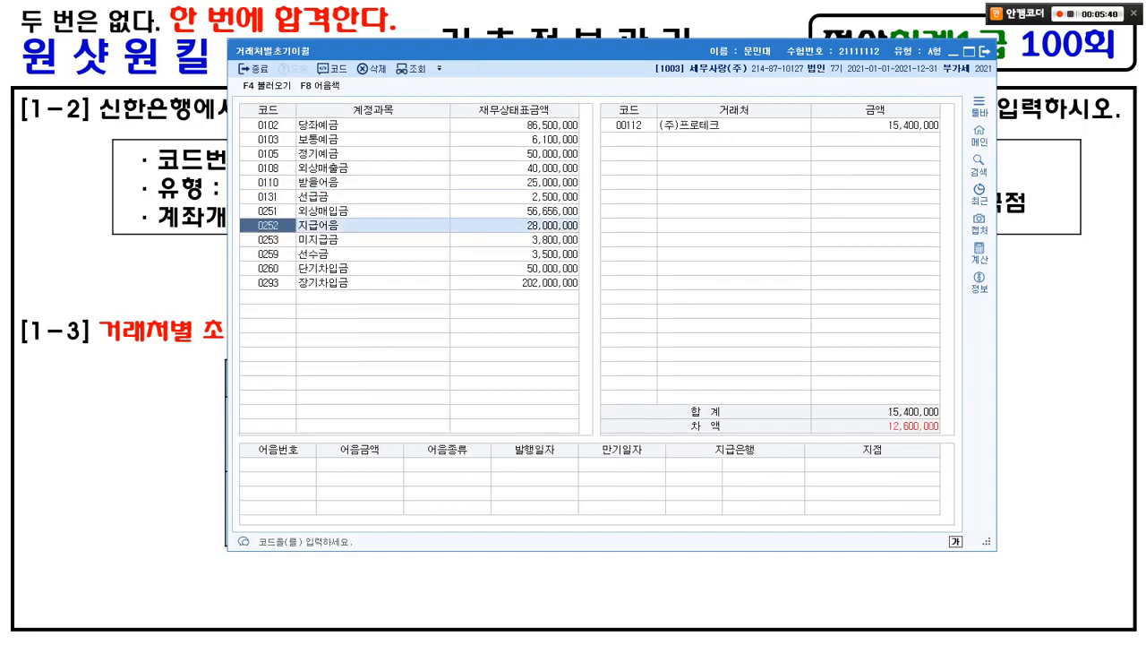
{"action": "left_click", "coordinate": [876, 125]}
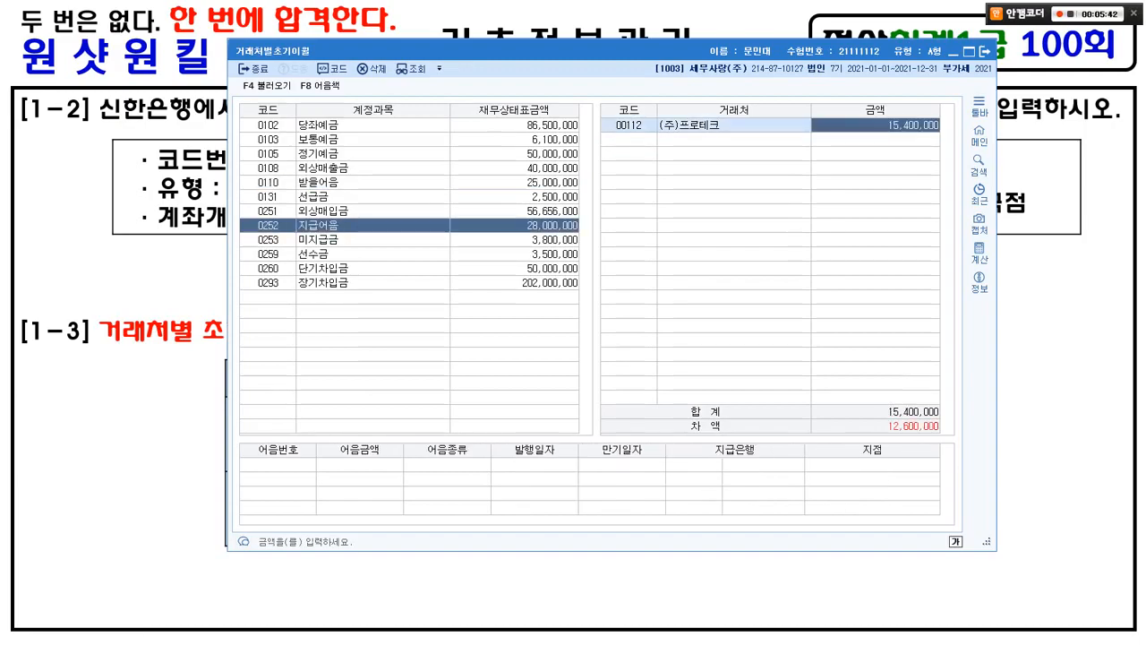
{"action": "key", "text": "alt+Tab"}
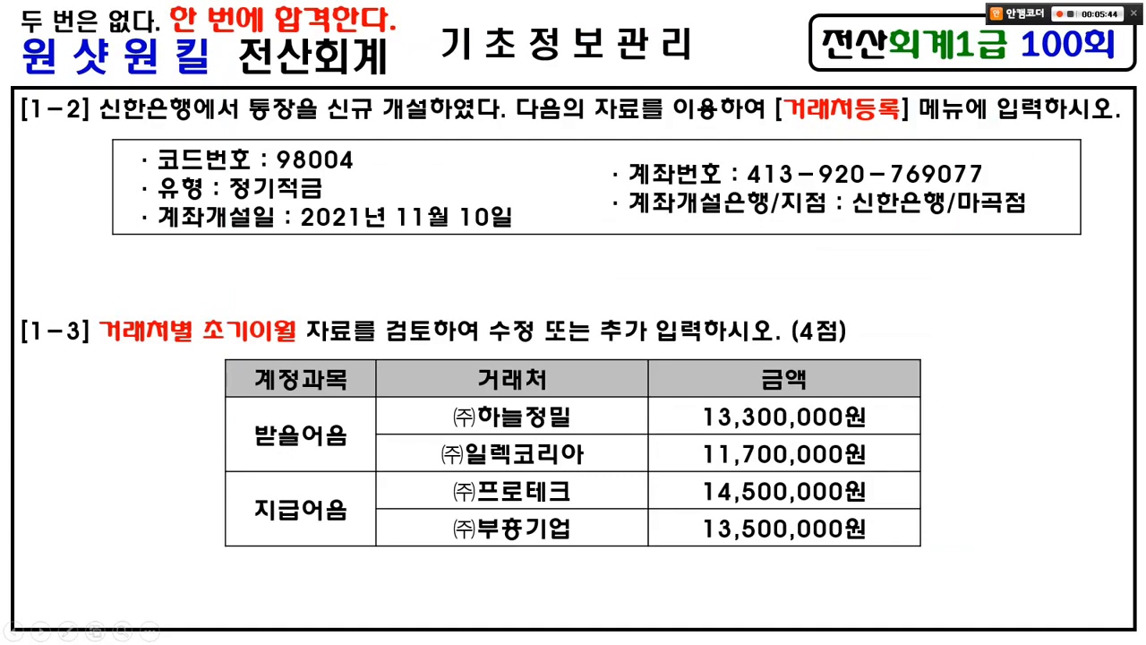
{"action": "key", "text": "alt+Tab"}
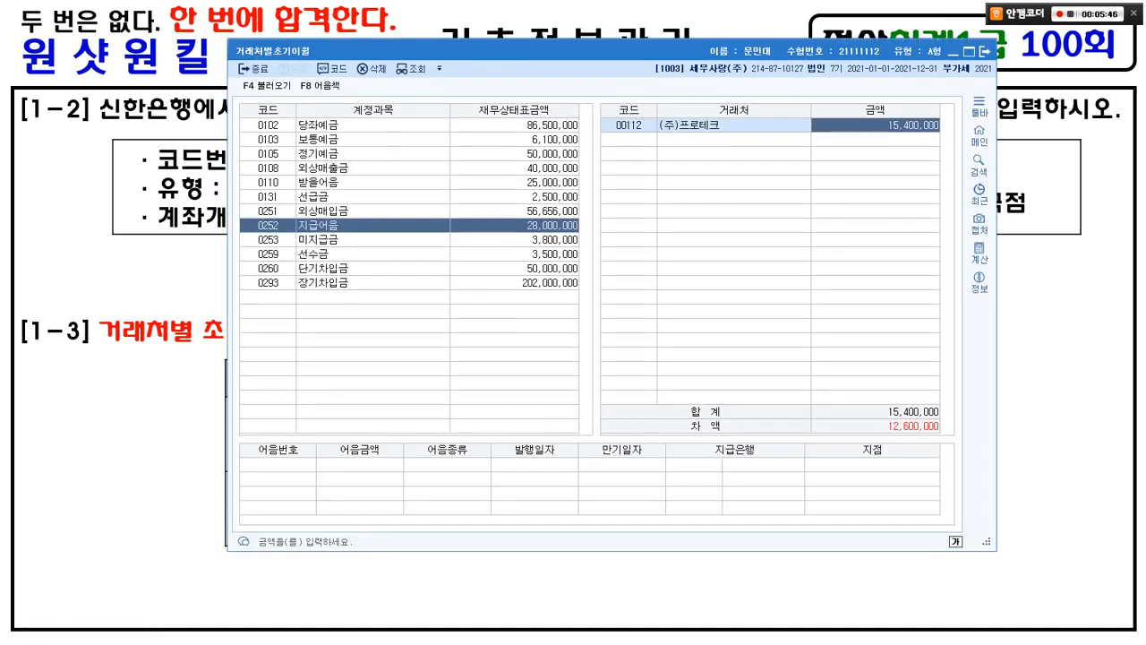
{"action": "type", "text": "14500000"}
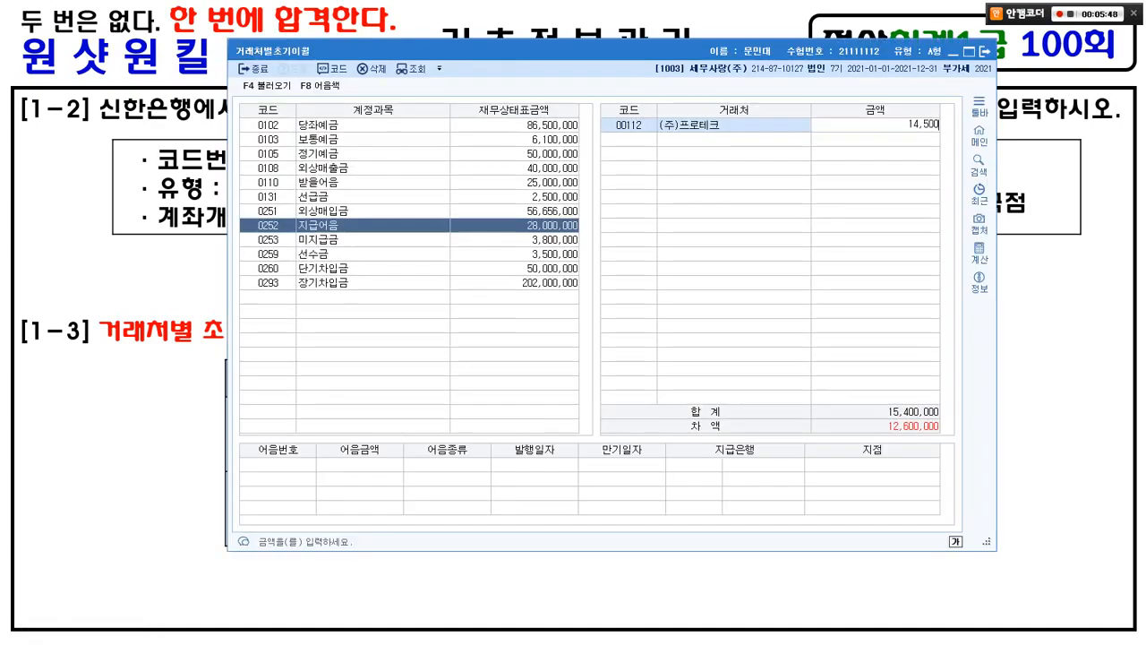
{"action": "key", "text": "Return"}
Add (주)부흥기업 as a trading partner under 지급어음 with an opening balance of 13,500,000
{"action": "key", "text": "alt+Tab"}
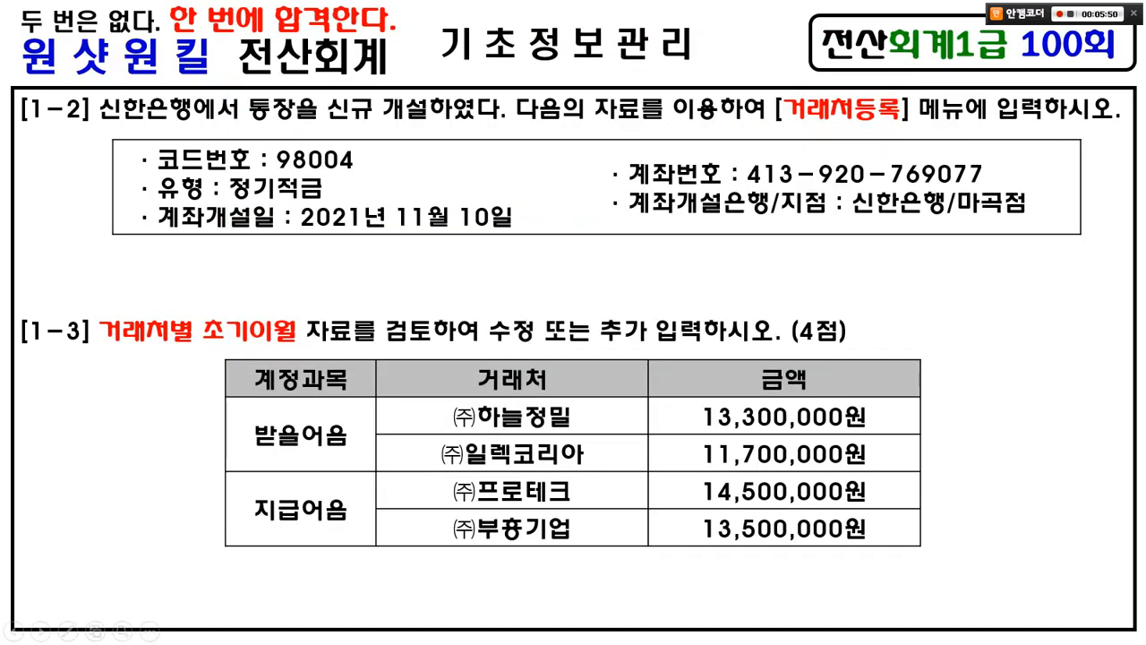
{"action": "key", "text": "alt+Tab"}
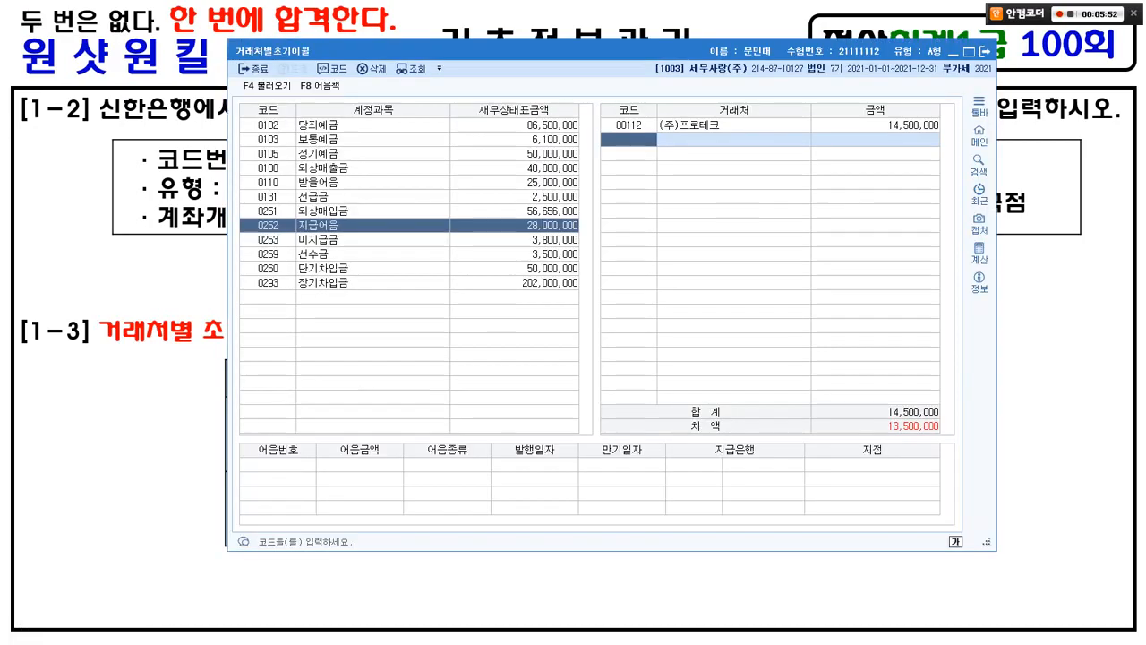
{"action": "key", "text": "Hangul"}
{"action": "key", "text": "F2"}
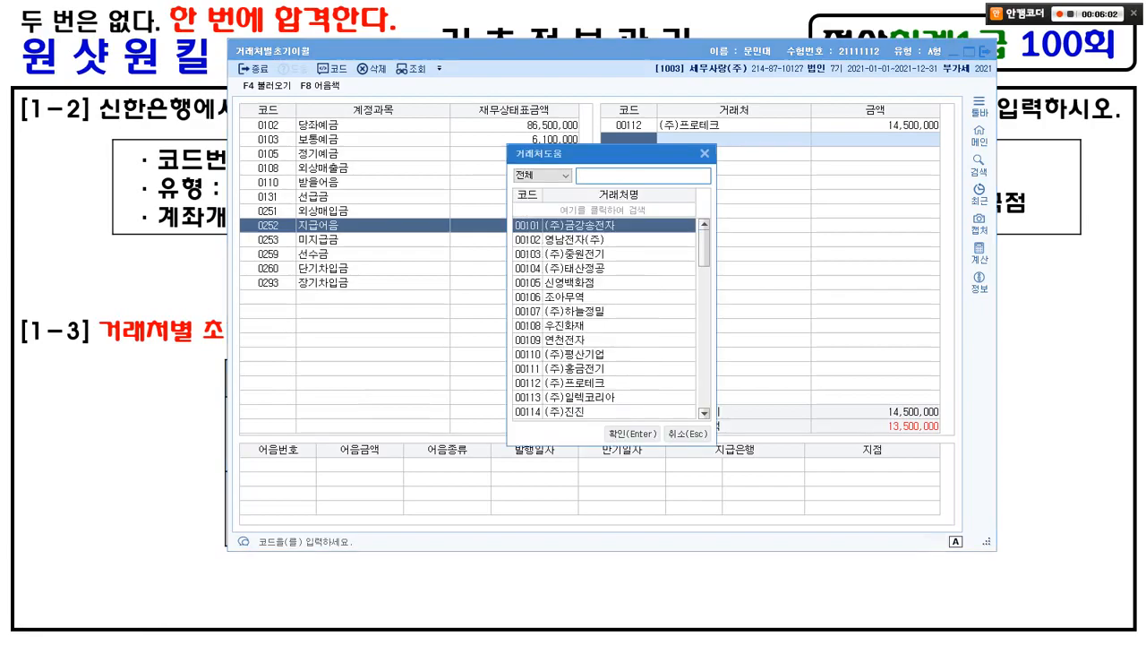
{"action": "type", "text": "부흥"}
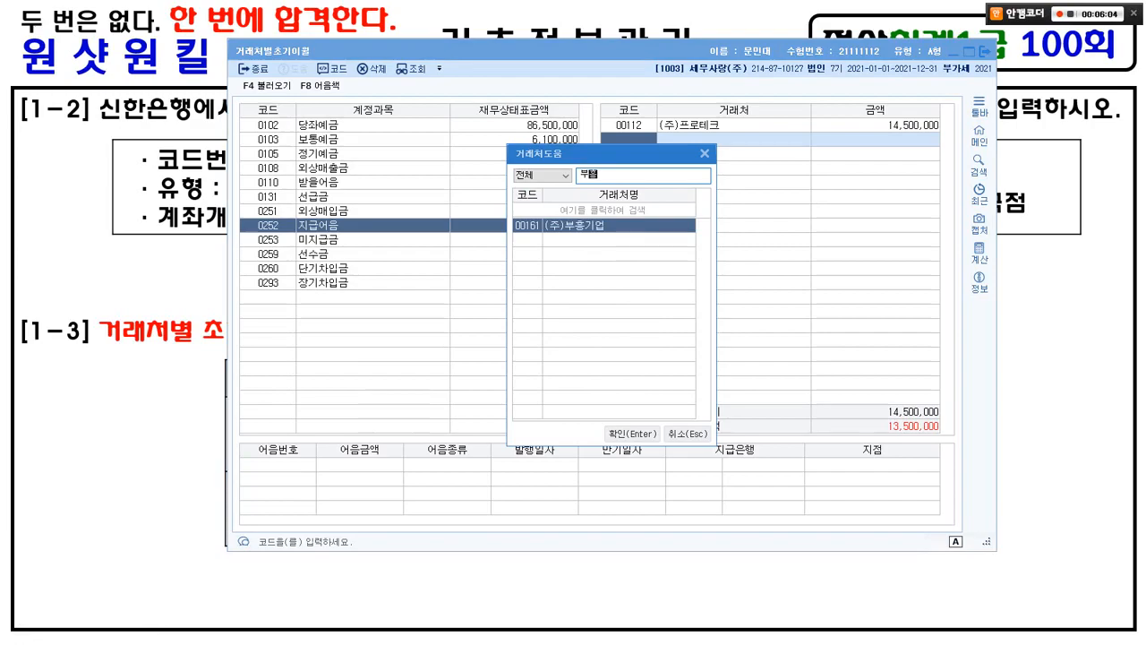
{"action": "key", "text": "Return"}
{"action": "key", "text": "alt+Tab"}
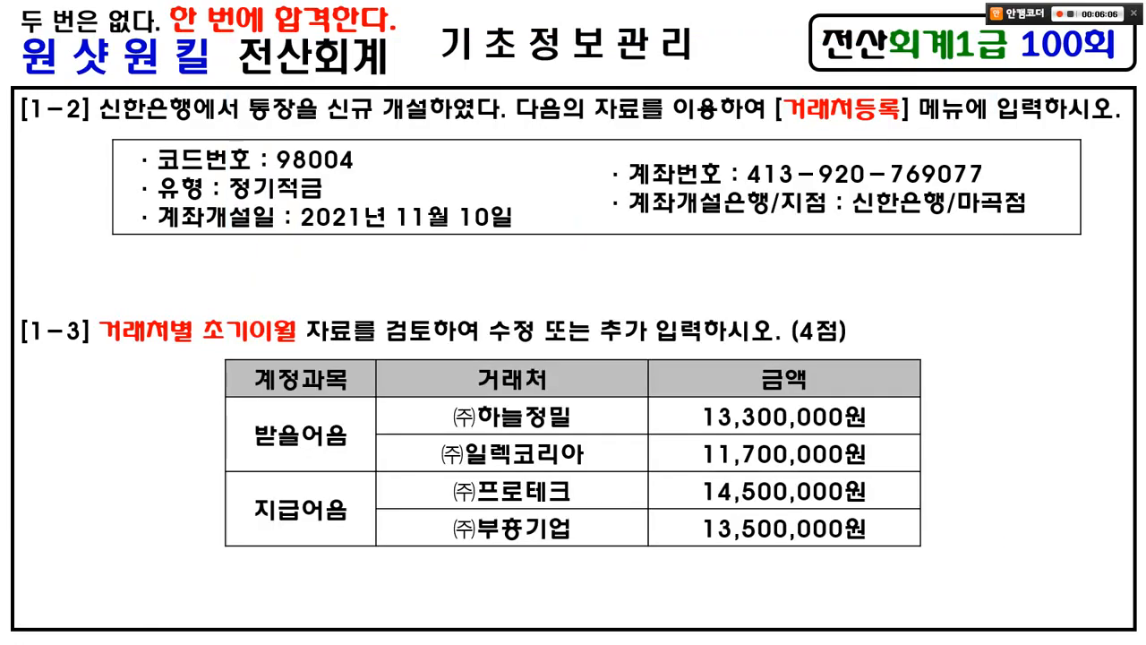
{"action": "key", "text": "alt+Tab"}
{"action": "type", "text": "13"}
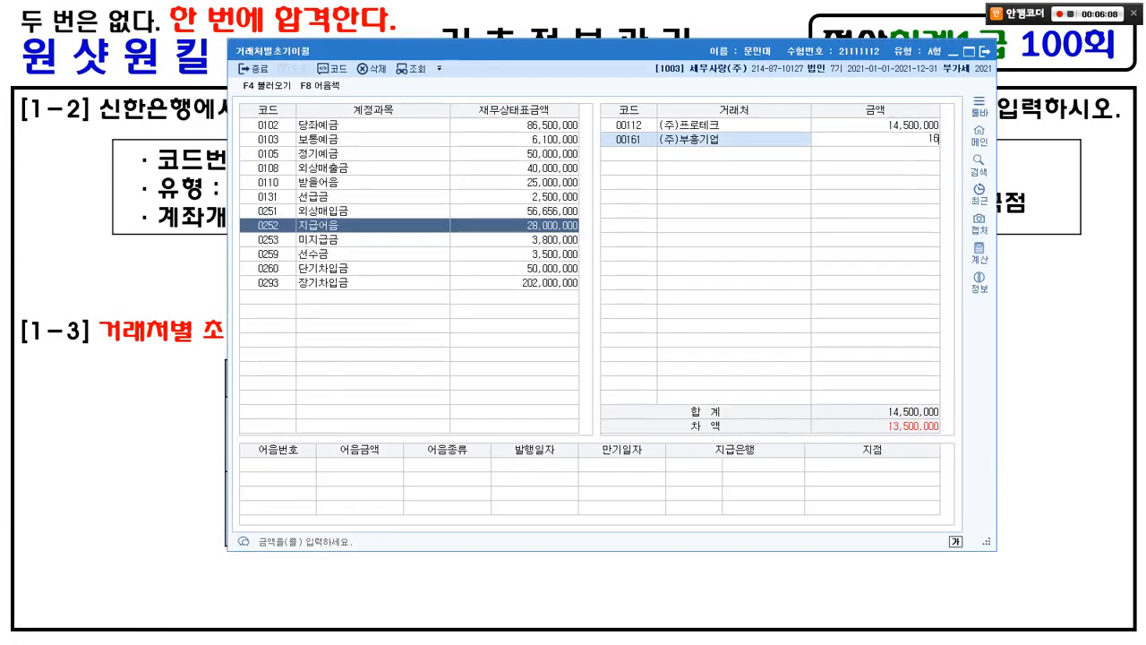
{"action": "type", "text": ",500,000"}
{"action": "key", "text": "Return"}
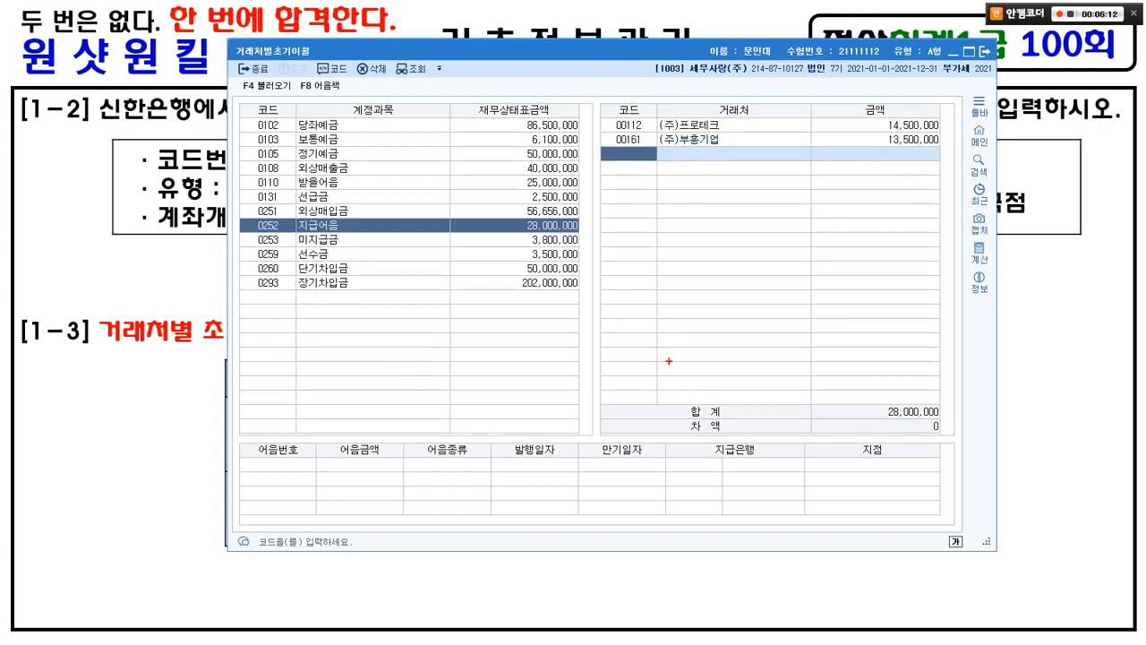
Check the 합계 and 차액 totals of 지급어음 and close 거래처별초기이월
{"action": "left_click_drag", "start_coordinate": [672, 407], "coordinate": [963, 438]}
{"action": "key", "text": "Escape"}
{"action": "left_click", "coordinate": [985, 52]}
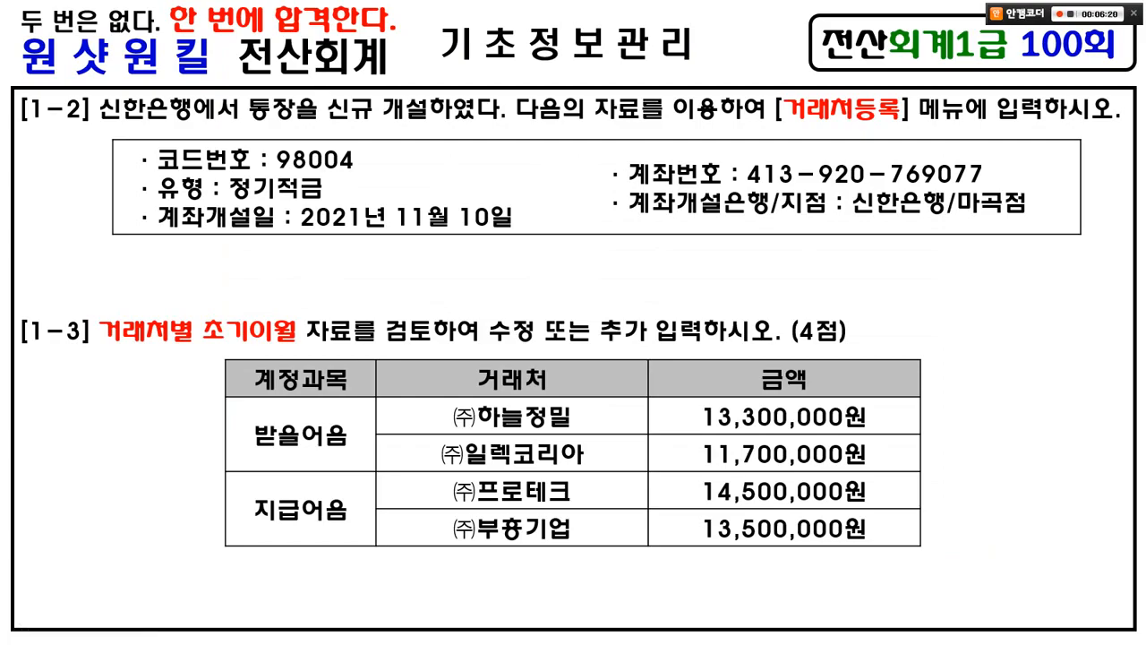
{"action": "key", "text": "Right"}
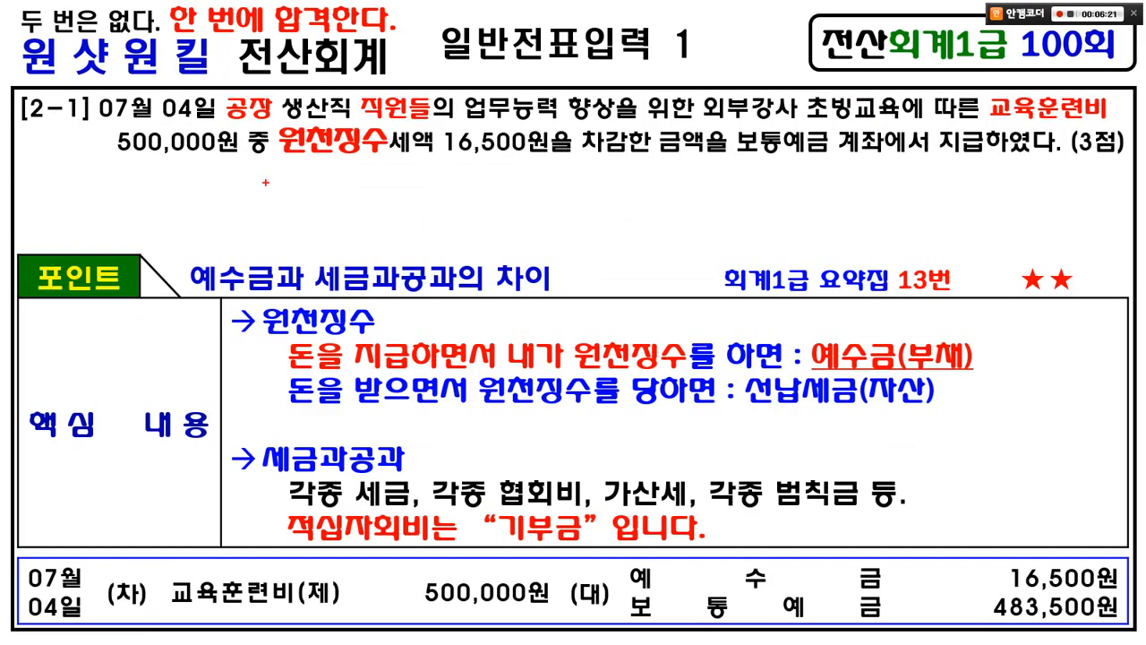
{"action": "mouse_move", "coordinate": [105, 124]}
{"action": "left_mouse_down"}
{"action": "mouse_move", "coordinate": [194, 125]}
{"action": "mouse_move", "coordinate": [269, 90]}
{"action": "mouse_move", "coordinate": [248, 75]}
{"action": "left_mouse_up"}
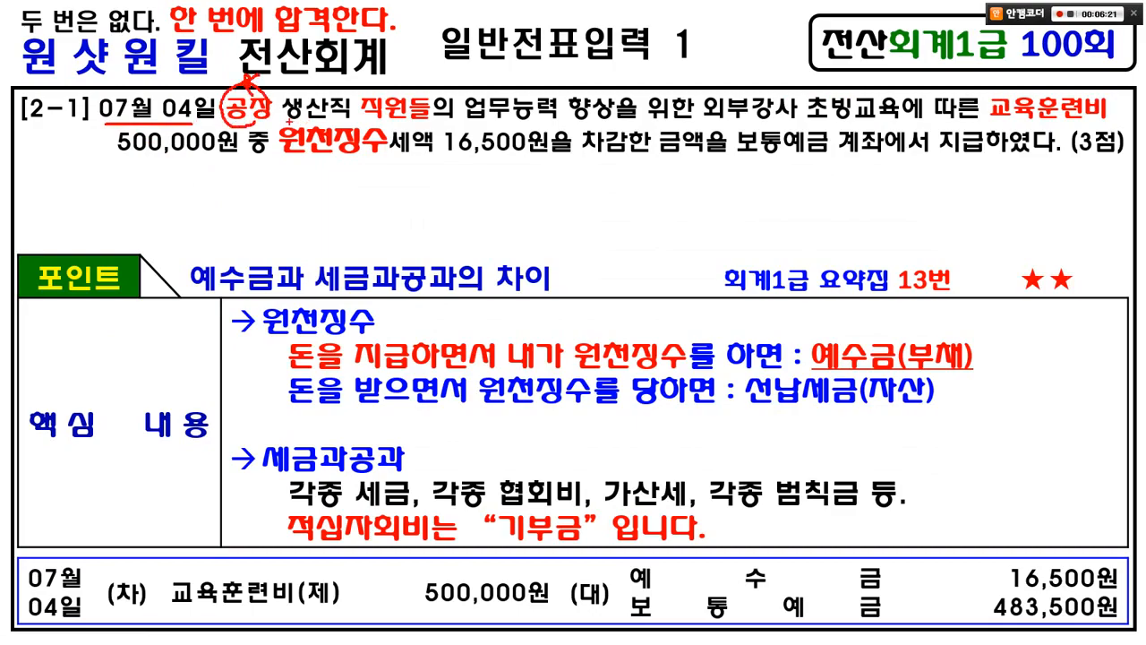
{"action": "left_click_drag", "start_coordinate": [229, 123], "coordinate": [475, 124]}
{"action": "left_click_drag", "start_coordinate": [536, 124], "coordinate": [1089, 124]}
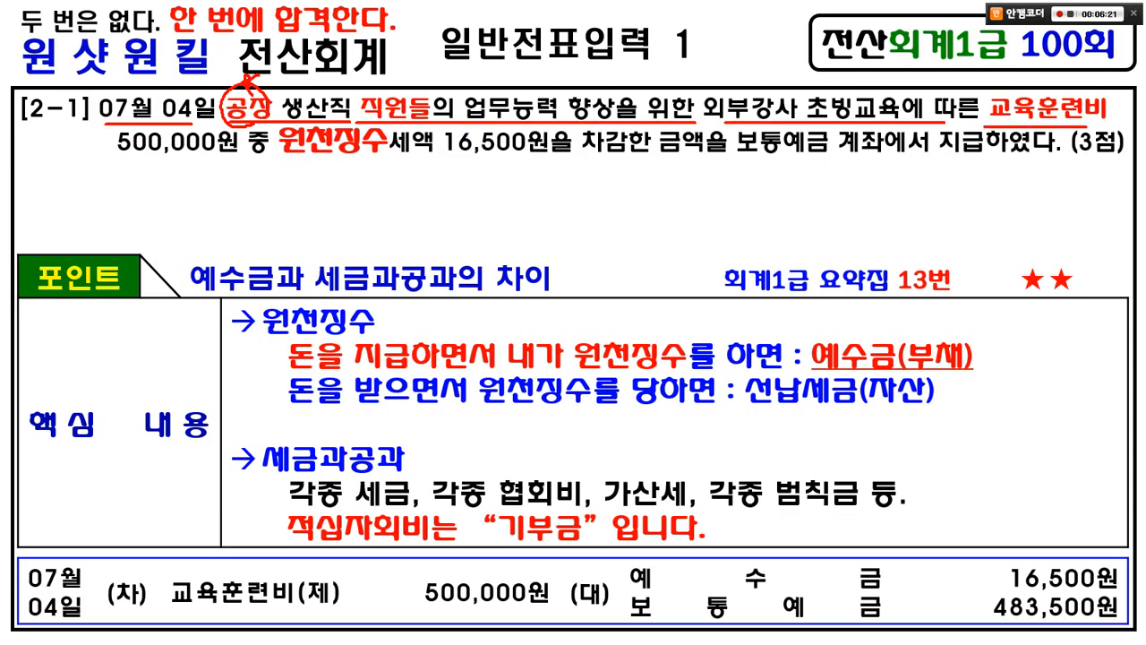
{"action": "left_click_drag", "start_coordinate": [116, 164], "coordinate": [234, 164]}
{"action": "mouse_move", "coordinate": [367, 165]}
{"action": "left_mouse_down"}
{"action": "mouse_move", "coordinate": [296, 185]}
{"action": "mouse_move", "coordinate": [295, 123]}
{"action": "left_mouse_up"}
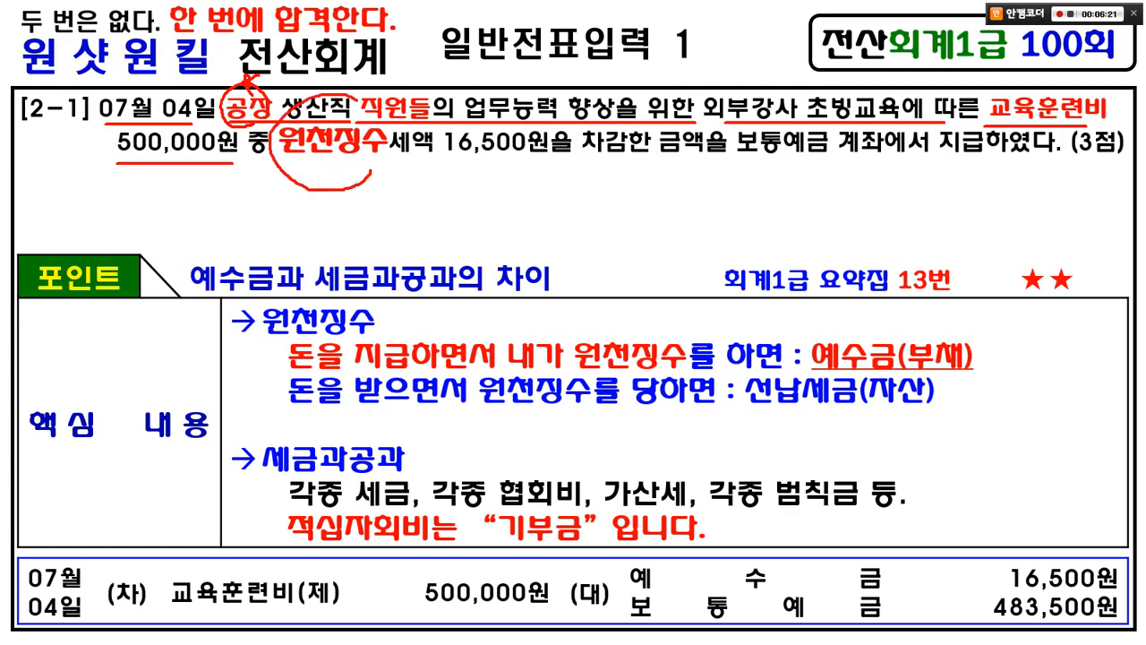
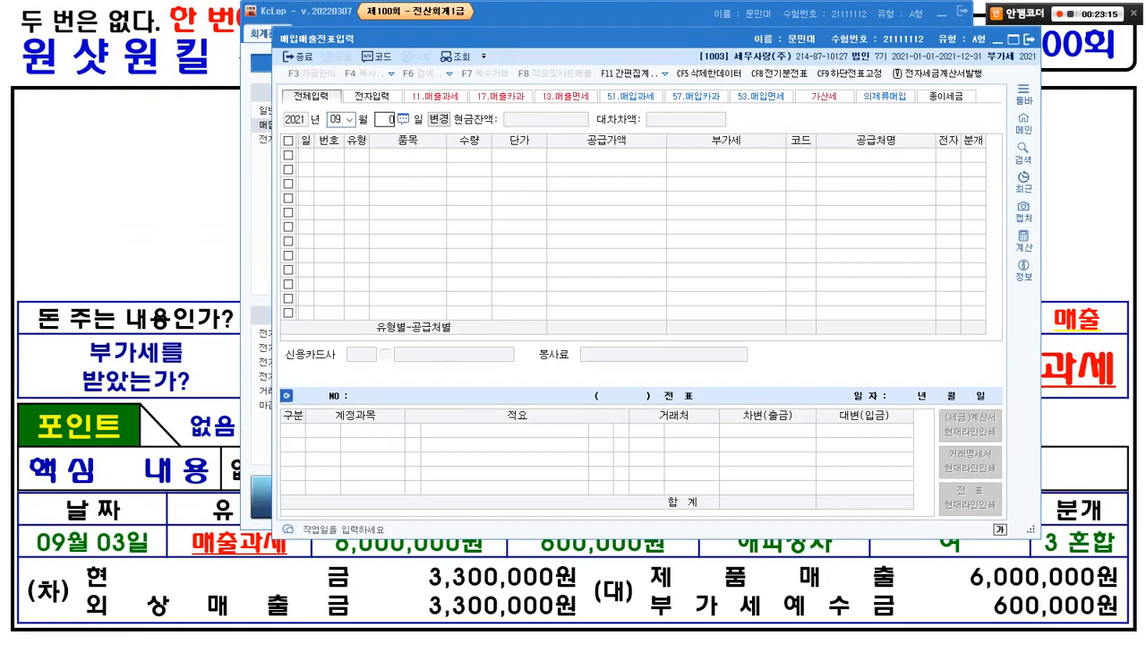
Start a 매입매출전표 entry dated September 3, 2021 with type 11 과세, leaving item, quantity and unit price blank
{"action": "type", "text": "3"}
{"action": "key", "text": "Return"}
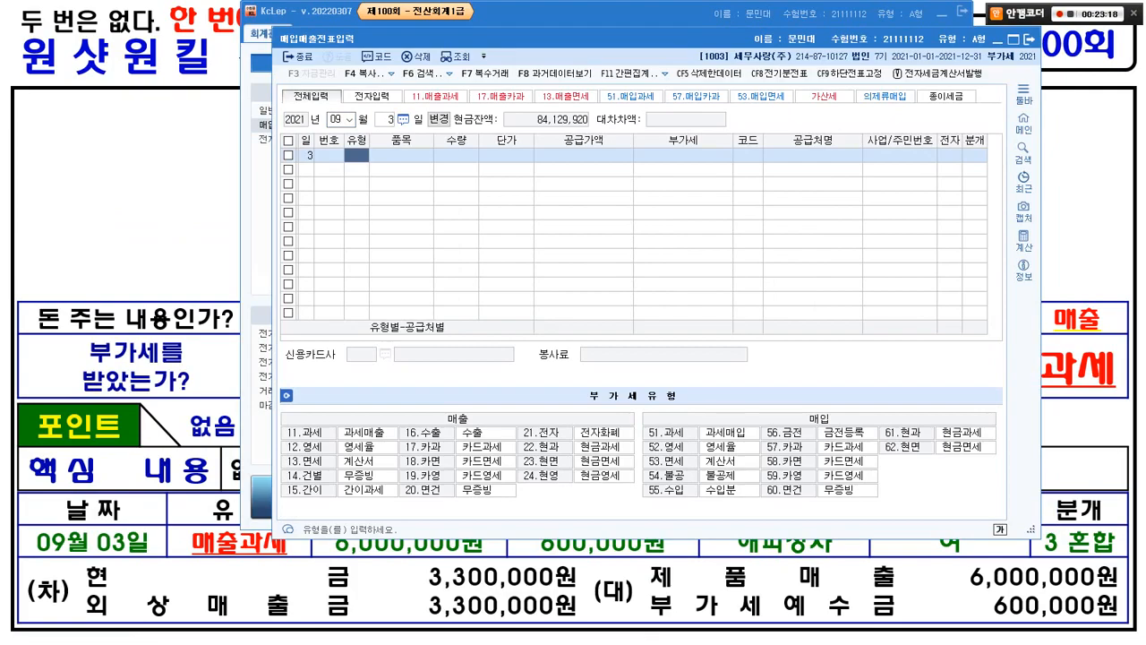
{"action": "left_click_drag", "start_coordinate": [283, 418], "coordinate": [408, 456]}
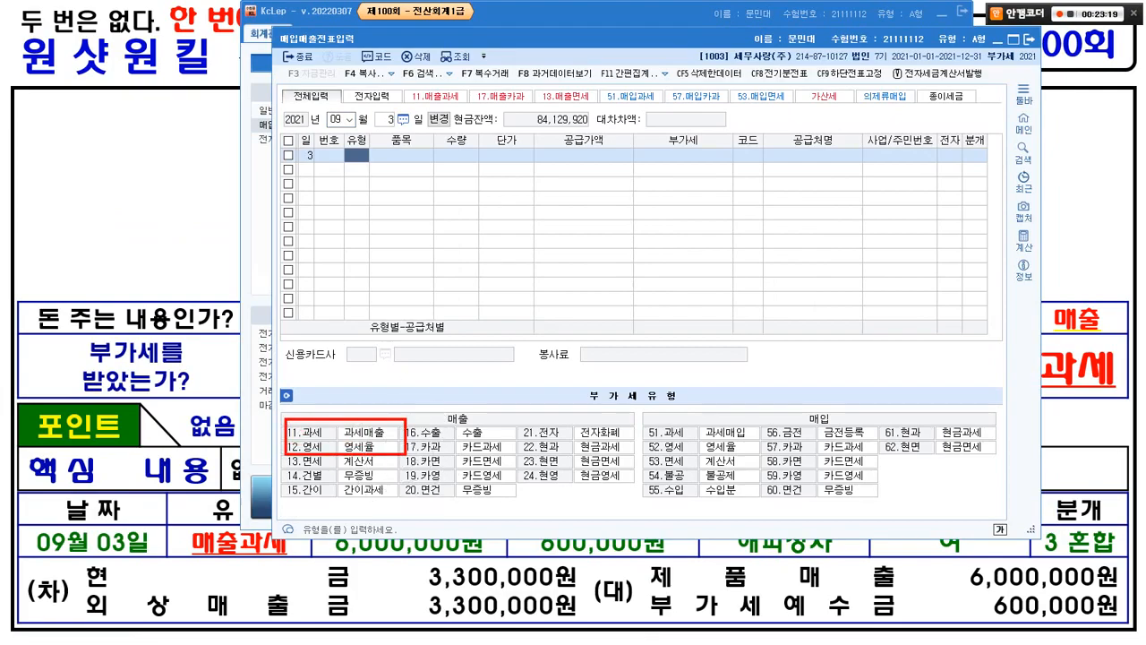
{"action": "type", "text": "11"}
{"action": "key", "text": "Return"}
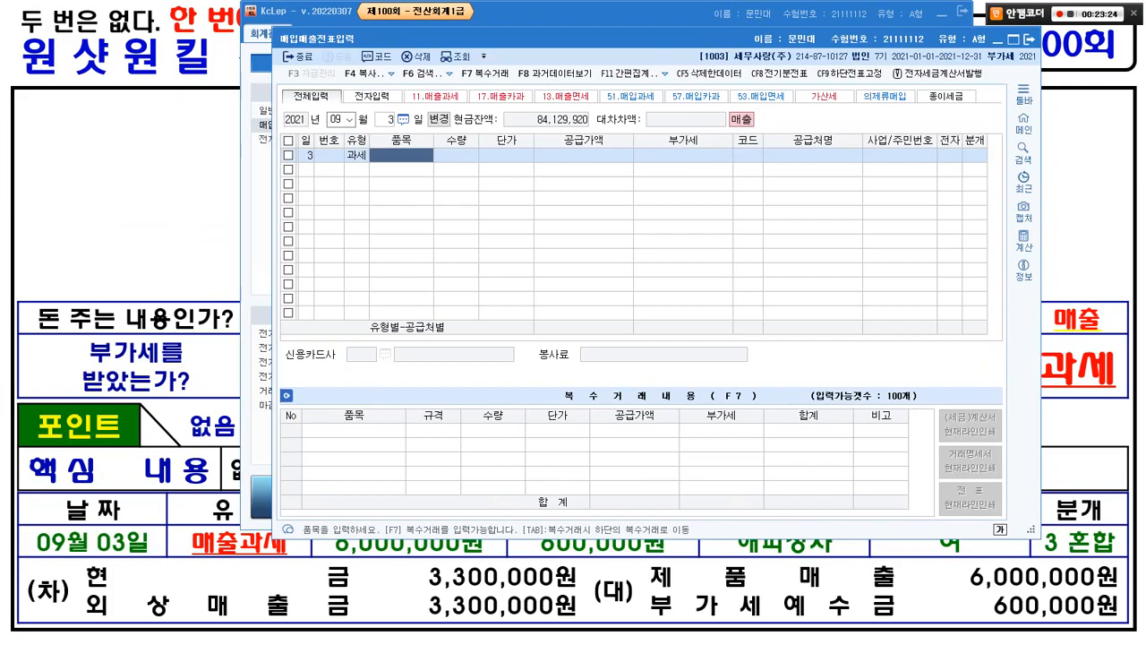
{"action": "key", "text": "Return"}
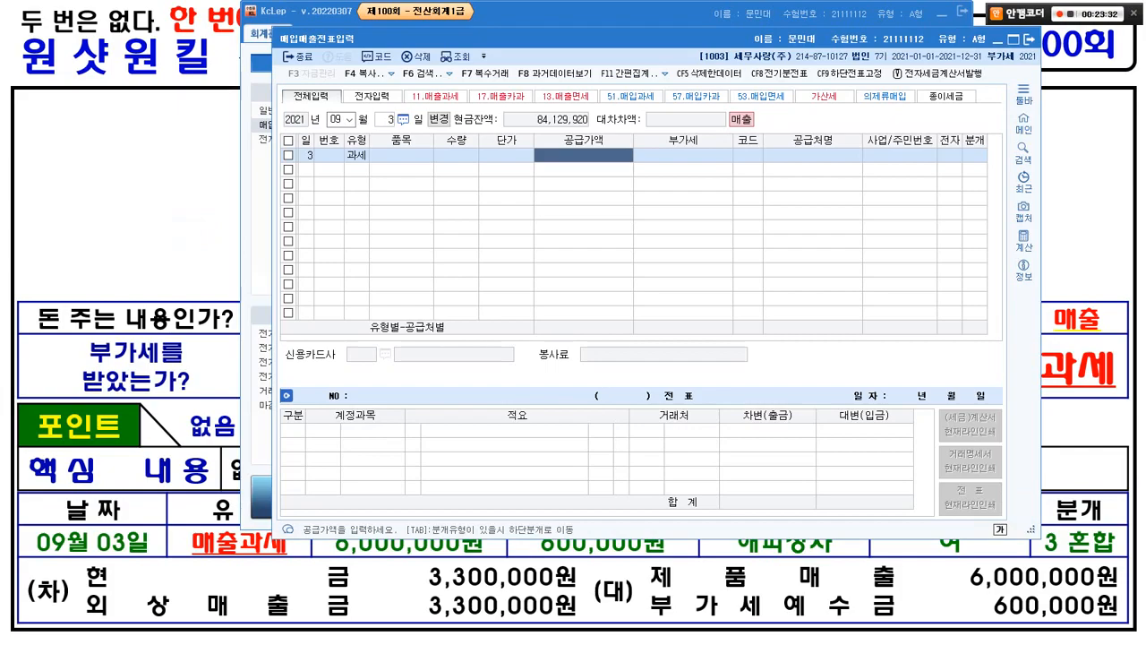
Enter a 공급가액 of 6,000,000 from the task 3-1 tax invoice and choose 해피상사 as the 공급처
{"action": "key", "text": "alt+Tab"}
{"action": "key", "text": "Page_Up"}
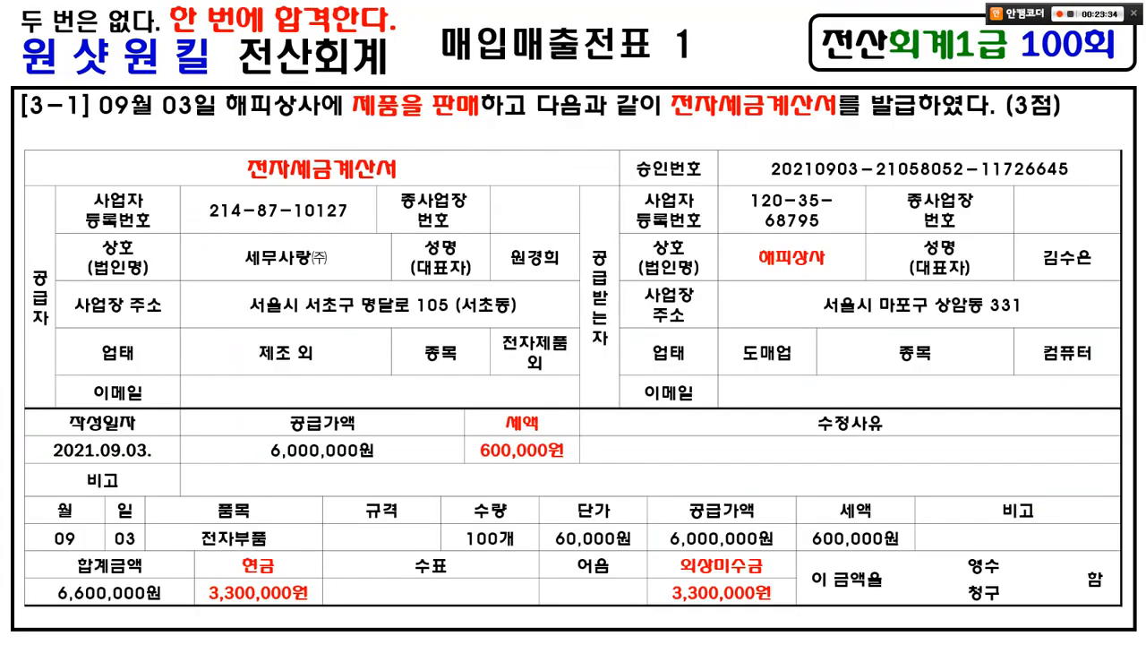
{"action": "key", "text": "alt+Tab"}
{"action": "type", "text": "6000000"}
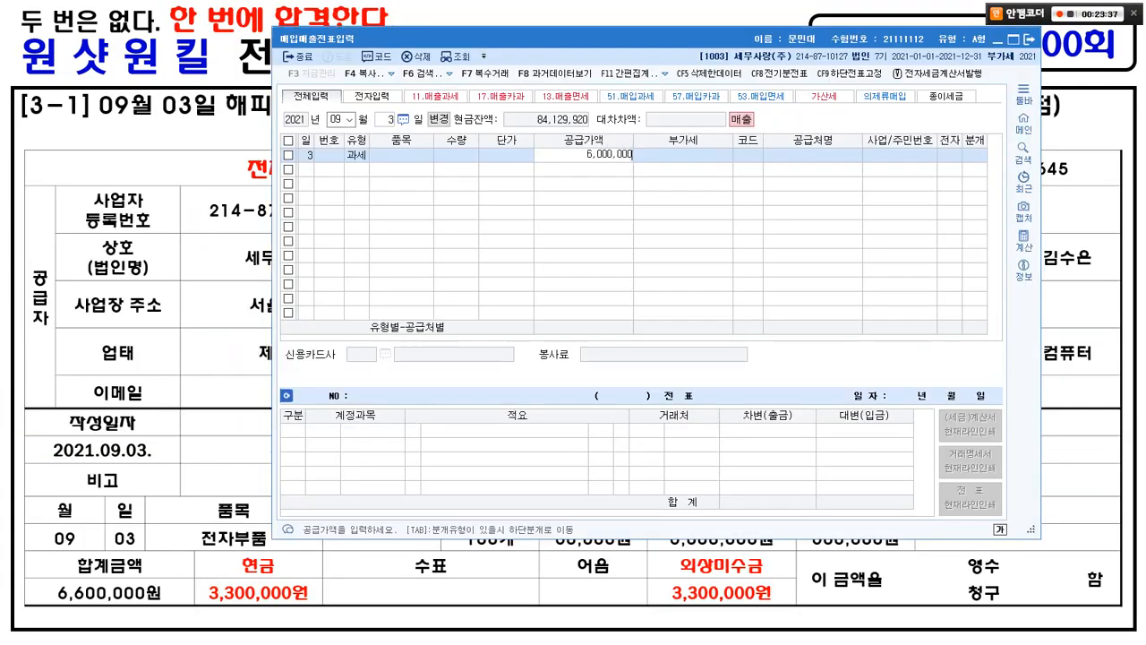
{"action": "key", "text": "Return"}
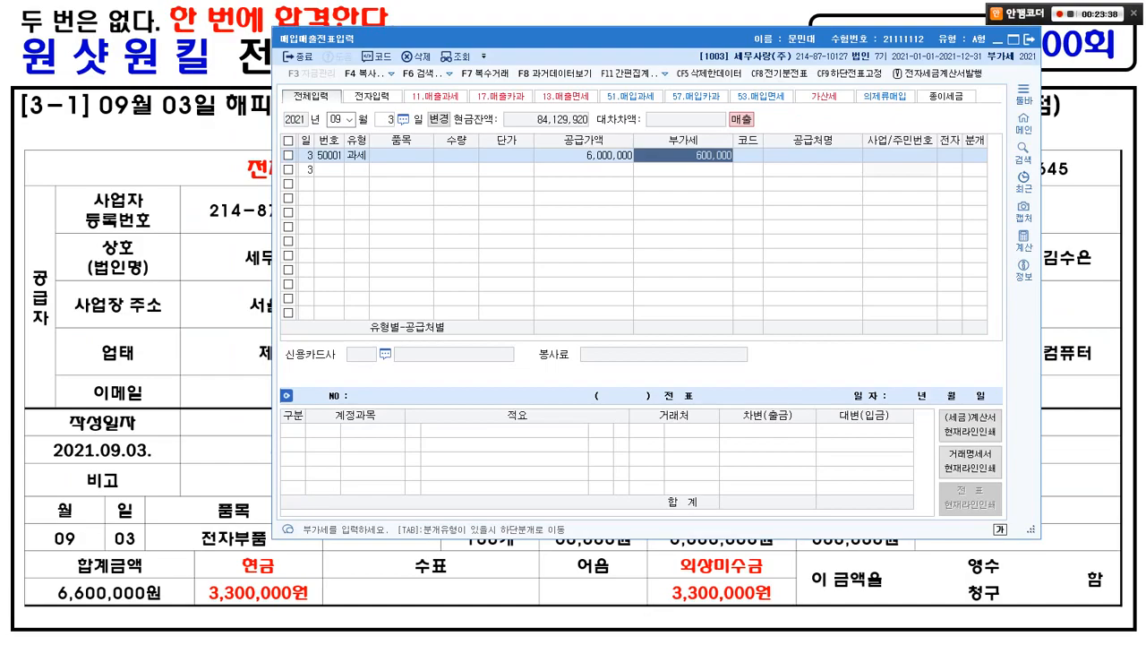
{"action": "key", "text": "Return"}
{"action": "type", "text": "해피"}
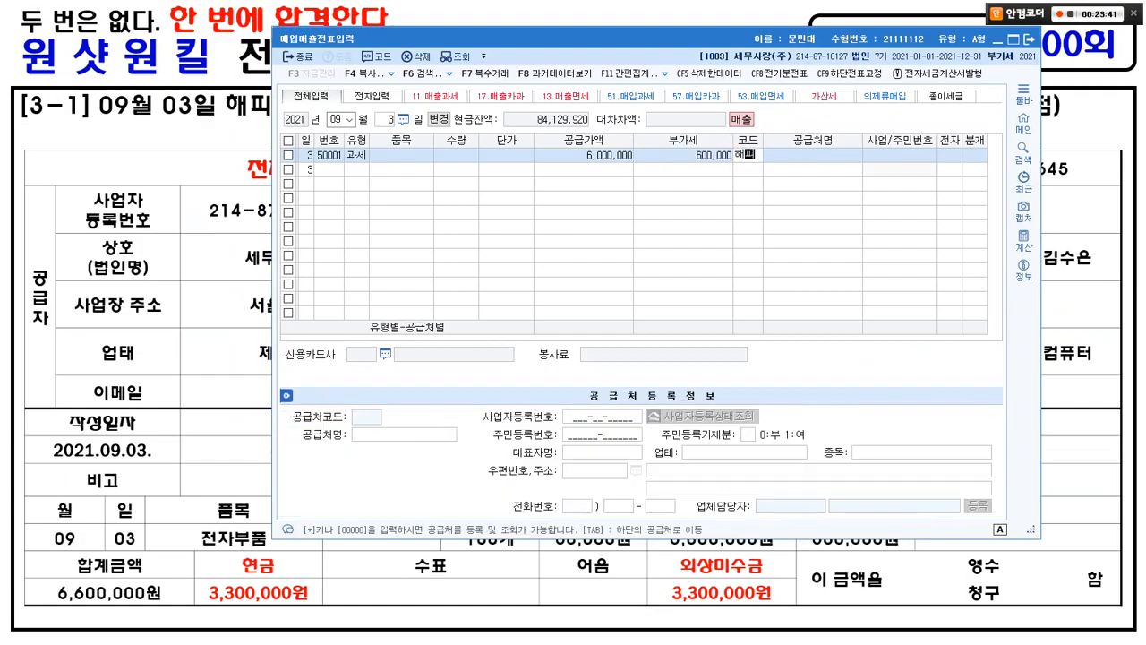
{"action": "key", "text": "Return"}
{"action": "key", "text": "Return"}
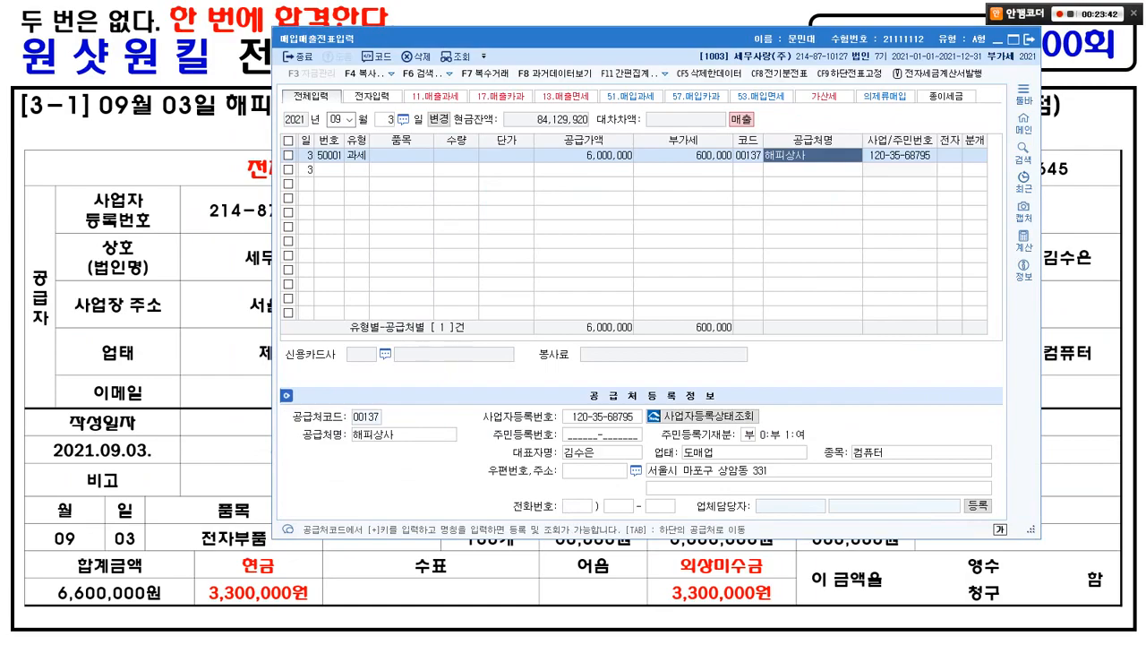
Mark the 해피상사 sale as an electronic invoice (1 여) and set its 분개 type to 3 혼합
{"action": "type", "text": "1"}
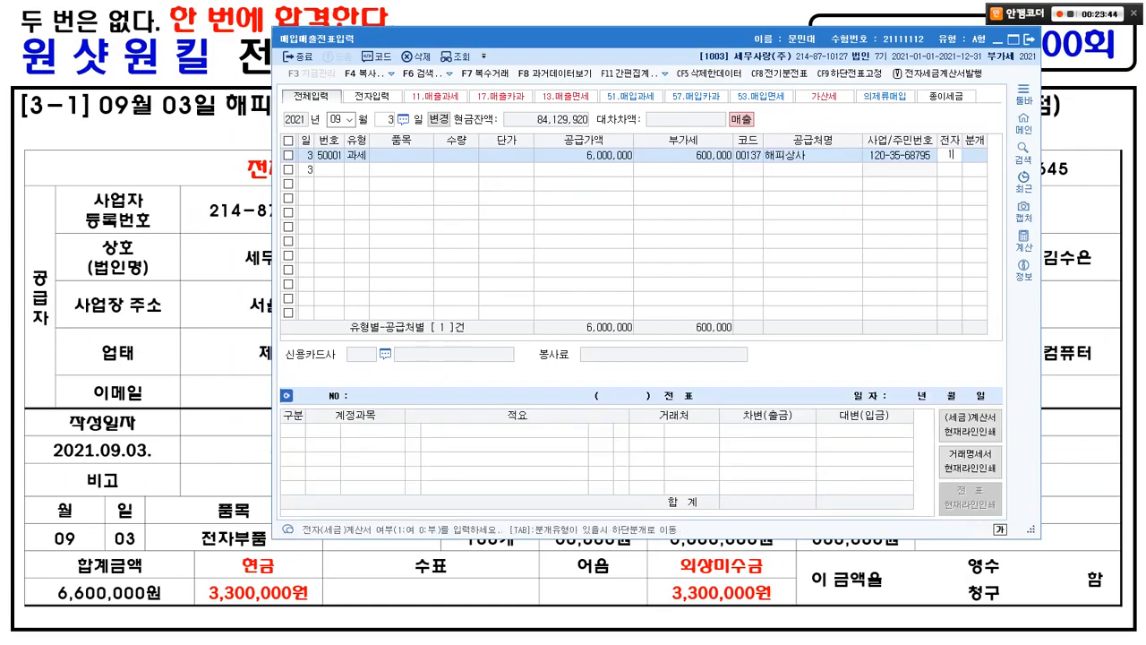
{"action": "key", "text": "Return"}
{"action": "type", "text": "3"}
{"action": "key", "text": "Return"}
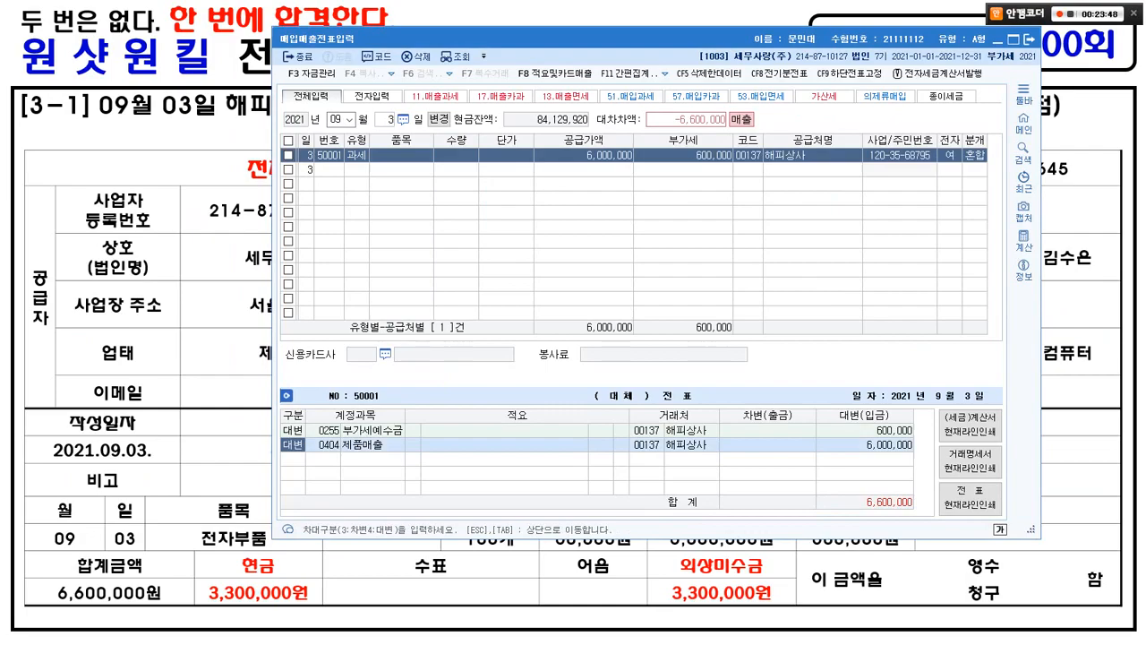
Keep the 제품매출 credit line and add a debit line for 현금 (0101) of 3,300,000
{"action": "key", "text": "Return"}
{"action": "key", "text": "Return"}
{"action": "key", "text": "Return"}
{"action": "key", "text": "Return"}
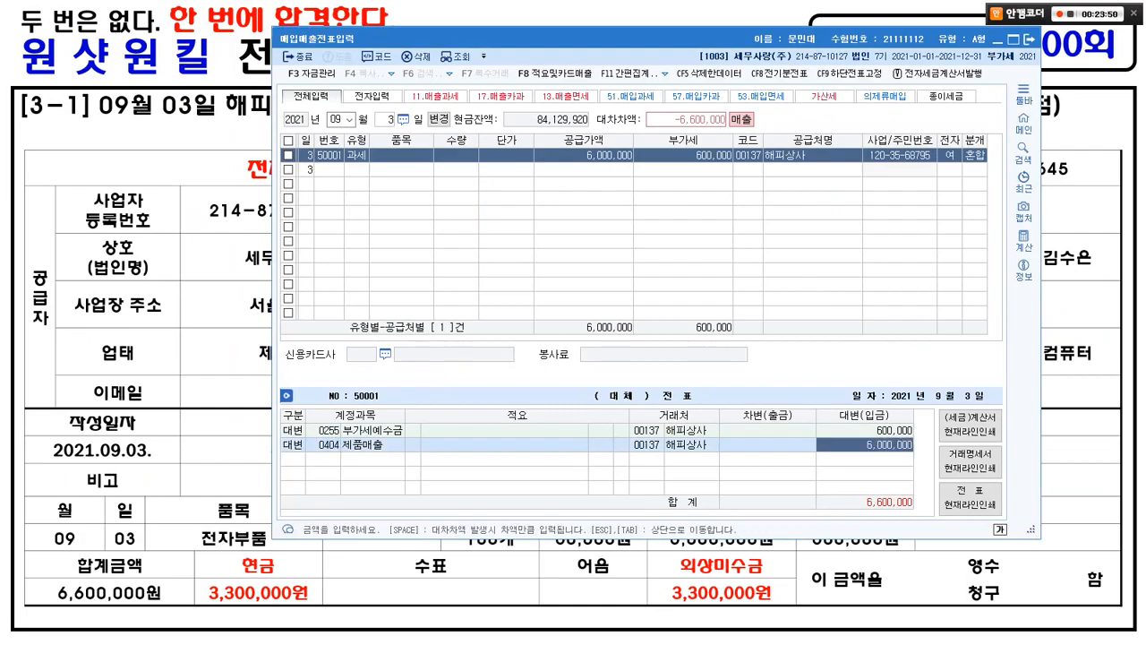
{"action": "type", "text": "3101"}
{"action": "key", "text": "Return"}
{"action": "type", "text": "3"}
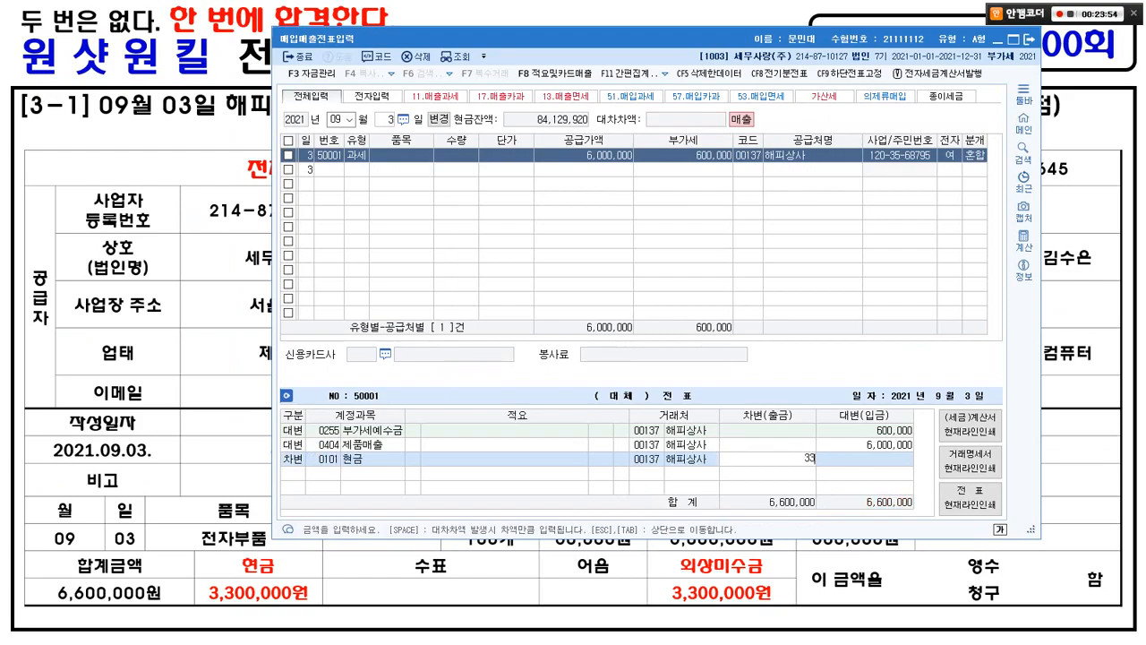
{"action": "type", "text": ",300,000"}
{"action": "key", "text": "Return"}
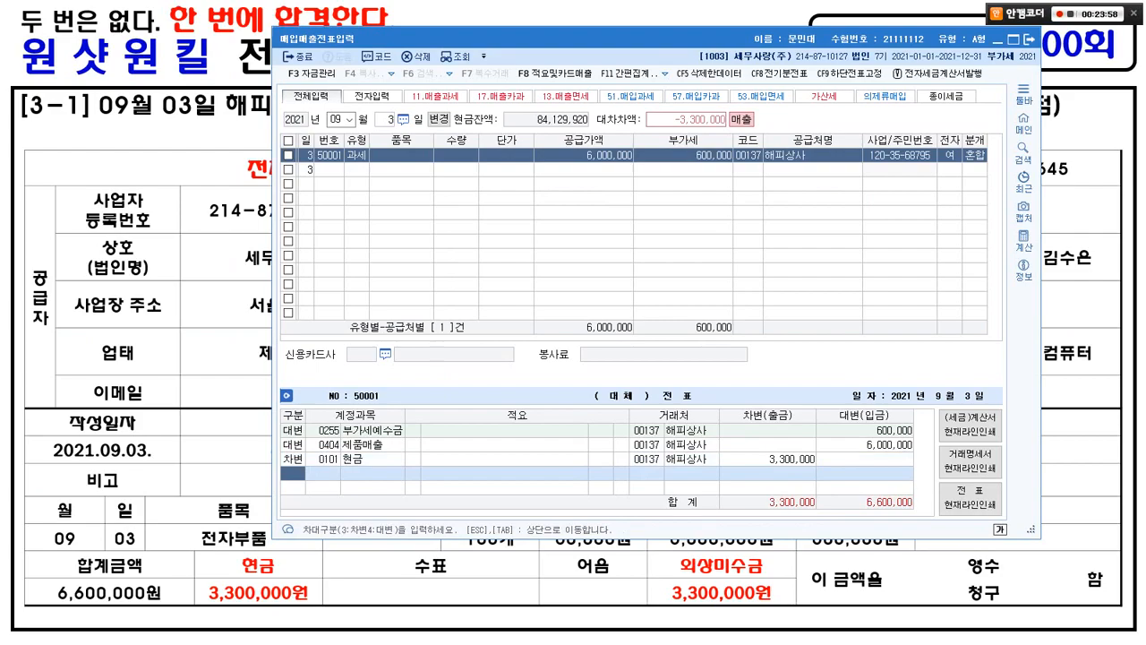
Add a debit line for 외상매출금 (code 108) covering the remaining difference and finish the 해피상사 voucher
{"action": "type", "text": "3108"}
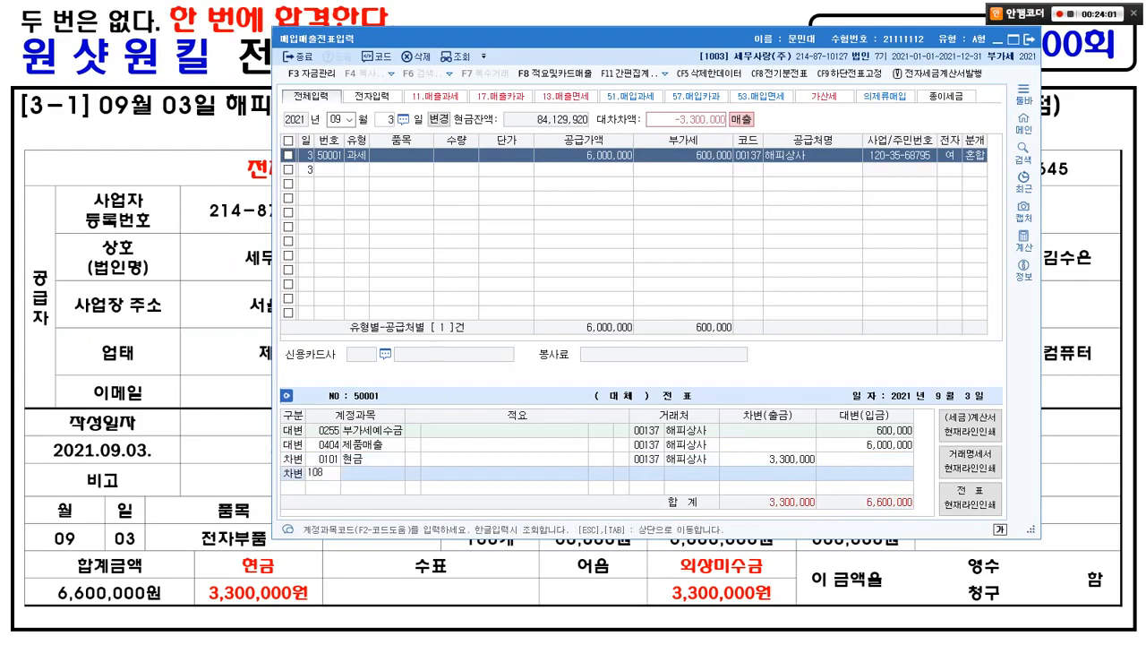
{"action": "key", "text": "Return"}
{"action": "key", "text": "Escape"}
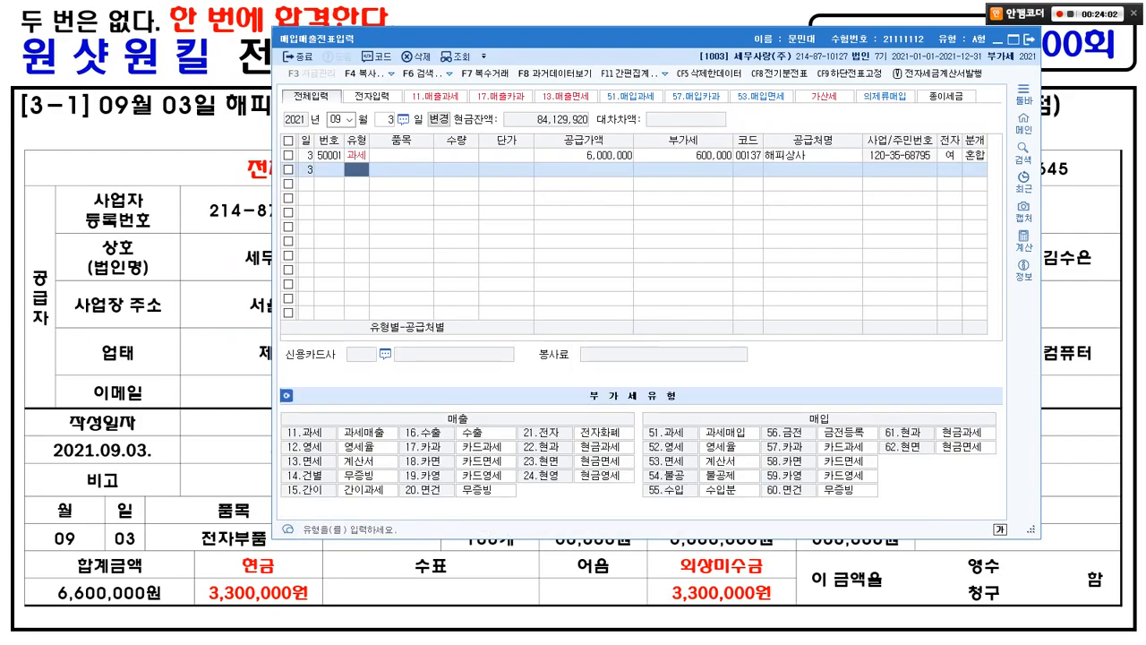
Review the saved 해피상사 voucher's type, supply amount, 분개 type and journal lines
{"action": "left_click", "coordinate": [584, 156]}
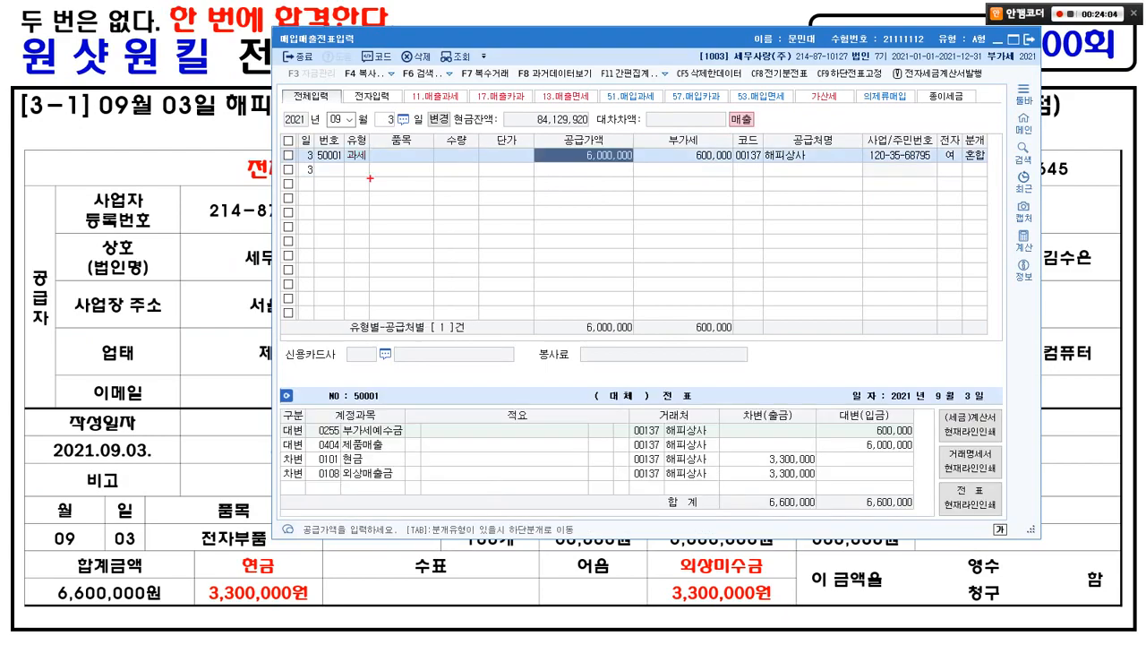
{"action": "left_click_drag", "start_coordinate": [736, 135], "coordinate": [729, 132]}
{"action": "mouse_move", "coordinate": [383, 178]}
{"action": "left_mouse_down"}
{"action": "mouse_move", "coordinate": [337, 170]}
{"action": "mouse_move", "coordinate": [424, 179]}
{"action": "left_mouse_up"}
{"action": "mouse_move", "coordinate": [550, 167]}
{"action": "left_mouse_down"}
{"action": "mouse_move", "coordinate": [1012, 164]}
{"action": "mouse_move", "coordinate": [951, 151]}
{"action": "mouse_move", "coordinate": [990, 172]}
{"action": "mouse_move", "coordinate": [989, 220]}
{"action": "mouse_move", "coordinate": [962, 225]}
{"action": "mouse_move", "coordinate": [994, 209]}
{"action": "mouse_move", "coordinate": [984, 228]}
{"action": "left_mouse_up"}
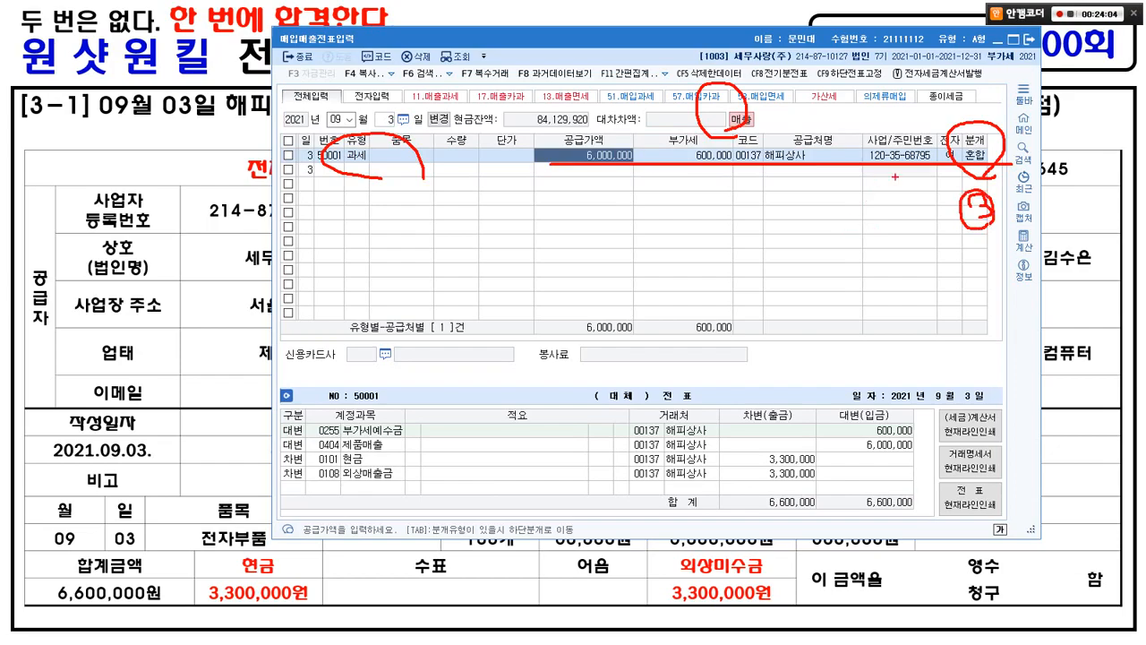
{"action": "left_click_drag", "start_coordinate": [969, 125], "coordinate": [991, 112]}
{"action": "left_click_drag", "start_coordinate": [265, 408], "coordinate": [439, 488]}
{"action": "left_click_drag", "start_coordinate": [622, 467], "coordinate": [726, 484]}
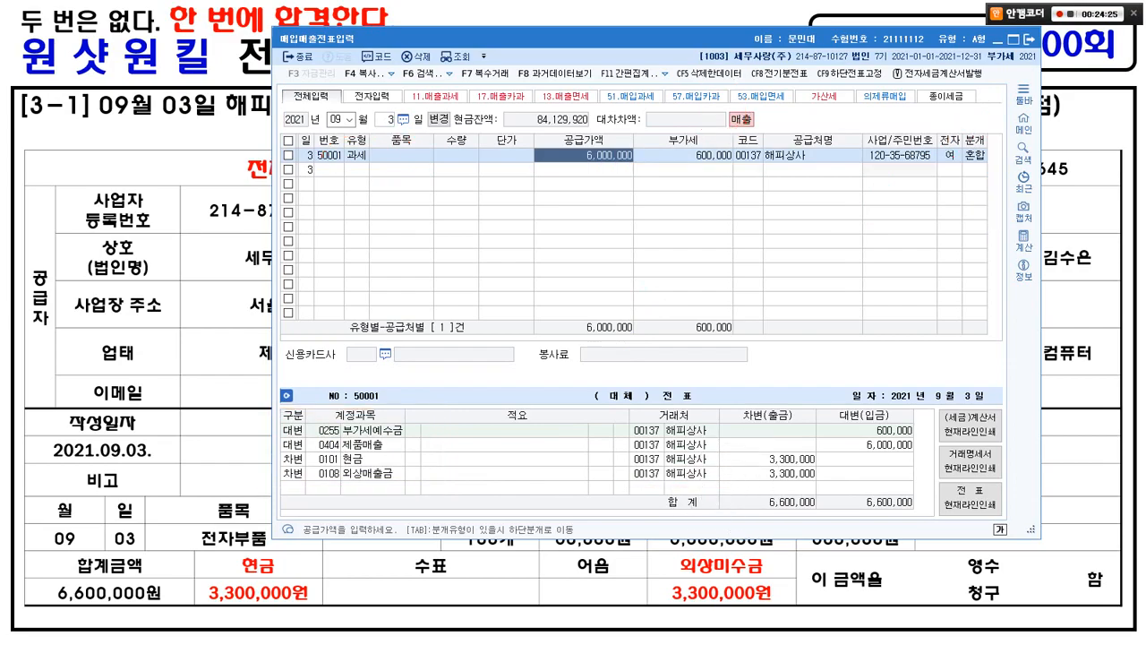
Switch to the exam slides and read task 3-2 on the 09월 25일 credit card sale to 조아무역
{"action": "key", "text": "alt+Tab"}
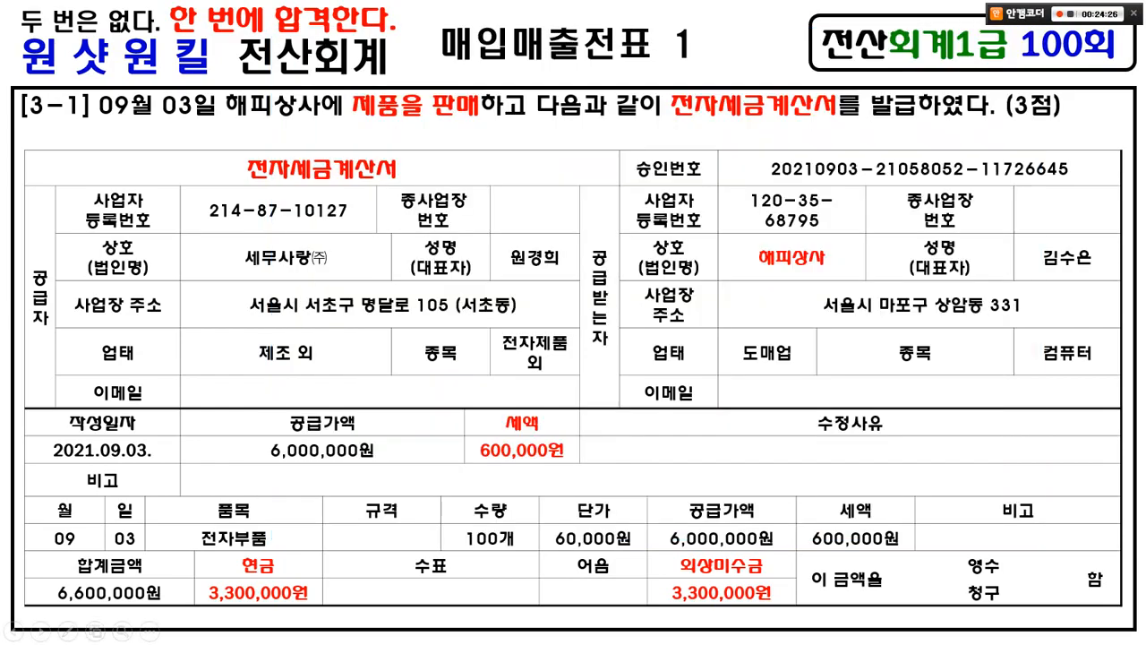
{"action": "key", "text": "Right"}
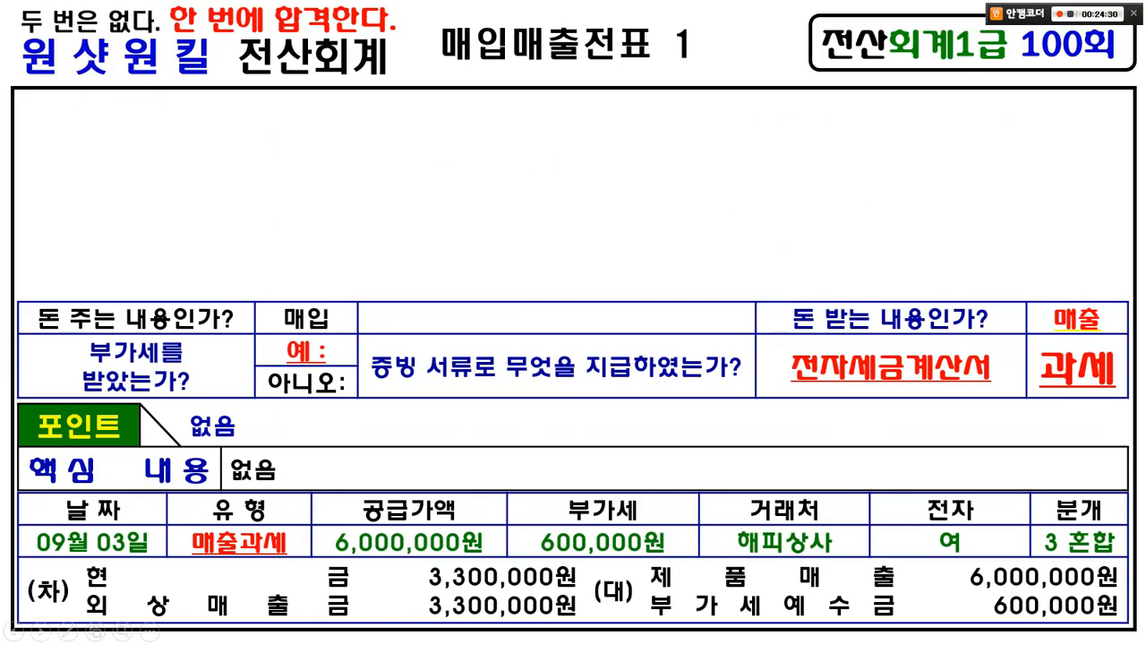
{"action": "key", "text": "Right"}
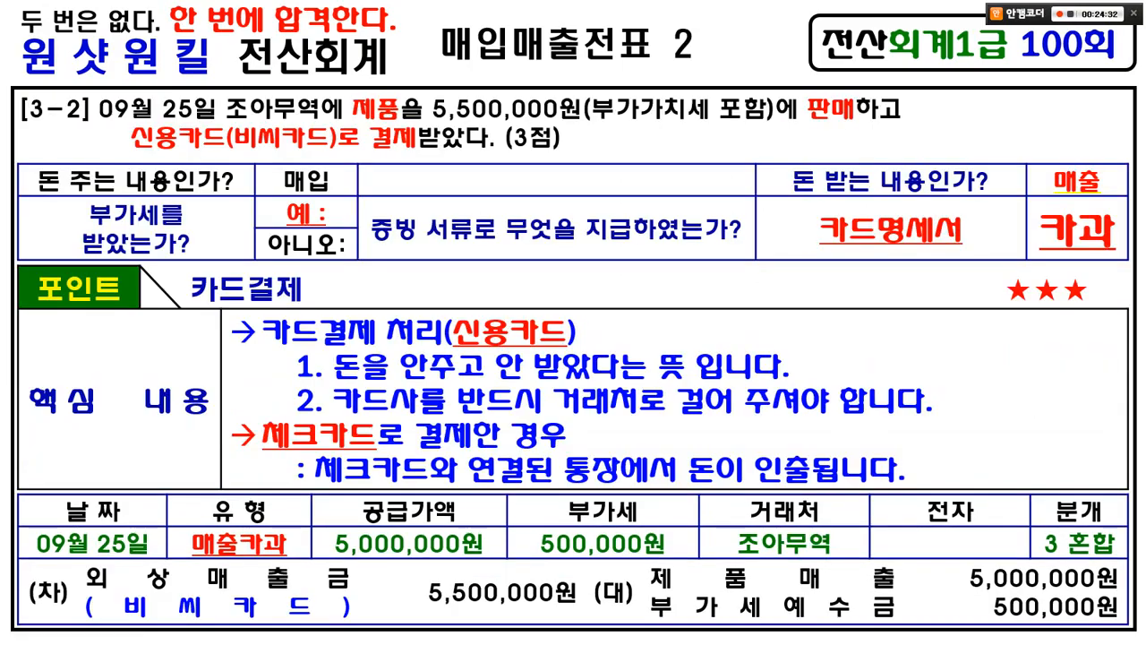
{"action": "left_click_drag", "start_coordinate": [103, 120], "coordinate": [544, 118]}
{"action": "left_click_drag", "start_coordinate": [627, 122], "coordinate": [762, 125]}
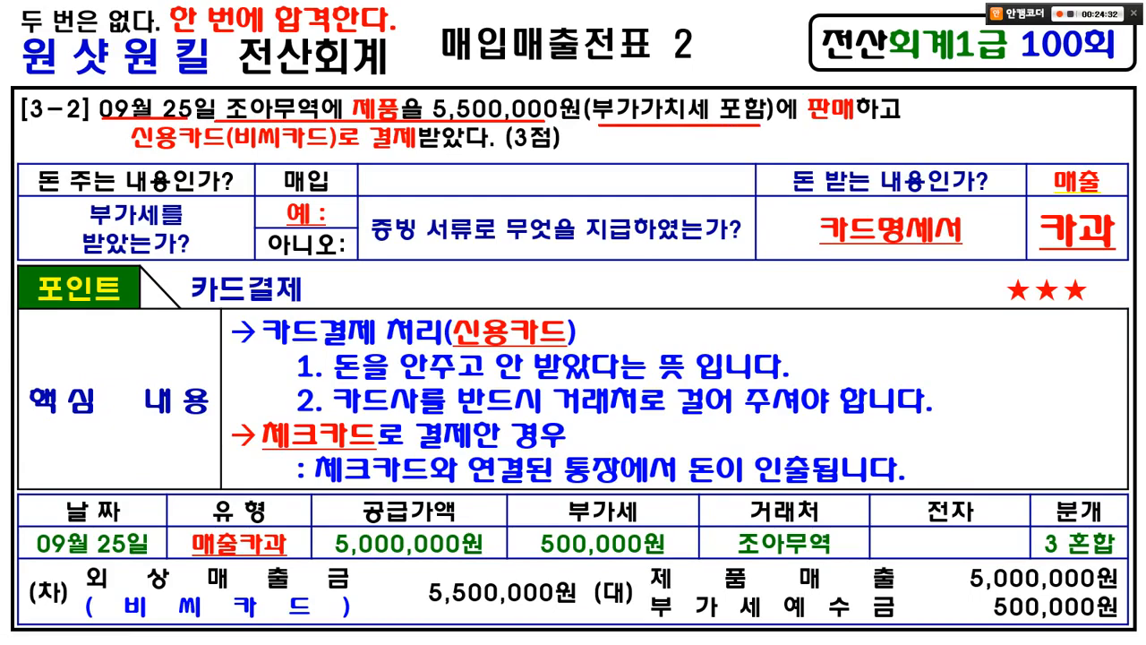
{"action": "left_click_drag", "start_coordinate": [636, 71], "coordinate": [575, 160]}
{"action": "left_click_drag", "start_coordinate": [644, 91], "coordinate": [648, 149]}
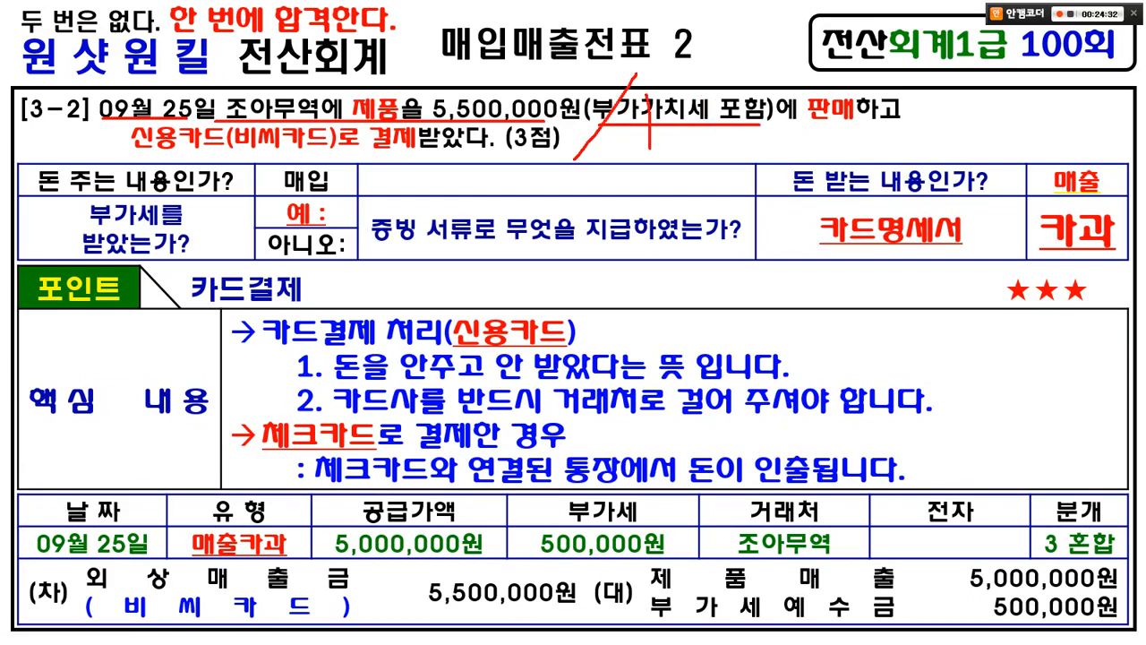
{"action": "left_click_drag", "start_coordinate": [687, 115], "coordinate": [701, 154]}
{"action": "left_click_drag", "start_coordinate": [836, 131], "coordinate": [845, 85]}
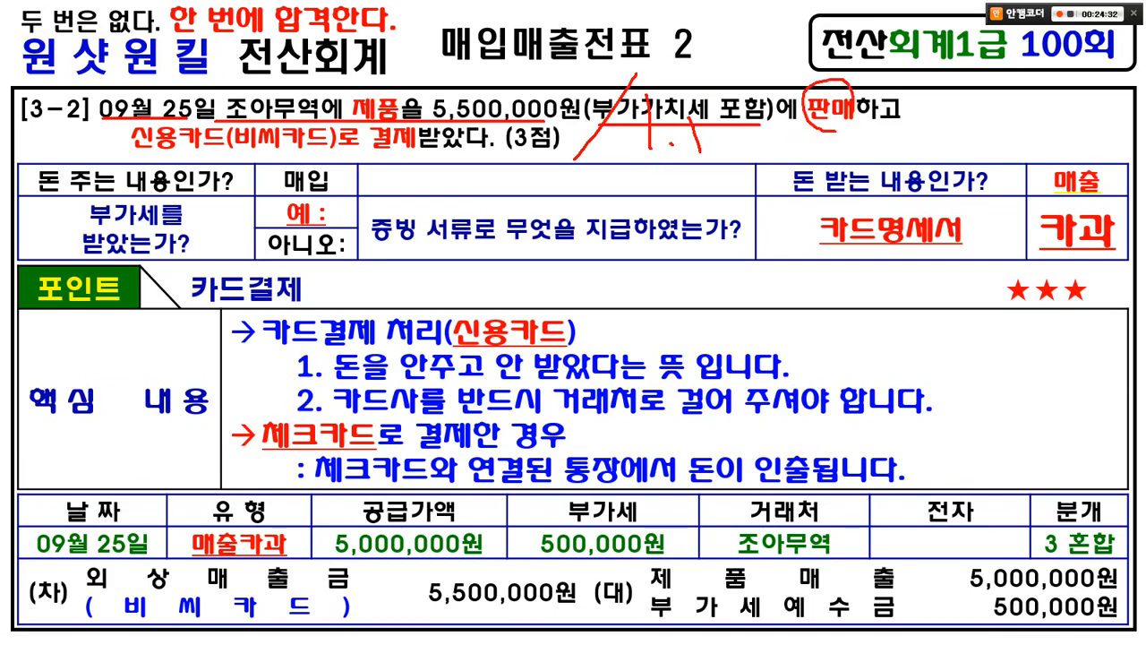
{"action": "left_click_drag", "start_coordinate": [141, 157], "coordinate": [412, 157]}
{"action": "mouse_move", "coordinate": [334, 162]}
{"action": "left_mouse_down"}
{"action": "mouse_move", "coordinate": [301, 166]}
{"action": "mouse_move", "coordinate": [340, 117]}
{"action": "mouse_move", "coordinate": [330, 164]}
{"action": "mouse_move", "coordinate": [385, 190]}
{"action": "mouse_move", "coordinate": [424, 197]}
{"action": "mouse_move", "coordinate": [585, 173]}
{"action": "left_mouse_up"}
{"action": "mouse_move", "coordinate": [389, 218]}
{"action": "left_mouse_down"}
{"action": "mouse_move", "coordinate": [422, 246]}
{"action": "mouse_move", "coordinate": [606, 240]}
{"action": "left_mouse_up"}
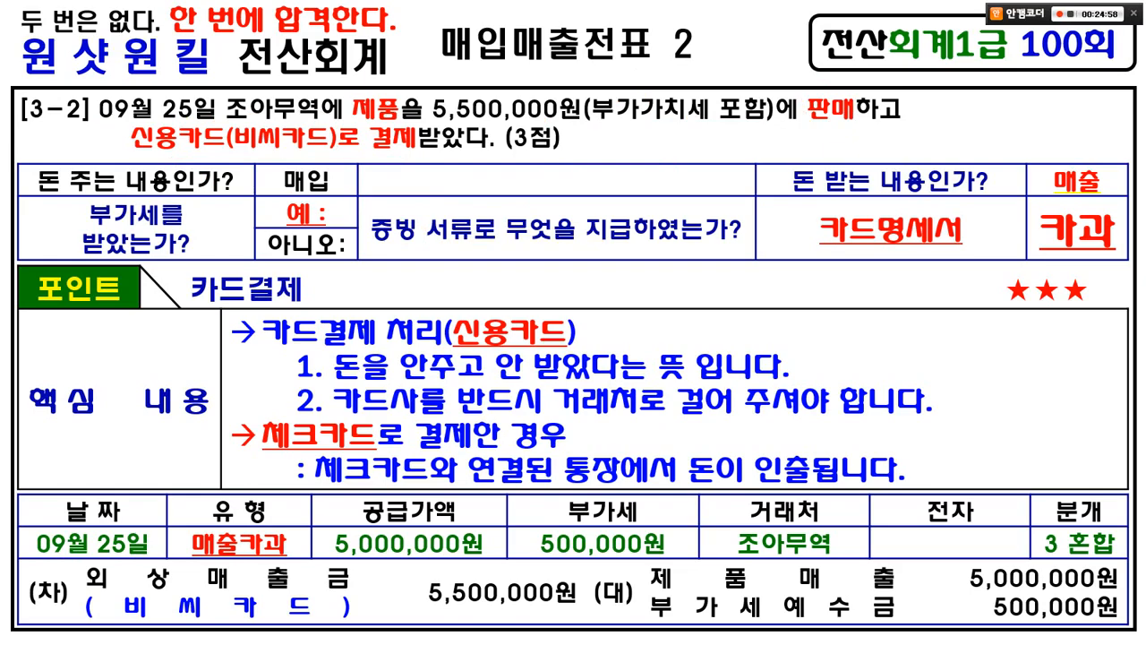
Return to 매입매출전표입력 and start a voucher for September 25 with 유형 17 카과
{"action": "key", "text": "alt+Tab"}
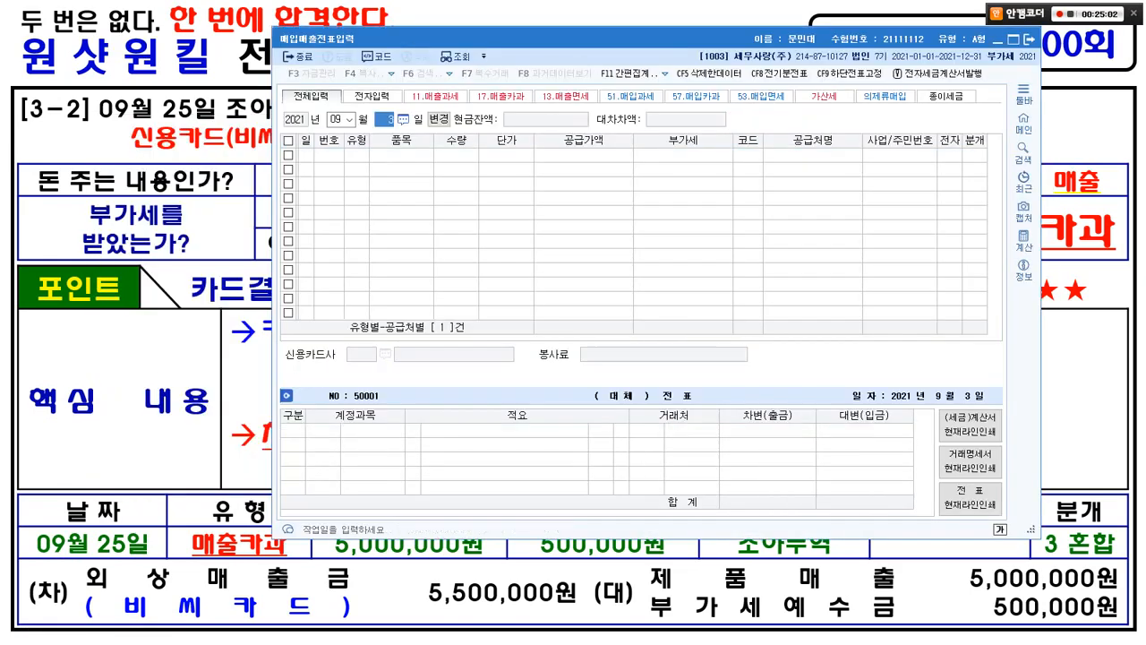
{"action": "type", "text": "25"}
{"action": "key", "text": "Return"}
{"action": "key", "text": "Return"}
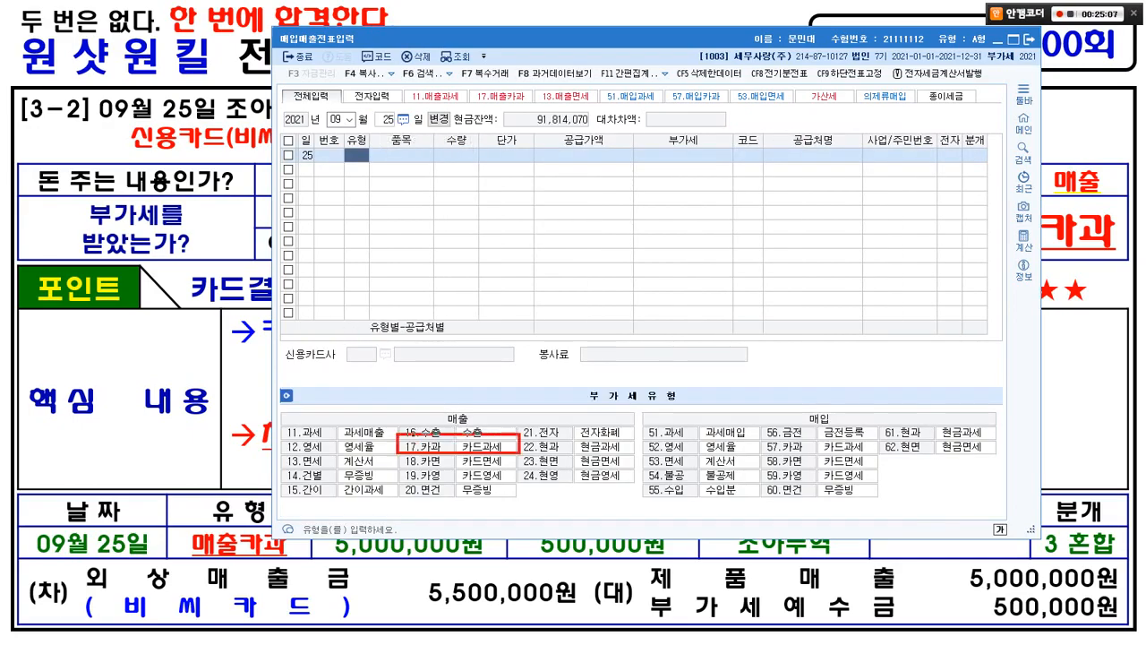
{"action": "type", "text": "17"}
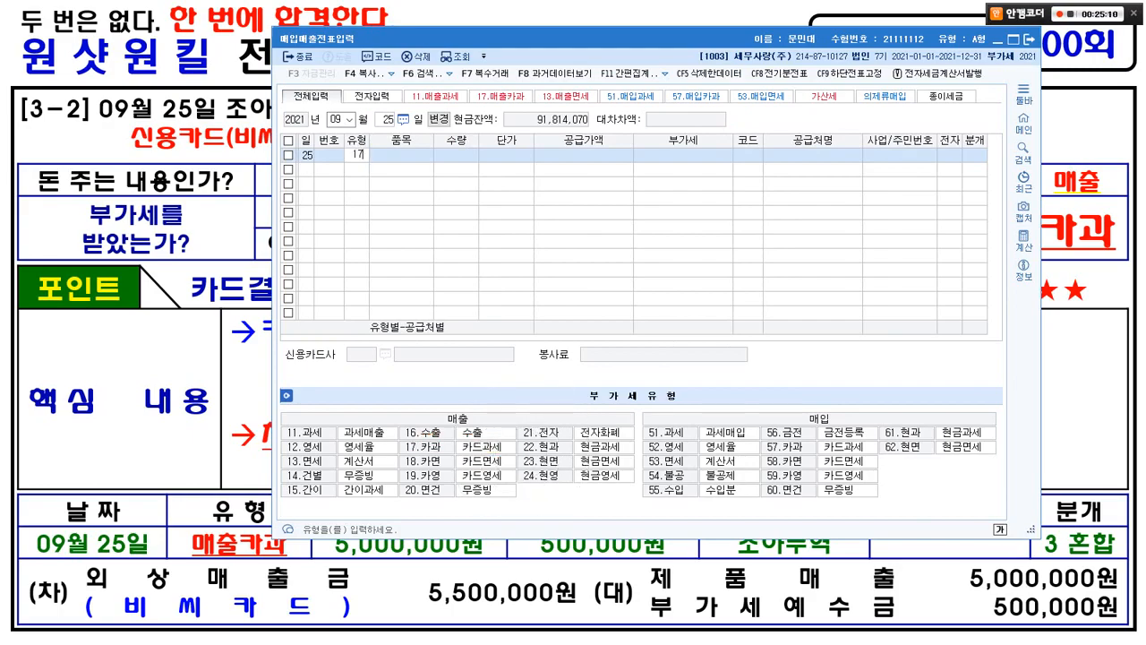
{"action": "key", "text": "Return"}
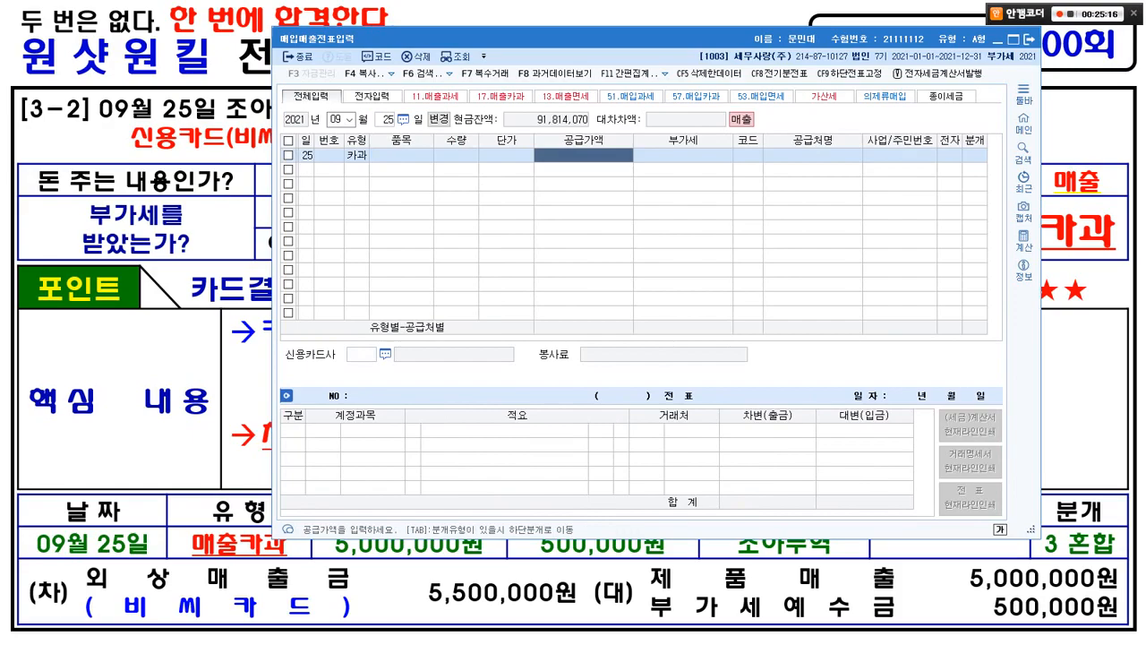
Enter the VAT-inclusive amount of 5,500,000 as the 공급가액 of the September 25 card sale
{"action": "left_click_drag", "start_coordinate": [529, 145], "coordinate": [749, 164]}
{"action": "type", "text": "55000000"}
{"action": "key", "text": "Return"}
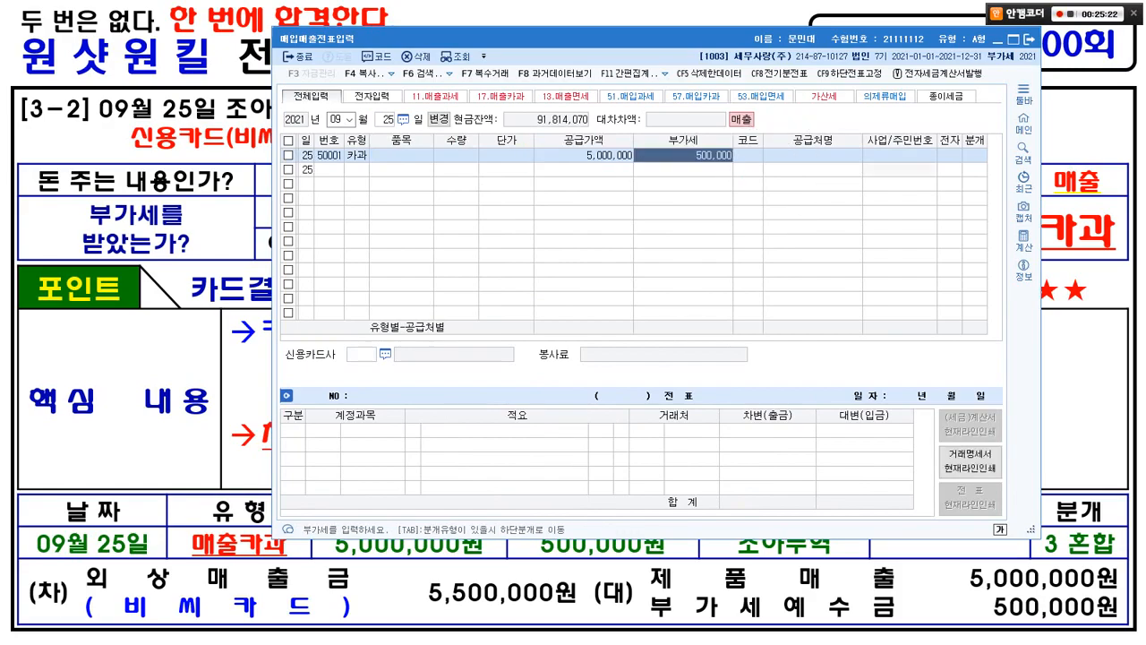
{"action": "key", "text": "Return"}
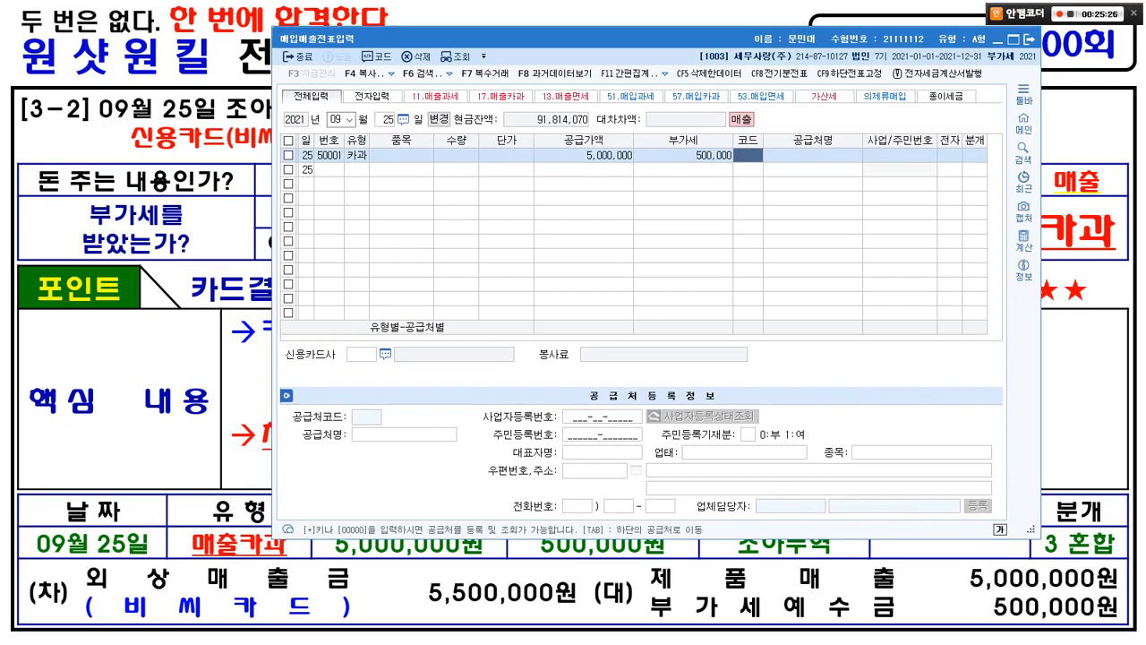
{"action": "key", "text": "Left"}
{"action": "key", "text": "Return"}
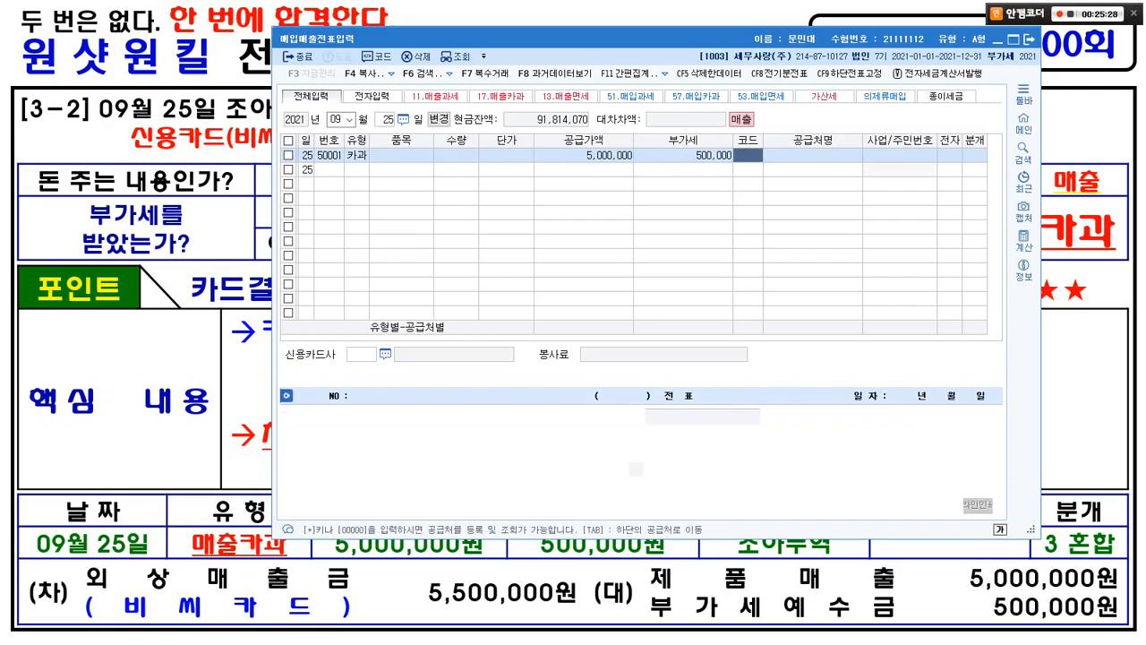
Check the buyer in the task 3-2 slide and set 조아무역 as the 공급처 of the card sale
{"action": "key", "text": "alt+Tab"}
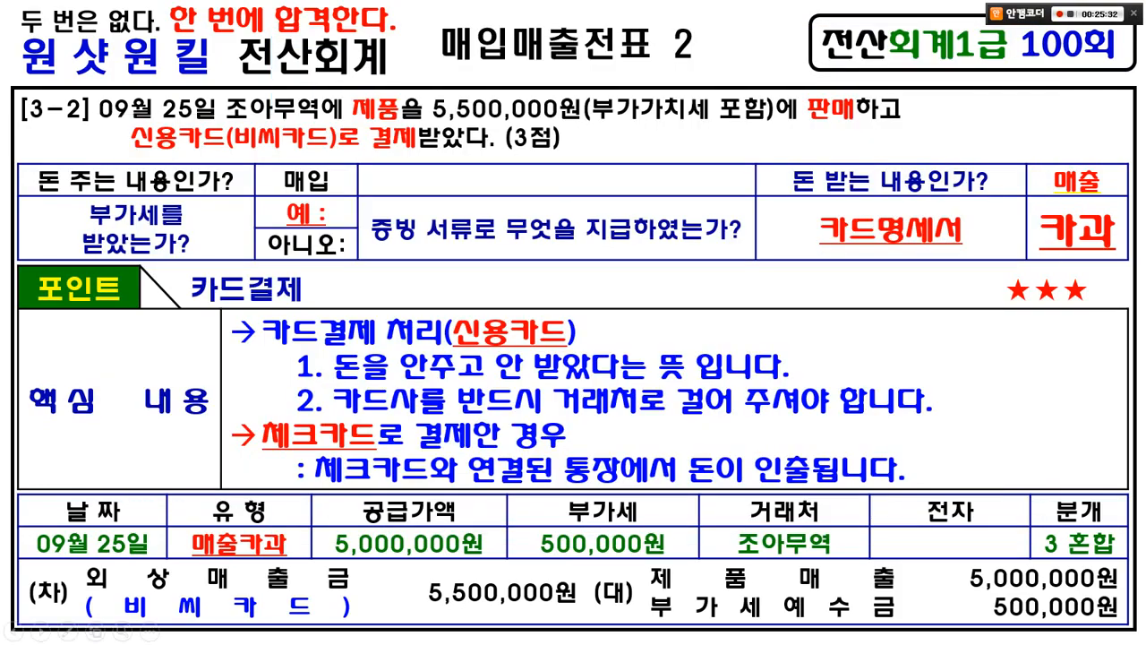
{"action": "key", "text": "alt+Tab"}
{"action": "type", "text": "조아"}
{"action": "key", "text": "Return"}
{"action": "key", "text": "Return"}
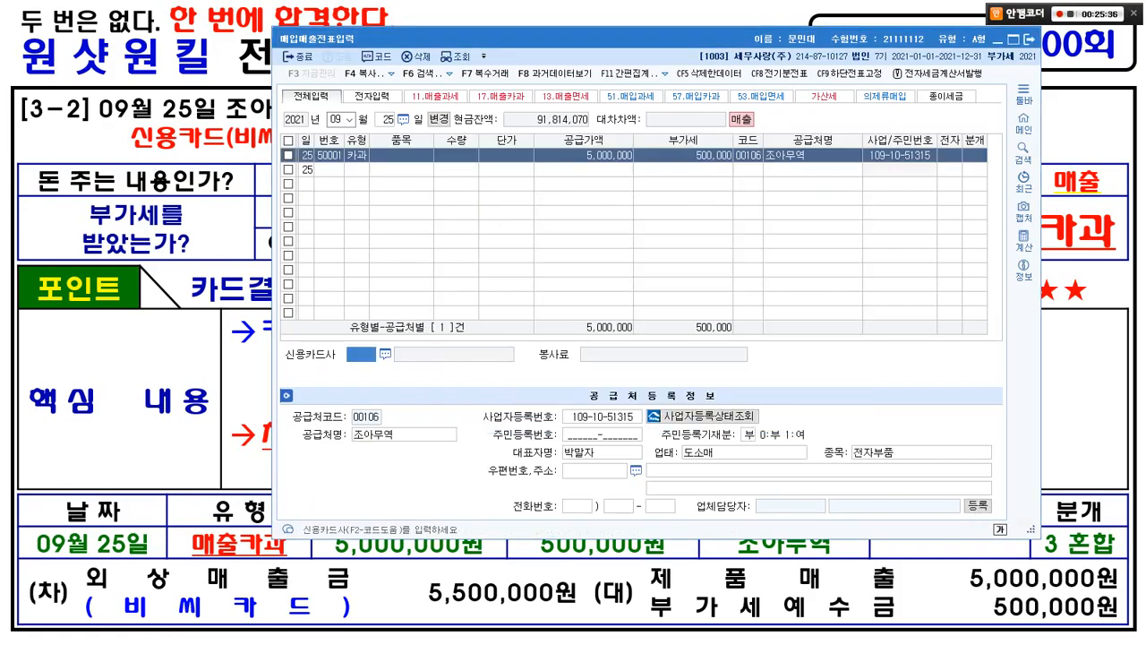
{"action": "left_click", "coordinate": [682, 155]}
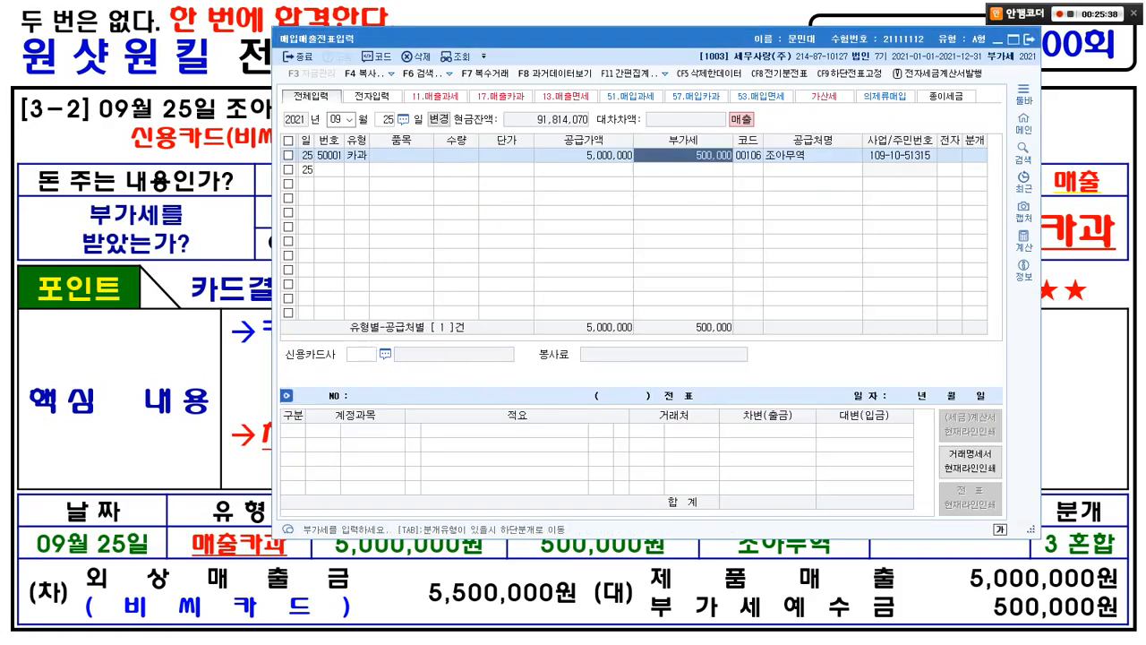
{"action": "key", "text": "Return"}
{"action": "key", "text": "Return"}
{"action": "key", "text": "Return"}
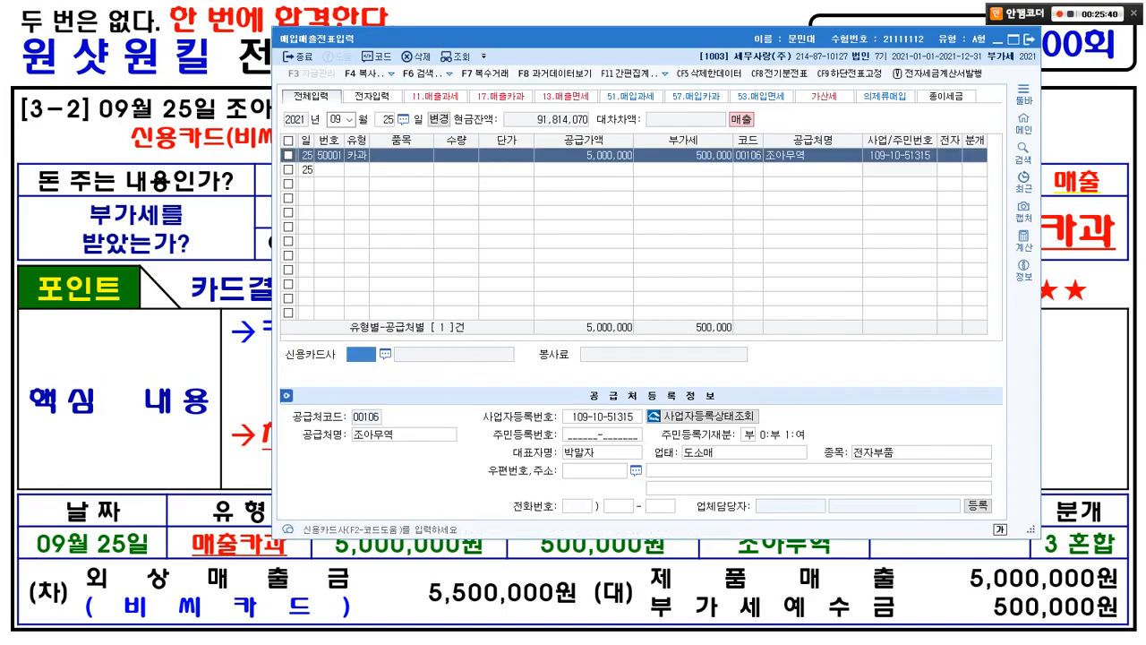
Choose 비씨카드 as the 신용카드사 and set the 분개 type to 3 혼합
{"action": "mouse_move", "coordinate": [408, 133]}
{"action": "left_mouse_down"}
{"action": "mouse_move", "coordinate": [760, 179]}
{"action": "mouse_move", "coordinate": [959, 185]}
{"action": "left_mouse_up"}
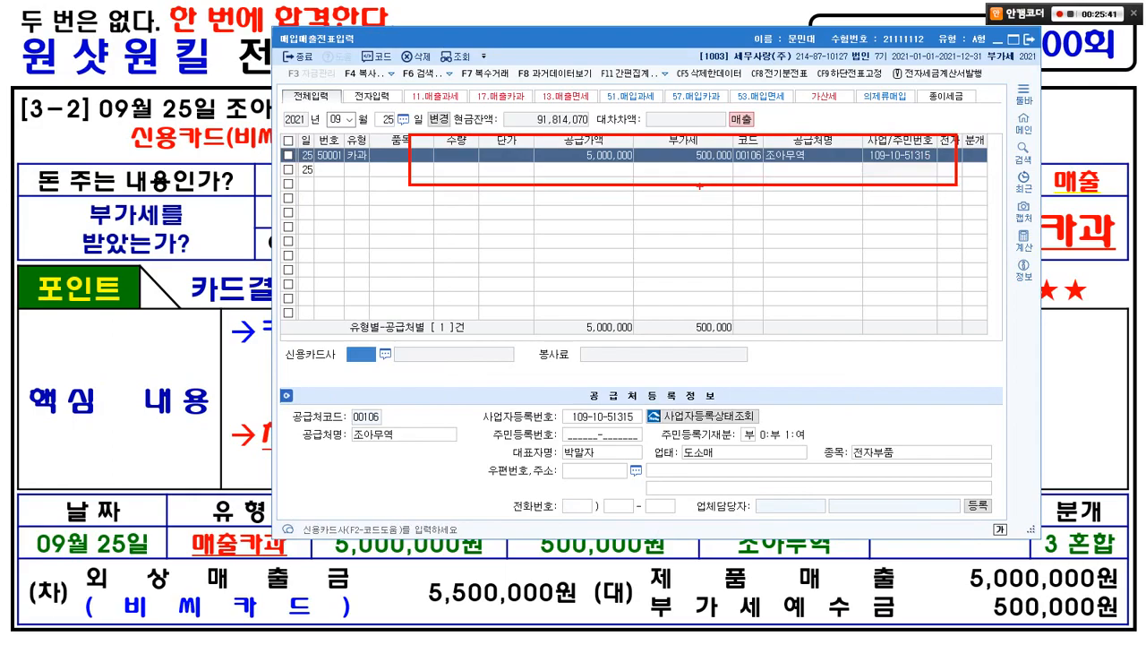
{"action": "mouse_move", "coordinate": [535, 126]}
{"action": "left_mouse_down"}
{"action": "mouse_move", "coordinate": [551, 146]}
{"action": "mouse_move", "coordinate": [584, 105]}
{"action": "left_mouse_up"}
{"action": "mouse_move", "coordinate": [465, 373]}
{"action": "left_mouse_down"}
{"action": "mouse_move", "coordinate": [300, 358]}
{"action": "mouse_move", "coordinate": [448, 294]}
{"action": "mouse_move", "coordinate": [477, 369]}
{"action": "left_mouse_up"}
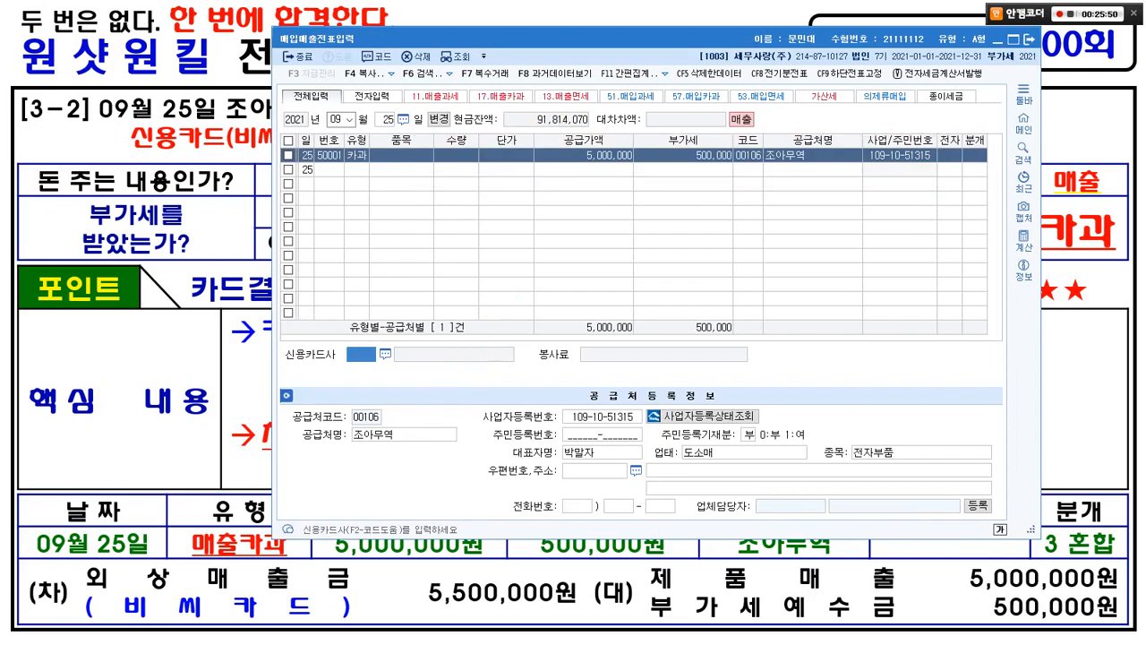
{"action": "key", "text": "F2"}
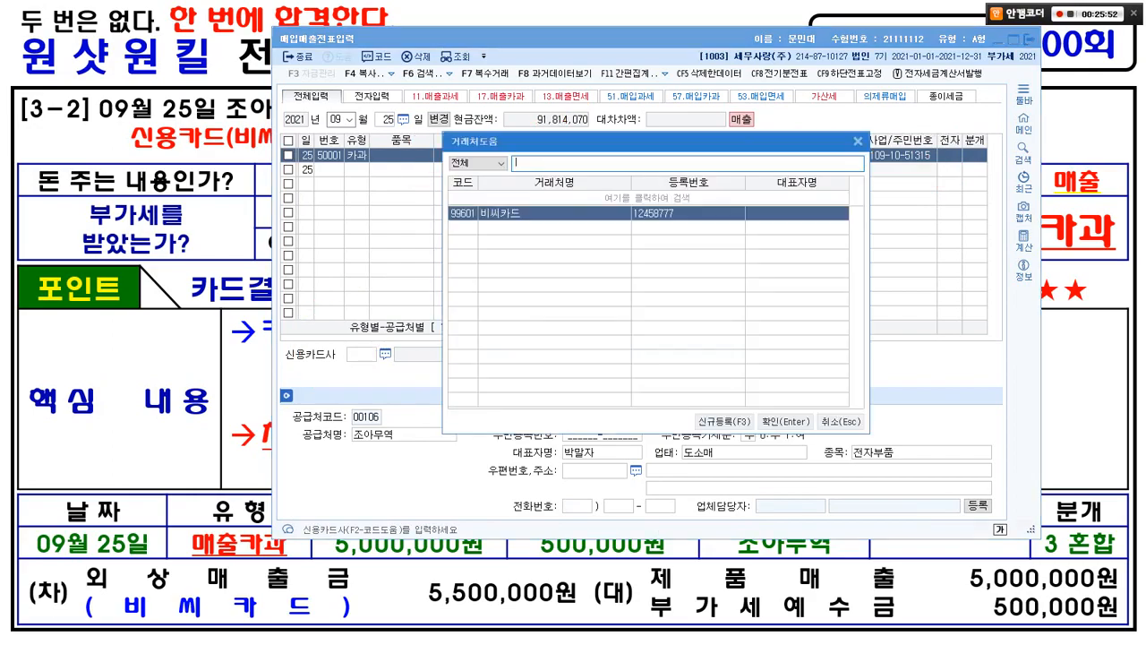
{"action": "key", "text": "Return"}
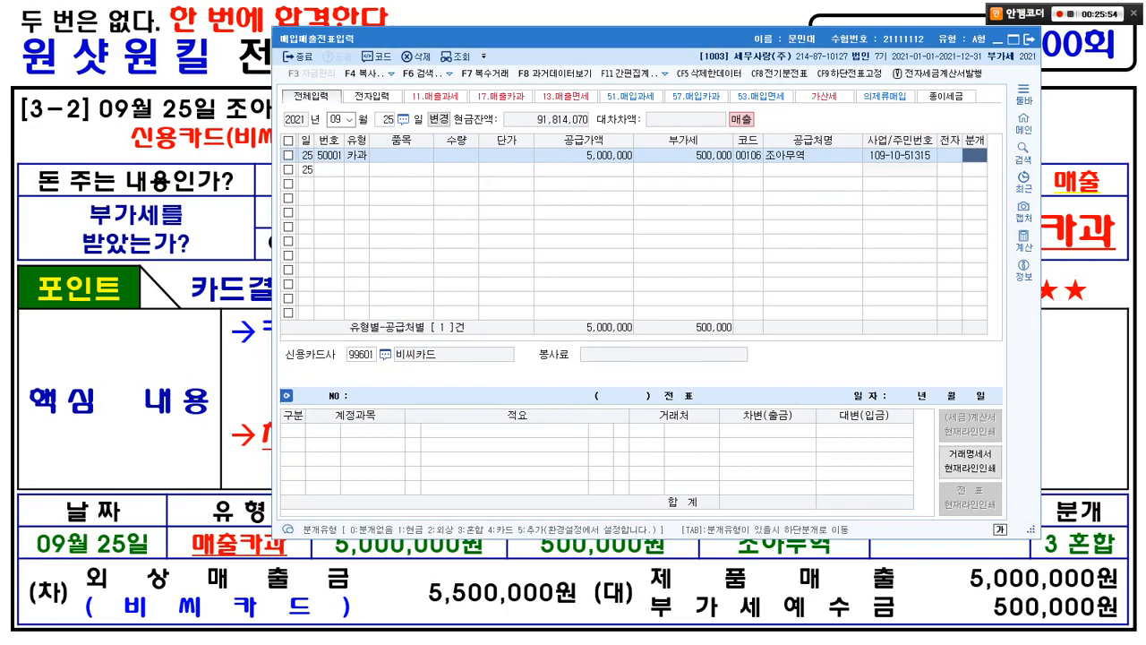
{"action": "type", "text": "3"}
{"action": "key", "text": "Return"}
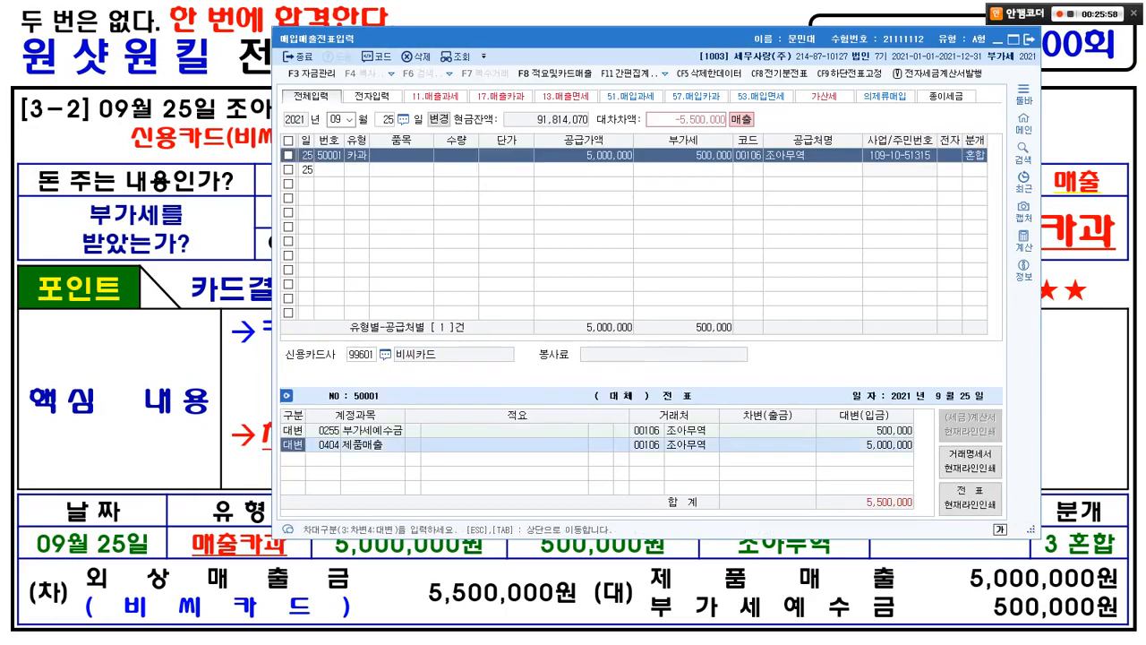
Keep the 제품매출 credit line and add a debit line for 외상매출금 (code 108) of 5,500,000
{"action": "key", "text": "Return"}
{"action": "key", "text": "Return"}
{"action": "key", "text": "Return"}
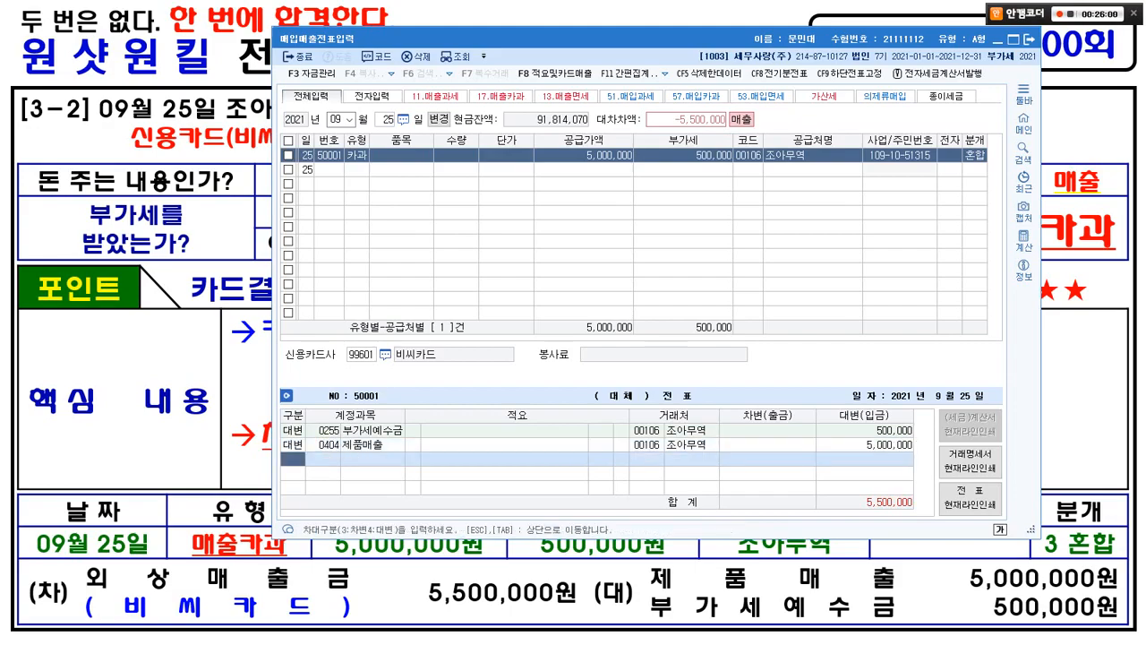
{"action": "type", "text": "3"}
{"action": "key", "text": "Return"}
{"action": "type", "text": "108"}
{"action": "key", "text": "Return"}
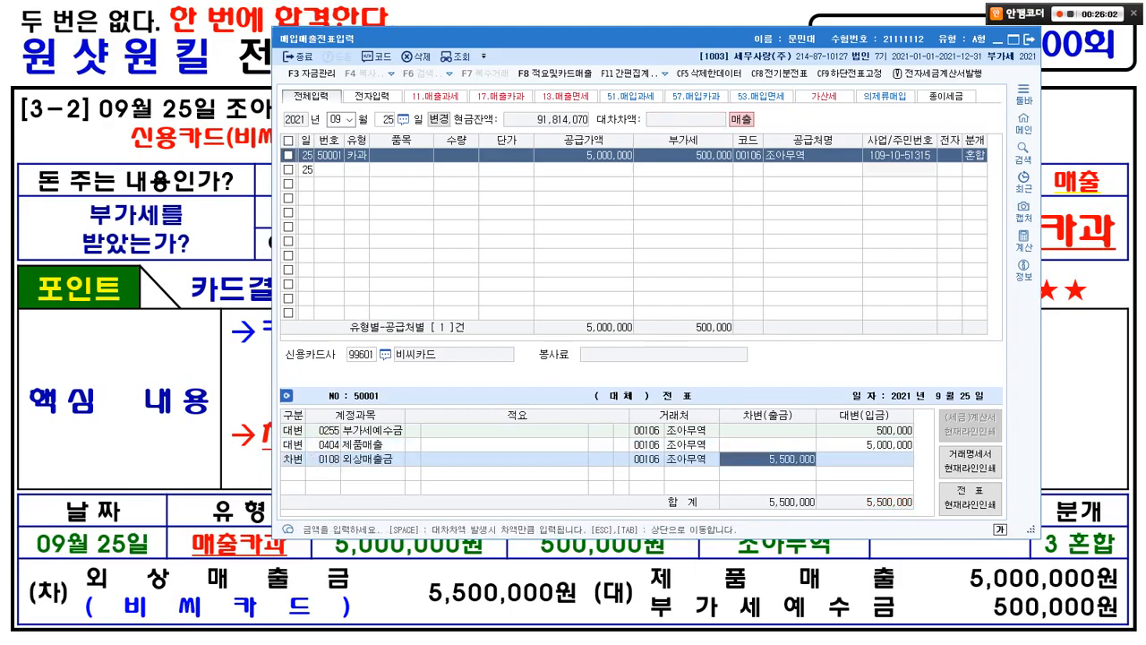
{"action": "key", "text": "Return"}
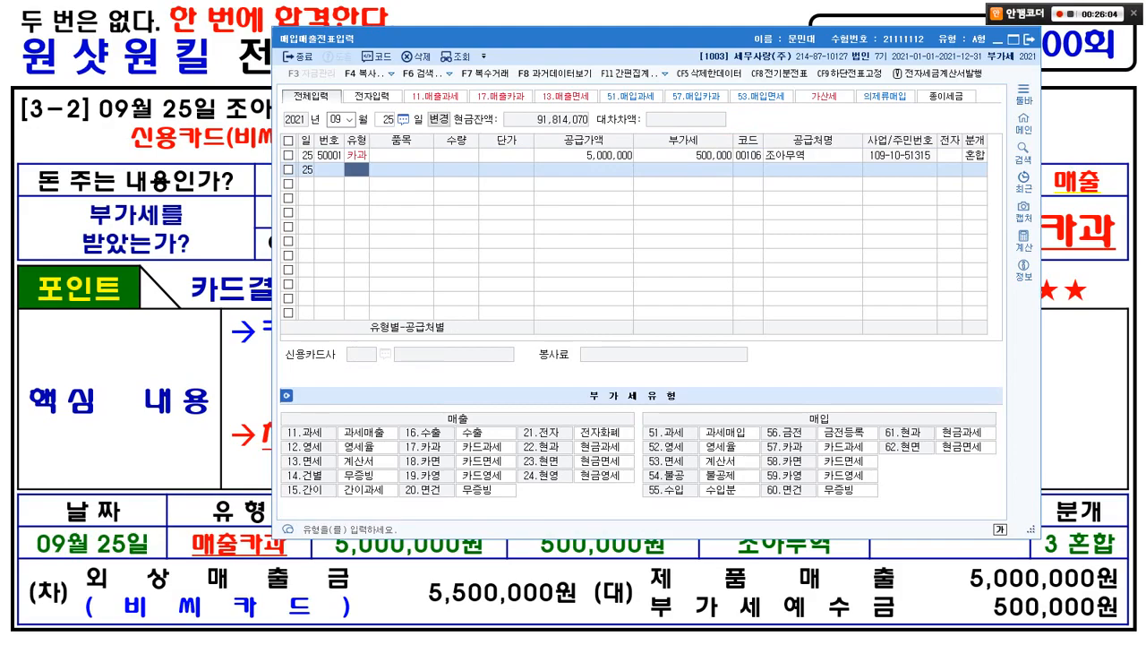
Reopen the 조아무역 voucher and change the 거래처 of its 외상매출금 line to 비씨카드
{"action": "left_click", "coordinate": [584, 155]}
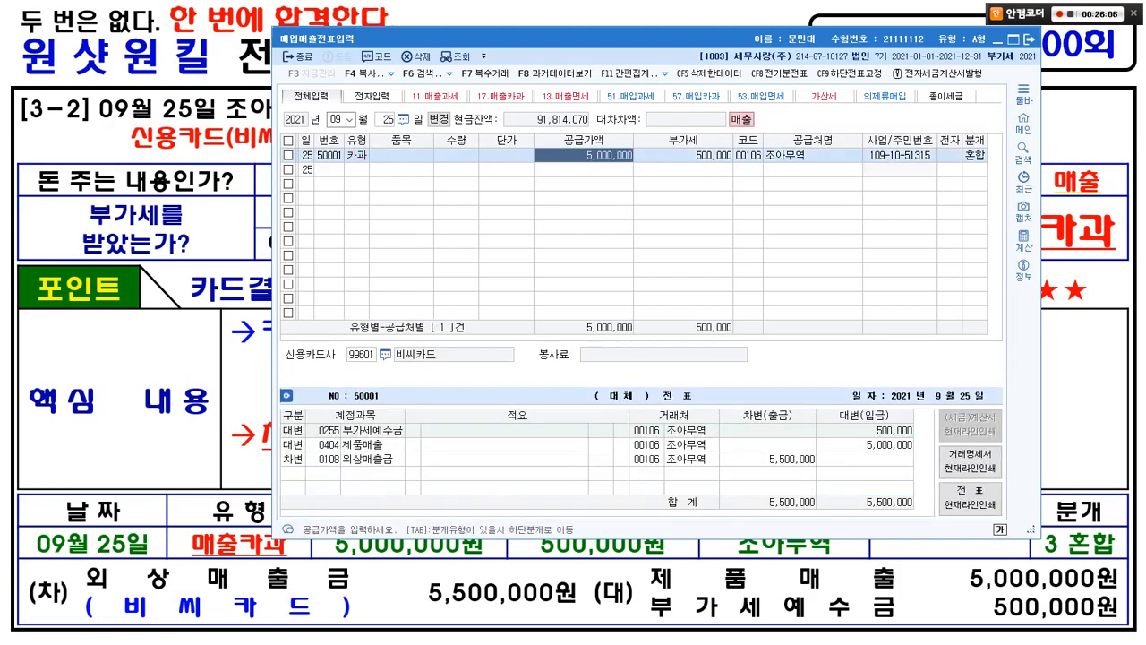
{"action": "mouse_move", "coordinate": [286, 450]}
{"action": "left_mouse_down"}
{"action": "mouse_move", "coordinate": [742, 481]}
{"action": "mouse_move", "coordinate": [700, 428]}
{"action": "mouse_move", "coordinate": [704, 473]}
{"action": "left_mouse_up"}
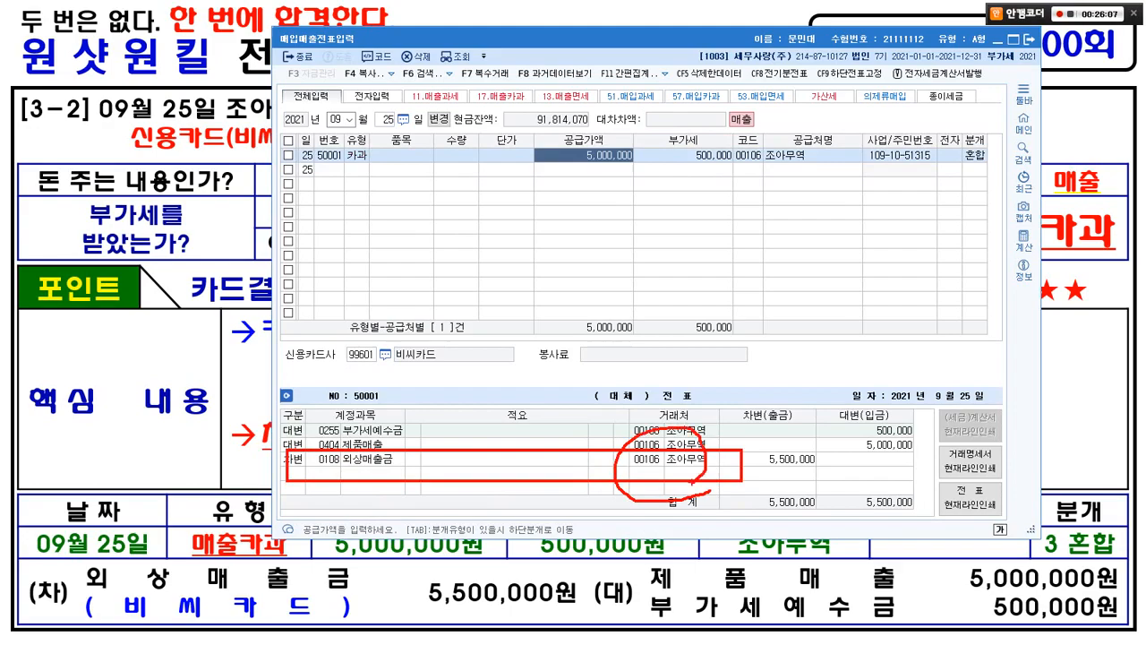
{"action": "key", "text": "Escape"}
{"action": "left_click", "coordinate": [647, 460]}
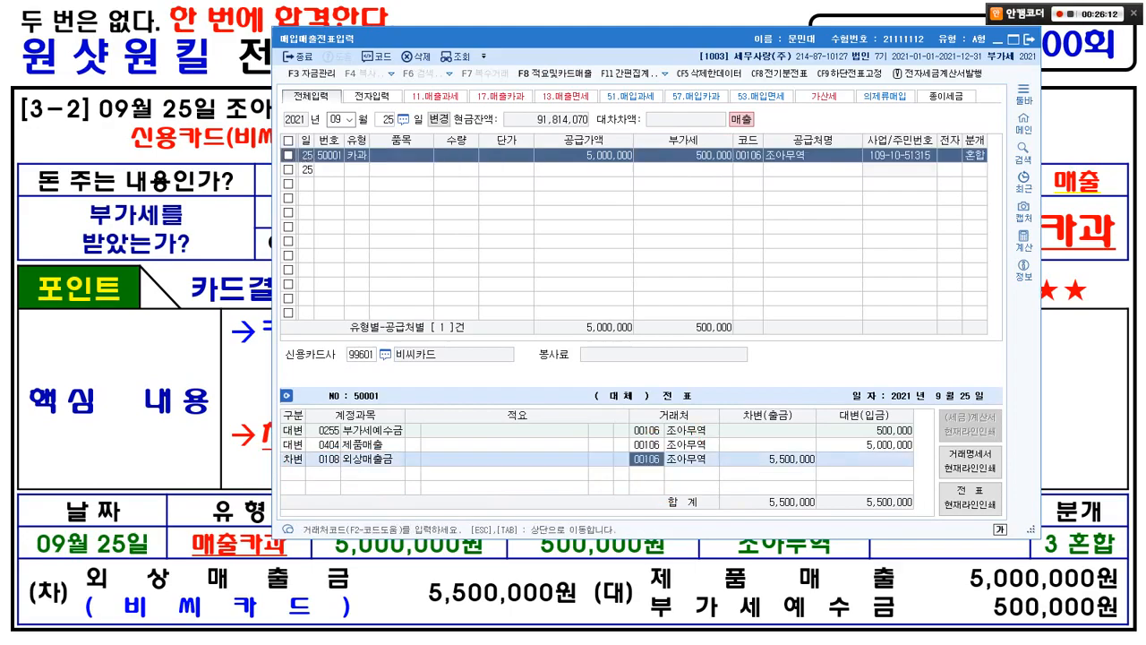
{"action": "type", "text": "비씨"}
{"action": "key", "text": "Return"}
{"action": "key", "text": "Return"}
{"action": "key", "text": "Return"}
{"action": "key", "text": "Return"}
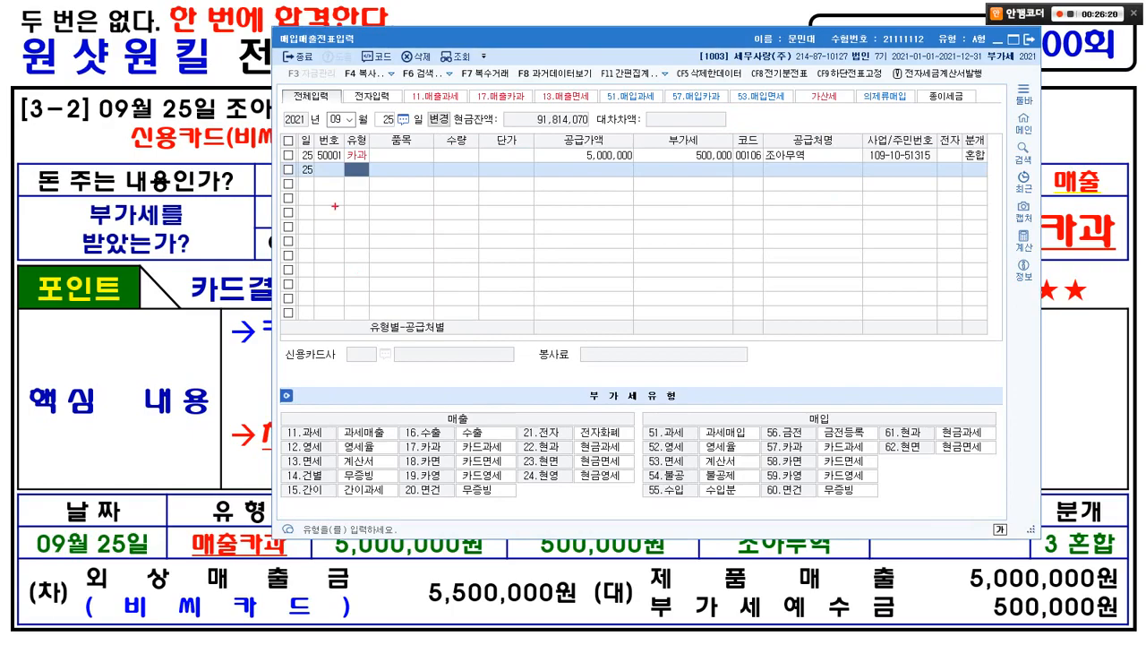
Reopen the saved September 25 voucher to check its type and journal lines
{"action": "mouse_move", "coordinate": [355, 190]}
{"action": "left_mouse_down"}
{"action": "mouse_move", "coordinate": [349, 157]}
{"action": "mouse_move", "coordinate": [367, 189]}
{"action": "left_mouse_up"}
{"action": "key", "text": "Escape"}
{"action": "left_click", "coordinate": [584, 156]}
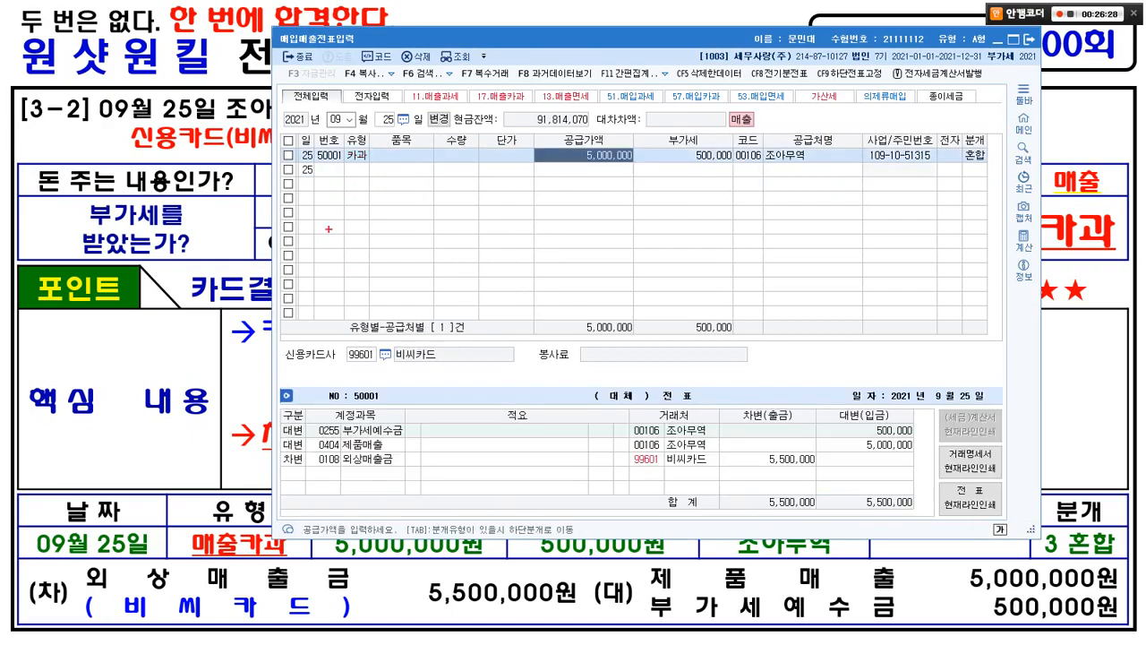
{"action": "mouse_move", "coordinate": [341, 159]}
{"action": "left_mouse_down"}
{"action": "mouse_move", "coordinate": [415, 180]}
{"action": "mouse_move", "coordinate": [394, 212]}
{"action": "left_mouse_up"}
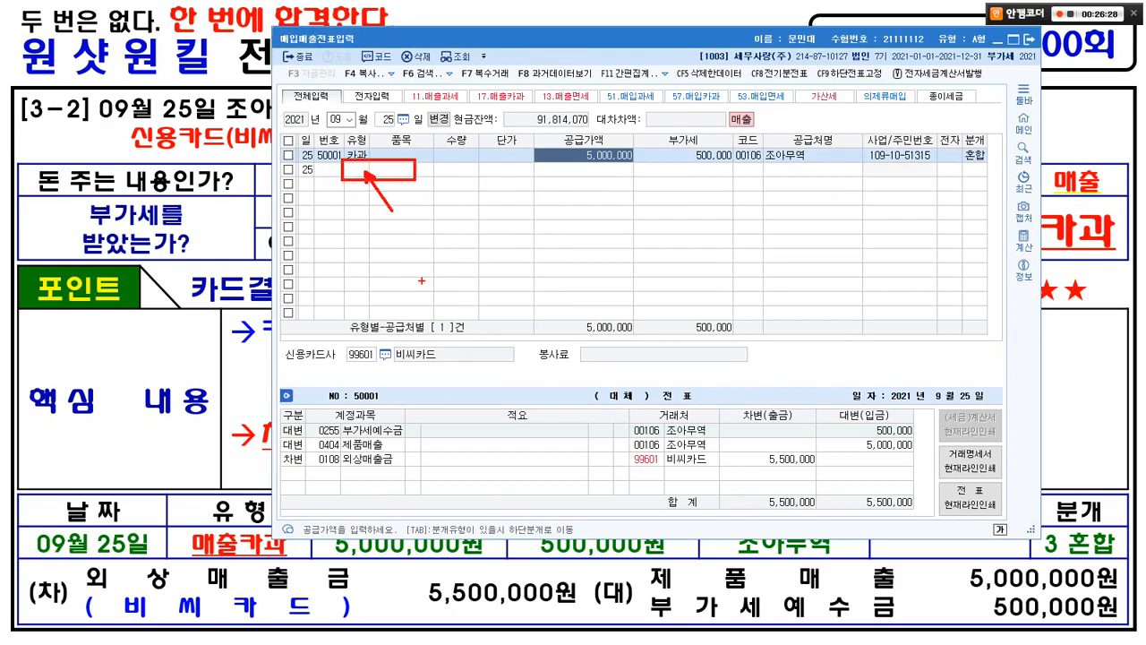
Return from the September 25 voucher to the exam slides and advance to task 3-3
{"action": "key", "text": "Escape"}
{"action": "key", "text": "alt+Tab"}
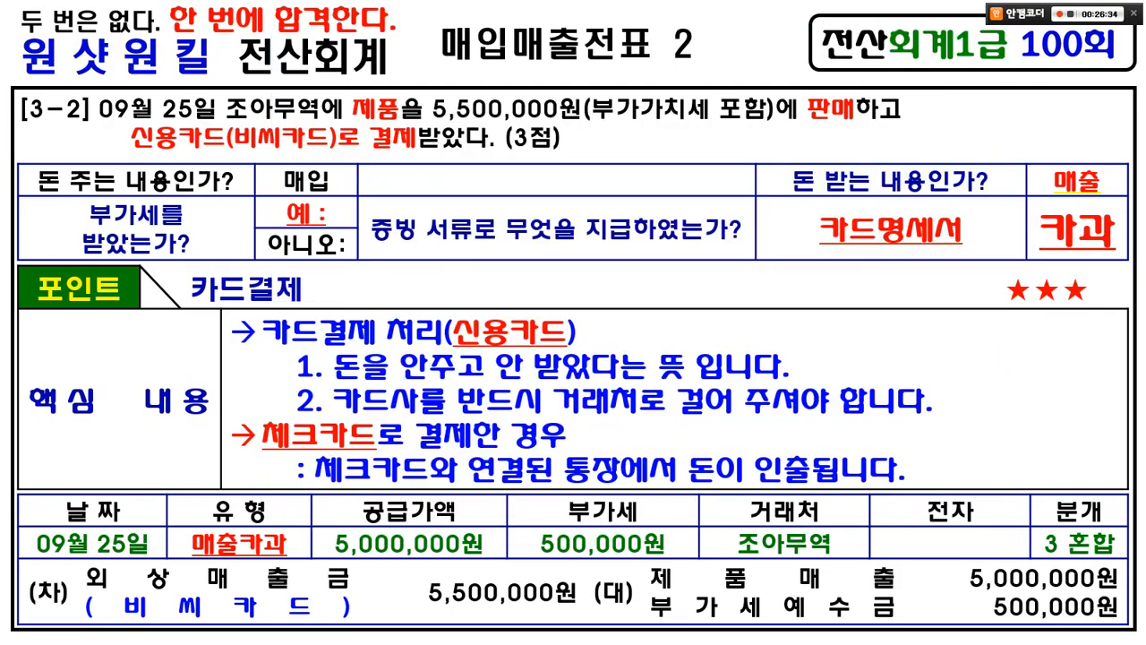
{"action": "key", "text": "Right"}
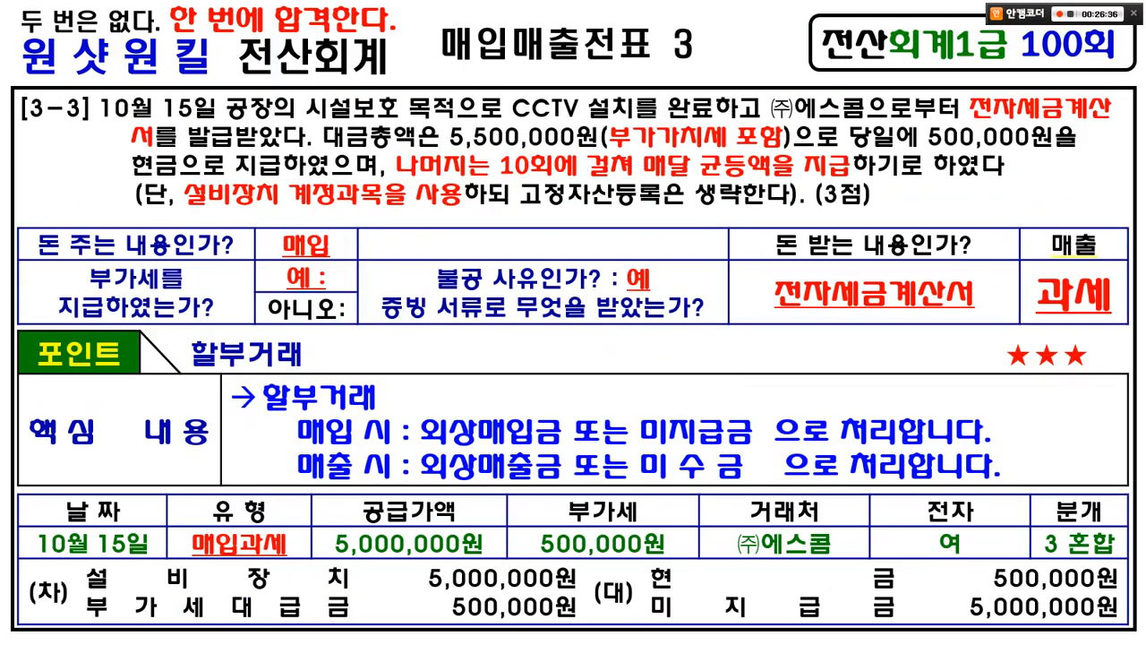
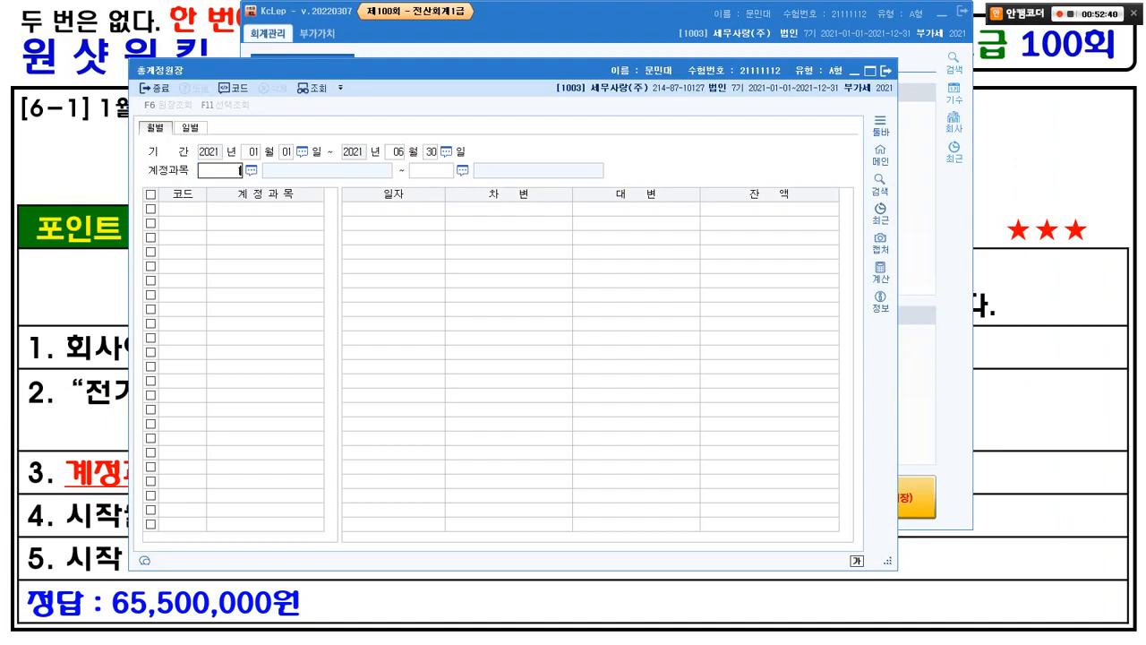
Query account 101 현금 in the 총계정원장 for January 1 to June 30, 2021
{"action": "key", "text": "Return"}
{"action": "type", "text": "101"}
{"action": "key", "text": "Return"}
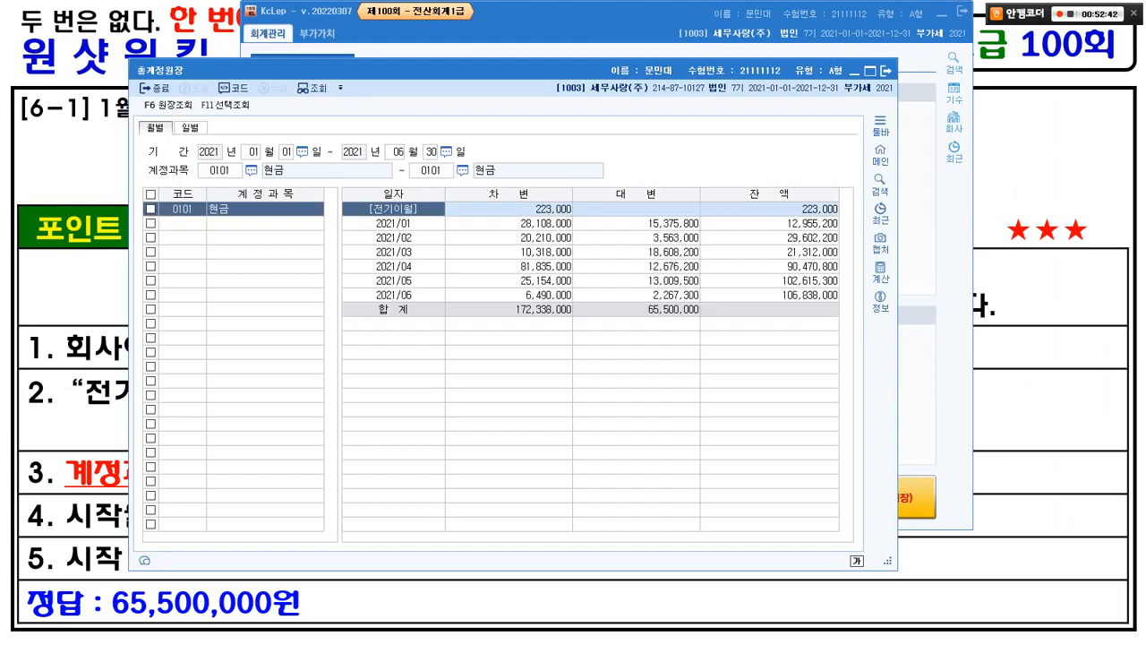
{"action": "left_click_drag", "start_coordinate": [501, 70], "coordinate": [607, 25]}
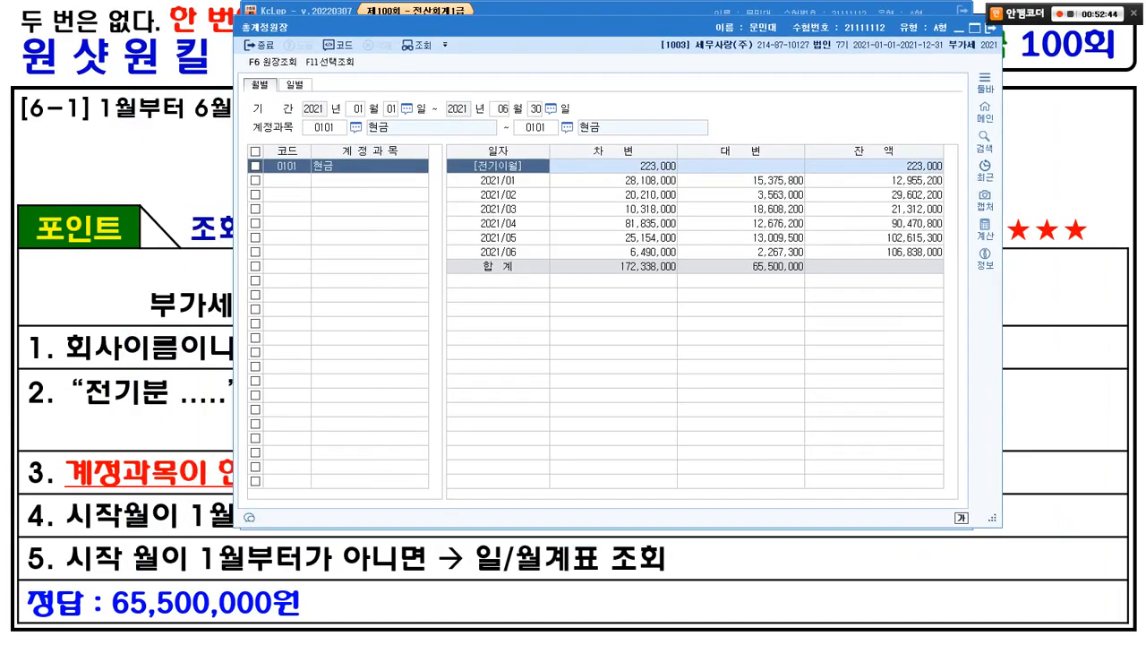
Review task 6-1 on the slide, marking 현금지급액 and sketching a T-account to identify its side
{"action": "key", "text": "alt+Tab"}
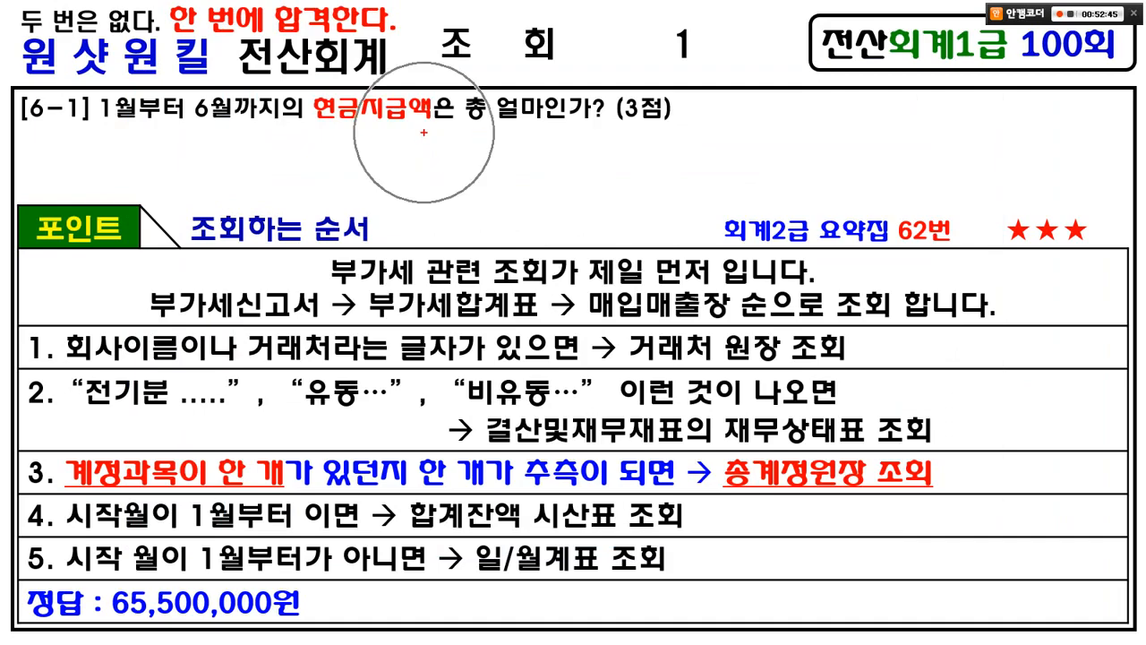
{"action": "mouse_move", "coordinate": [424, 133]}
{"action": "left_mouse_down"}
{"action": "mouse_move", "coordinate": [374, 140]}
{"action": "mouse_move", "coordinate": [433, 136]}
{"action": "left_mouse_up"}
{"action": "mouse_move", "coordinate": [618, 165]}
{"action": "left_mouse_down"}
{"action": "mouse_move", "coordinate": [528, 152]}
{"action": "mouse_move", "coordinate": [667, 121]}
{"action": "mouse_move", "coordinate": [632, 163]}
{"action": "left_mouse_up"}
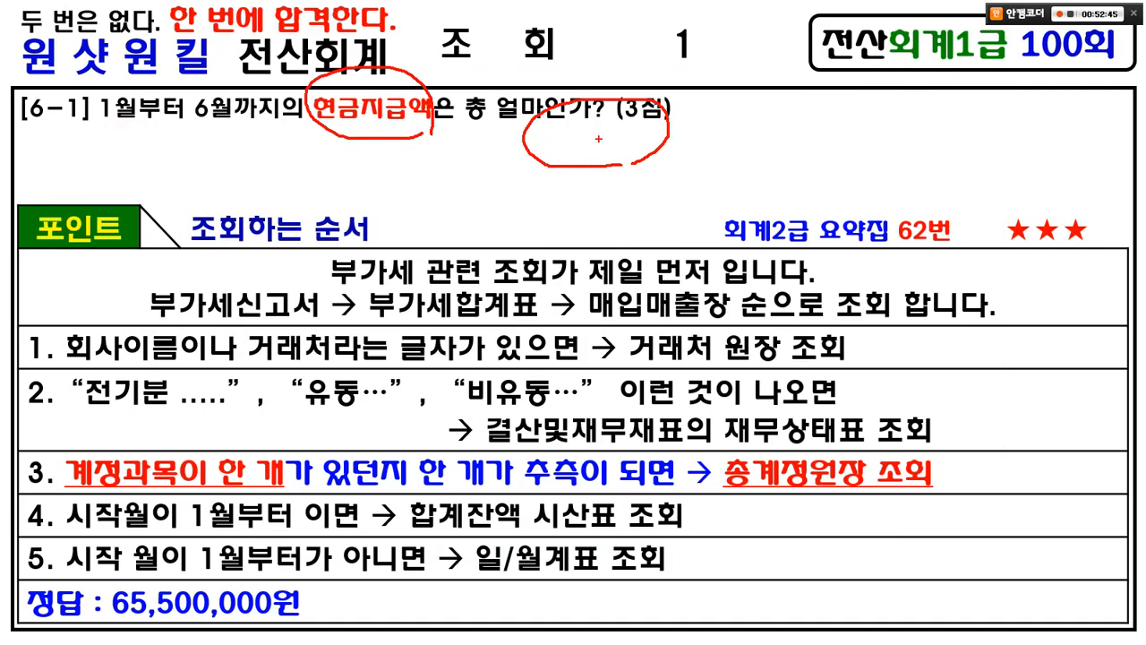
{"action": "left_click_drag", "start_coordinate": [447, 195], "coordinate": [864, 191]}
{"action": "left_click_drag", "start_coordinate": [678, 191], "coordinate": [671, 296]}
{"action": "left_click_drag", "start_coordinate": [586, 314], "coordinate": [476, 308]}
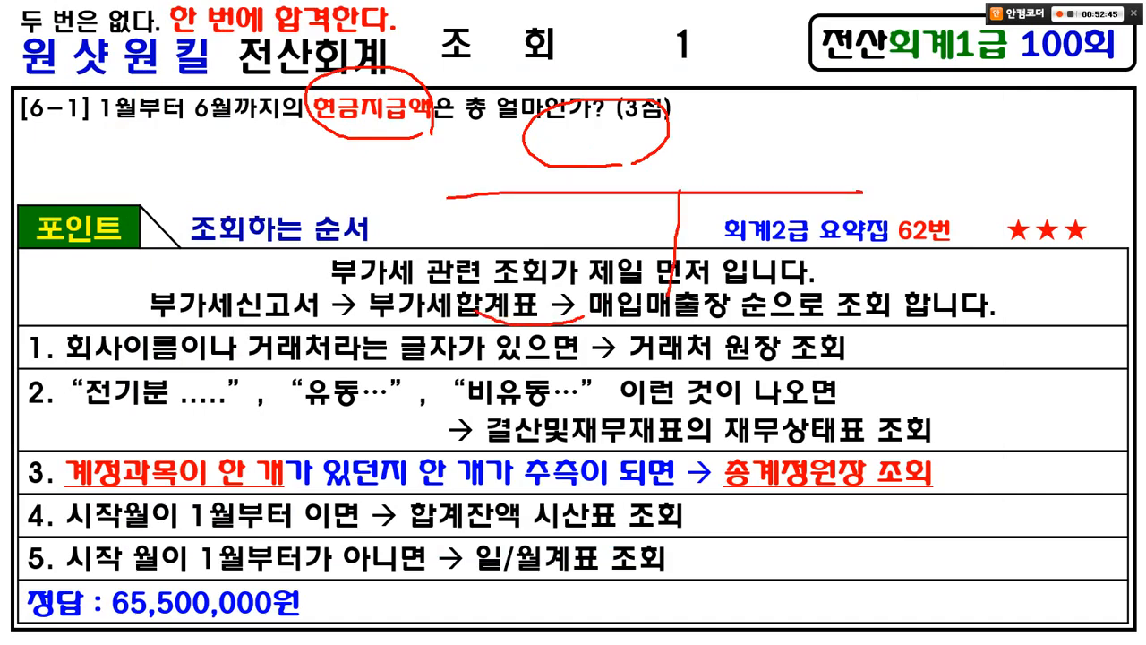
{"action": "left_click_drag", "start_coordinate": [519, 219], "coordinate": [537, 305]}
{"action": "mouse_move", "coordinate": [884, 321]}
{"action": "left_mouse_down"}
{"action": "mouse_move", "coordinate": [833, 335]}
{"action": "mouse_move", "coordinate": [876, 285]}
{"action": "mouse_move", "coordinate": [856, 300]}
{"action": "left_mouse_up"}
{"action": "left_click_drag", "start_coordinate": [821, 222], "coordinate": [885, 170]}
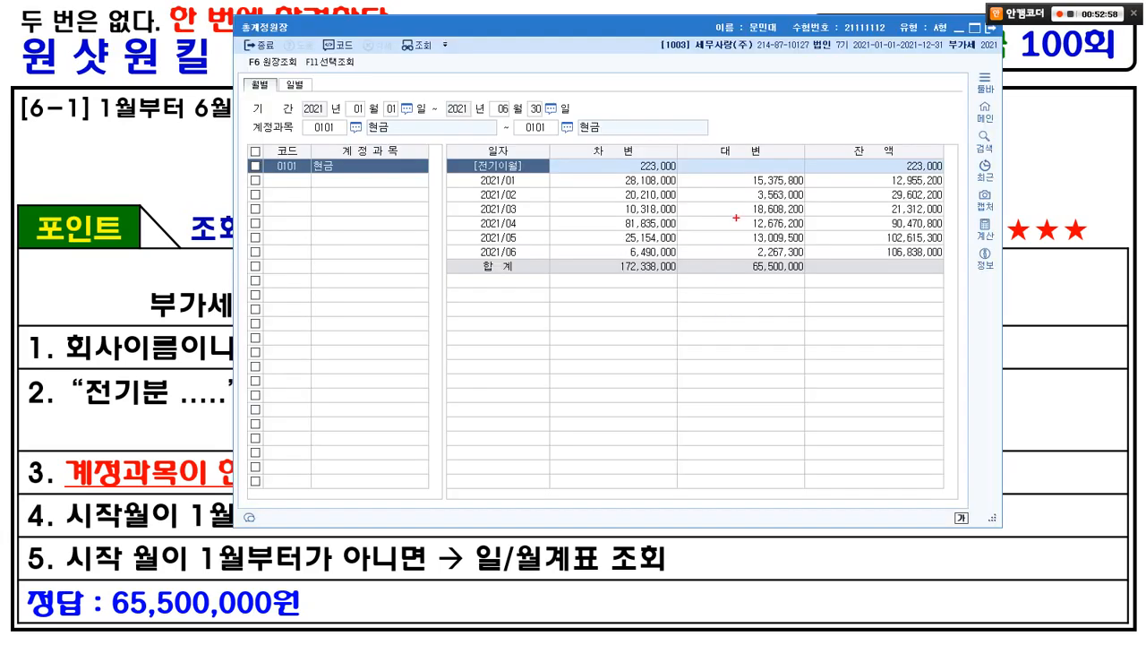
Examine the January to June 차변 and 대변 amounts and totals of 현금, marking the 전기이월 row separately
{"action": "mouse_move", "coordinate": [723, 171]}
{"action": "left_mouse_down"}
{"action": "mouse_move", "coordinate": [799, 203]}
{"action": "mouse_move", "coordinate": [815, 260]}
{"action": "left_mouse_up"}
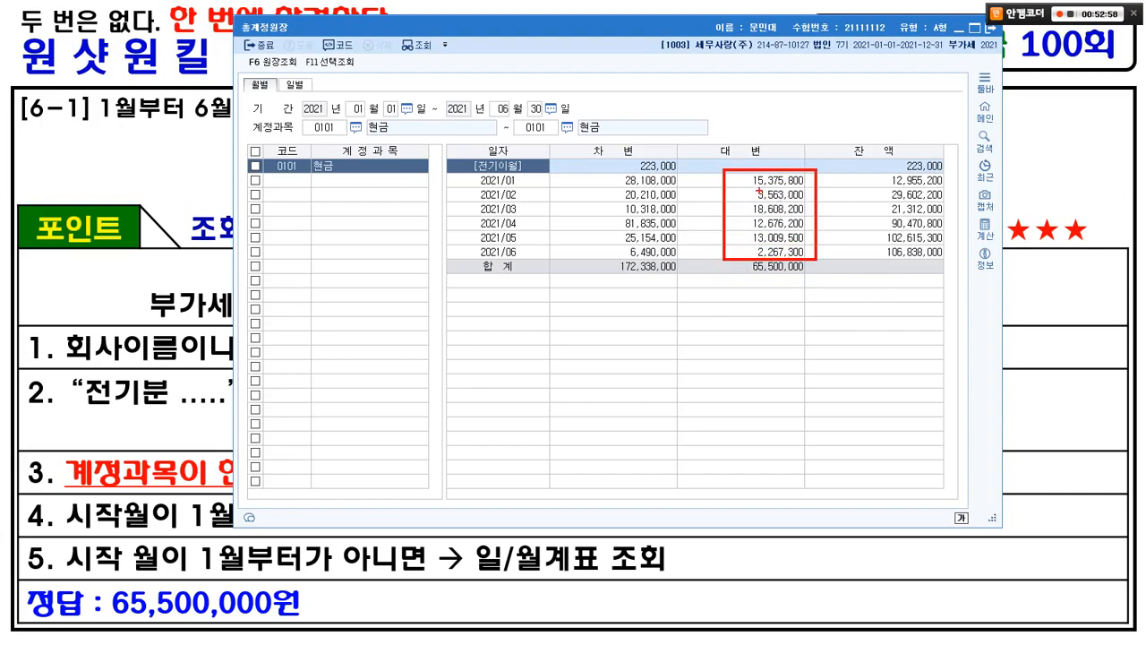
{"action": "left_click_drag", "start_coordinate": [743, 160], "coordinate": [763, 133]}
{"action": "mouse_move", "coordinate": [795, 282]}
{"action": "left_mouse_down"}
{"action": "mouse_move", "coordinate": [753, 288]}
{"action": "mouse_move", "coordinate": [804, 239]}
{"action": "mouse_move", "coordinate": [811, 281]}
{"action": "left_mouse_up"}
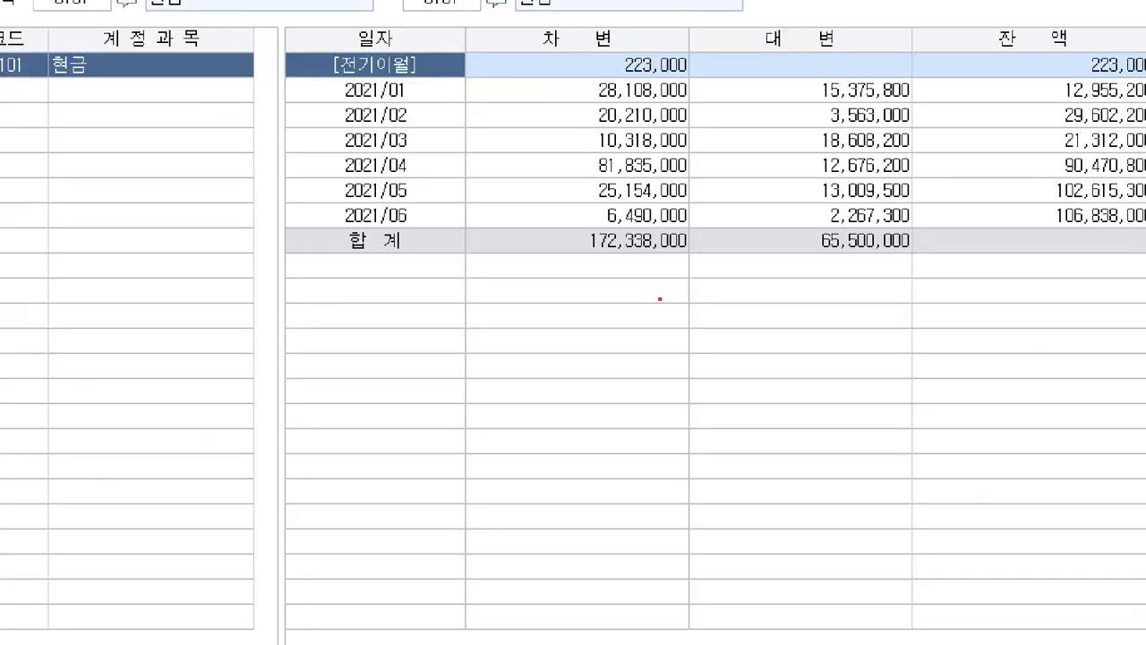
{"action": "left_click_drag", "start_coordinate": [570, 224], "coordinate": [706, 268]}
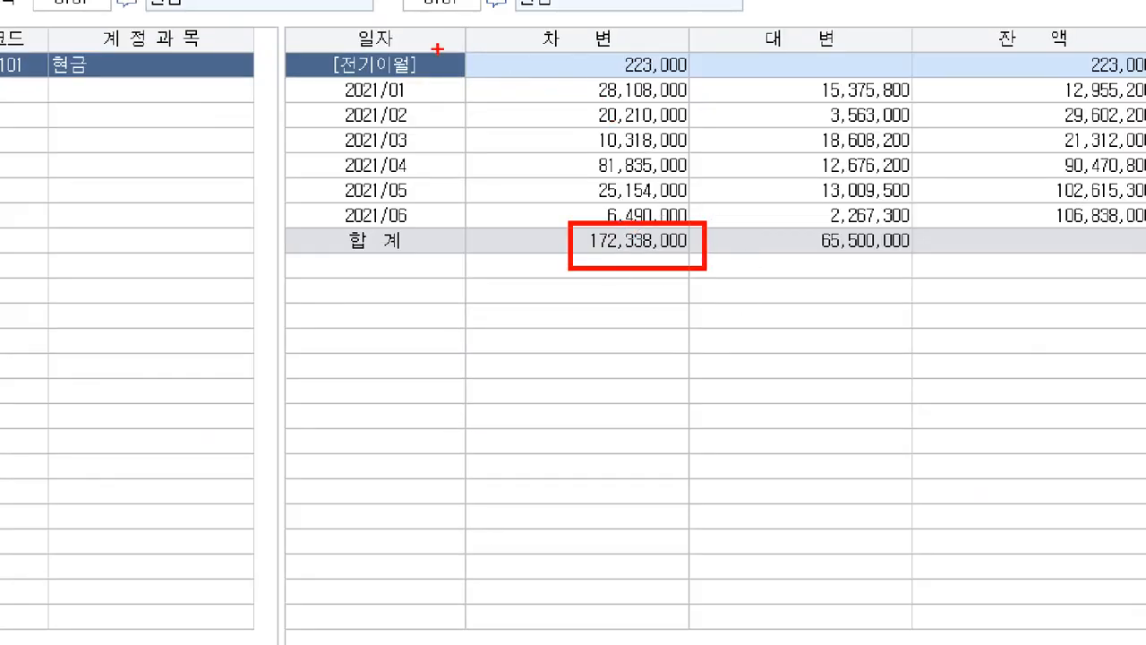
{"action": "left_click_drag", "start_coordinate": [437, 47], "coordinate": [707, 71]}
{"action": "mouse_move", "coordinate": [672, 37]}
{"action": "left_mouse_down"}
{"action": "mouse_move", "coordinate": [594, 57]}
{"action": "mouse_move", "coordinate": [626, 58]}
{"action": "left_mouse_up"}
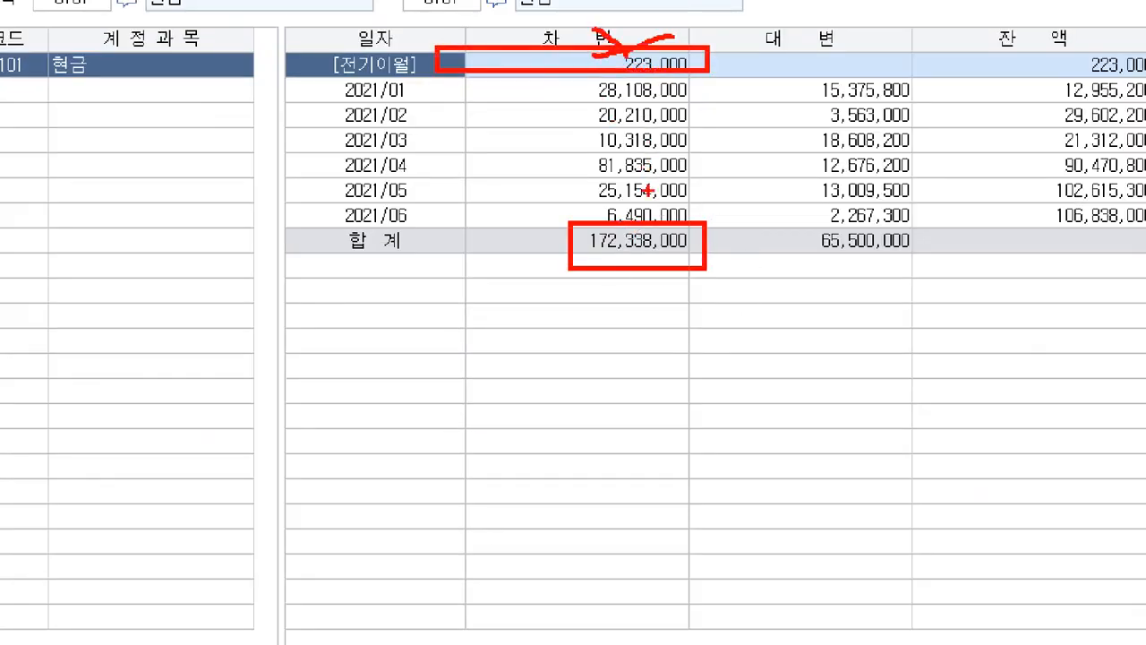
{"action": "mouse_move", "coordinate": [656, 212]}
{"action": "left_mouse_down"}
{"action": "mouse_move", "coordinate": [638, 215]}
{"action": "mouse_move", "coordinate": [580, 104]}
{"action": "mouse_move", "coordinate": [651, 166]}
{"action": "left_mouse_up"}
{"action": "left_click_drag", "start_coordinate": [761, 49], "coordinate": [902, 71]}
{"action": "left_click_drag", "start_coordinate": [743, 61], "coordinate": [414, 62]}
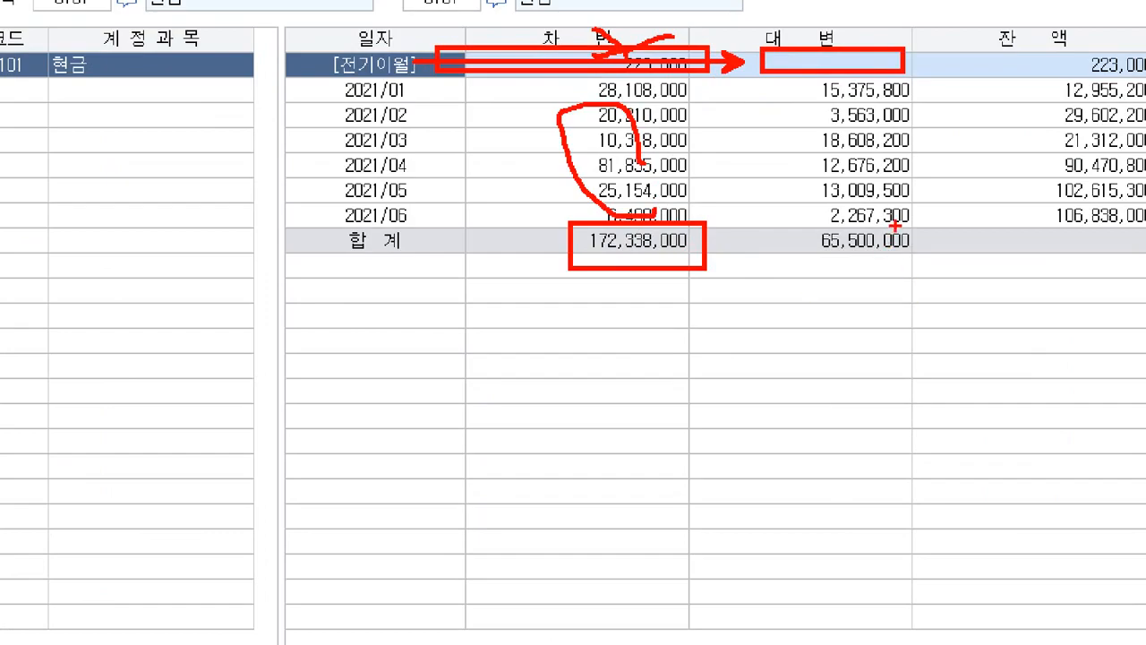
{"action": "mouse_move", "coordinate": [895, 226]}
{"action": "left_mouse_down"}
{"action": "mouse_move", "coordinate": [822, 213]}
{"action": "mouse_move", "coordinate": [788, 112]}
{"action": "mouse_move", "coordinate": [861, 77]}
{"action": "mouse_move", "coordinate": [906, 152]}
{"action": "mouse_move", "coordinate": [874, 208]}
{"action": "left_mouse_up"}
{"action": "left_click_drag", "start_coordinate": [779, 222], "coordinate": [957, 269]}
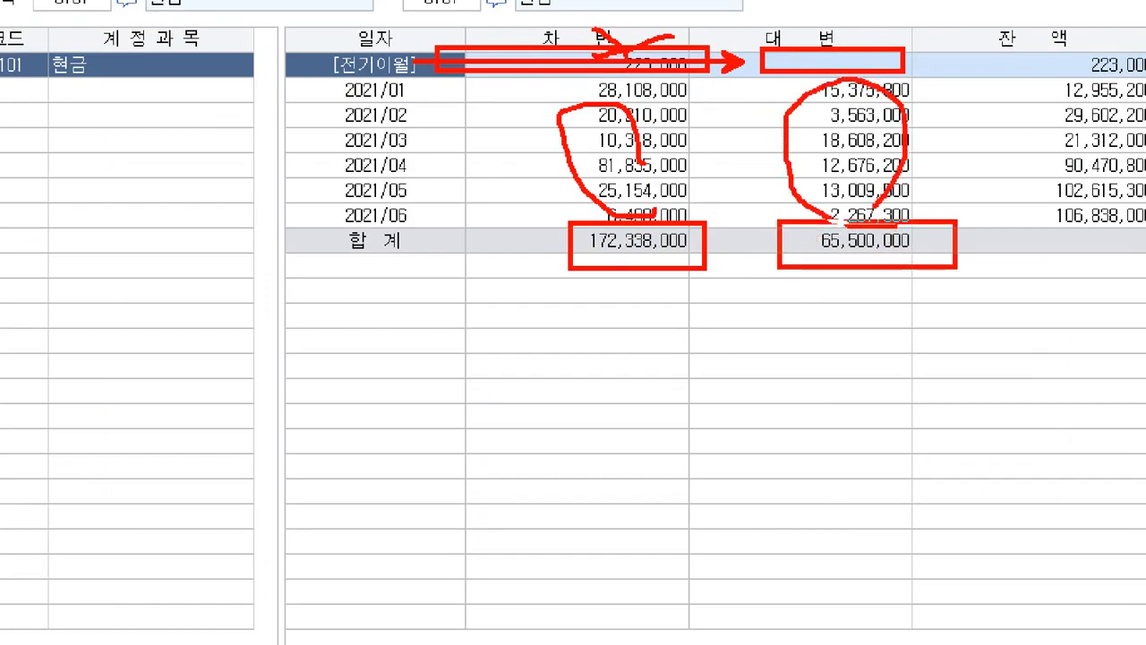
{"action": "key", "text": "Escape"}
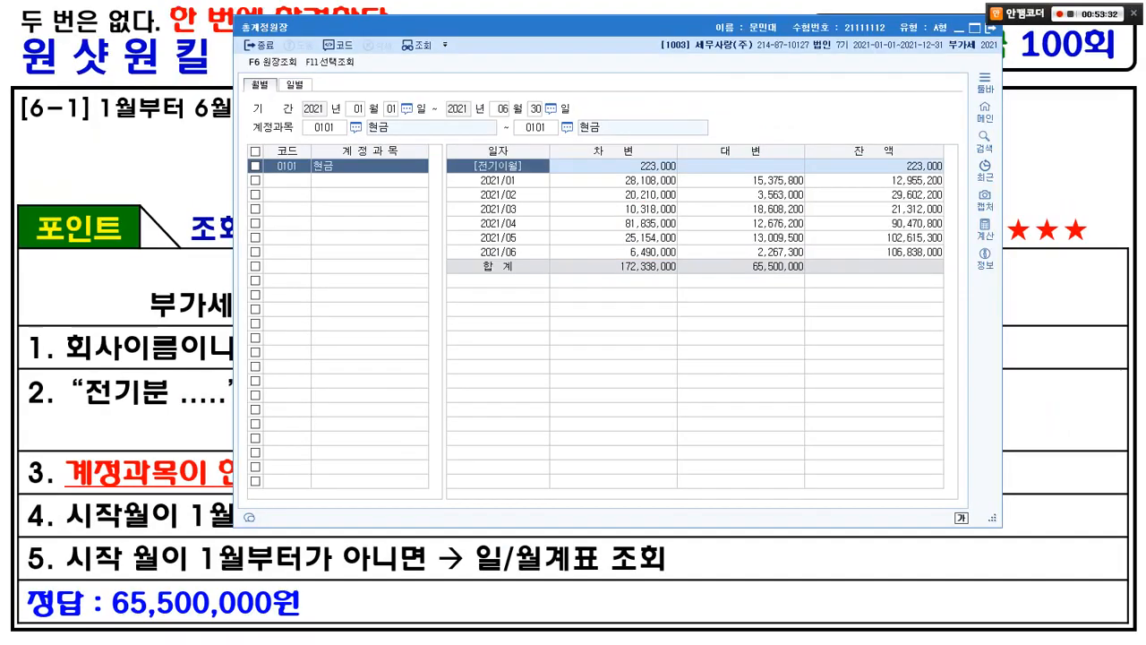
Close the 총계정원장 and record 65,500,000원 as 실무시험답안 [1] in the 이론문제 답안작성 form
{"action": "left_click_drag", "start_coordinate": [537, 27], "coordinate": [450, 51]}
{"action": "left_click", "coordinate": [904, 51]}
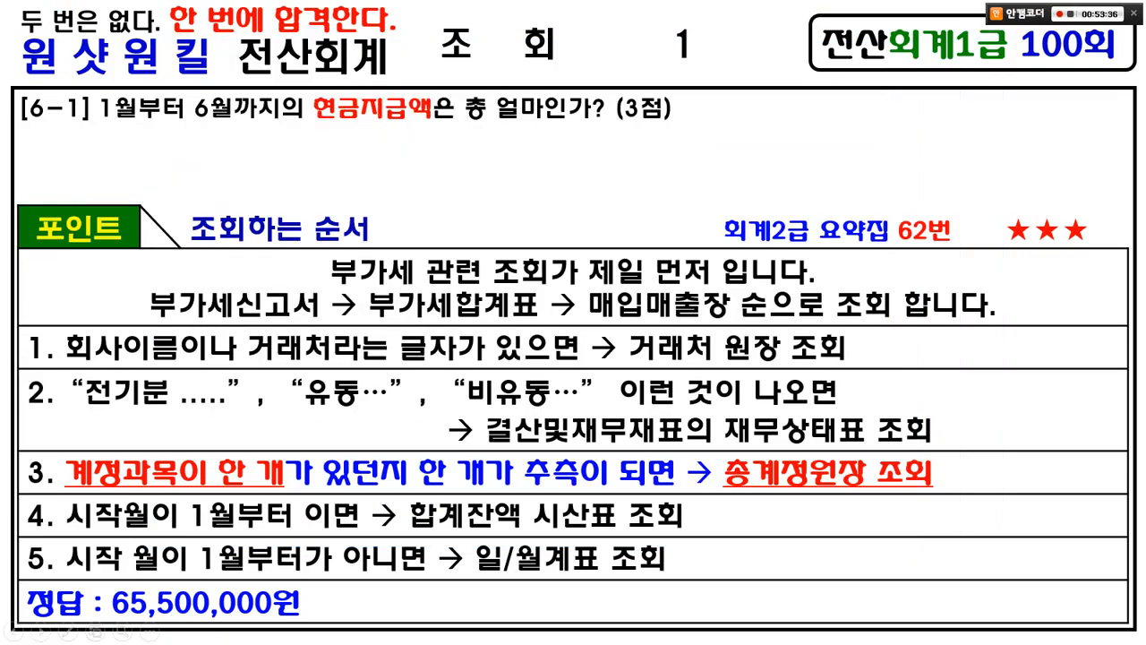
{"action": "key", "text": "alt+Tab"}
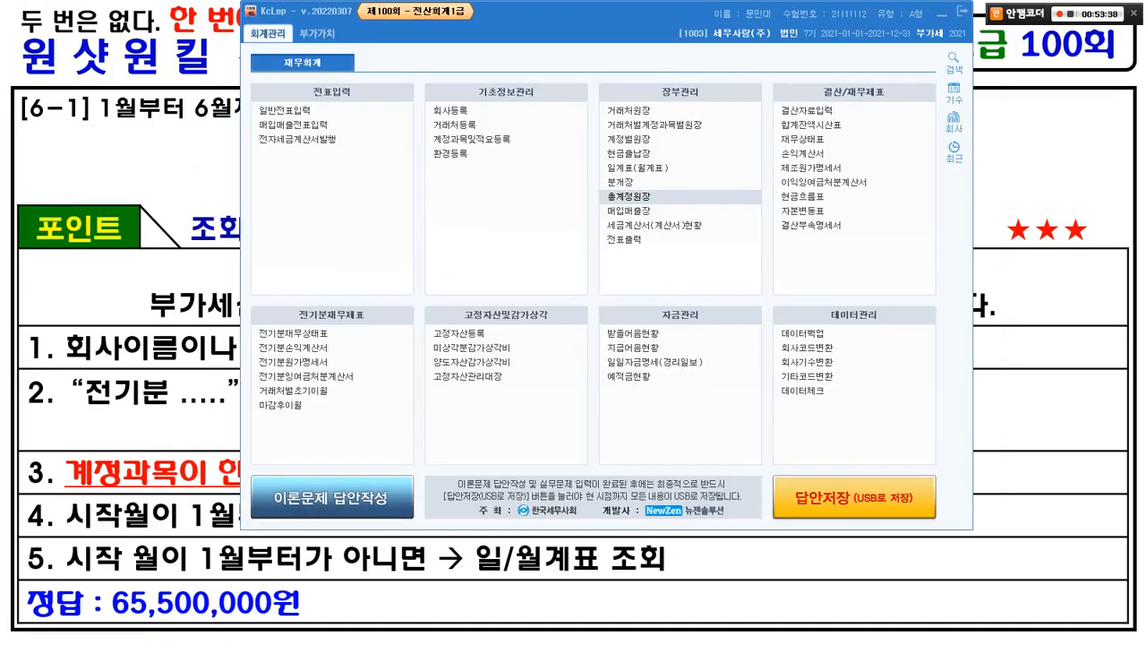
{"action": "left_click", "coordinate": [331, 497]}
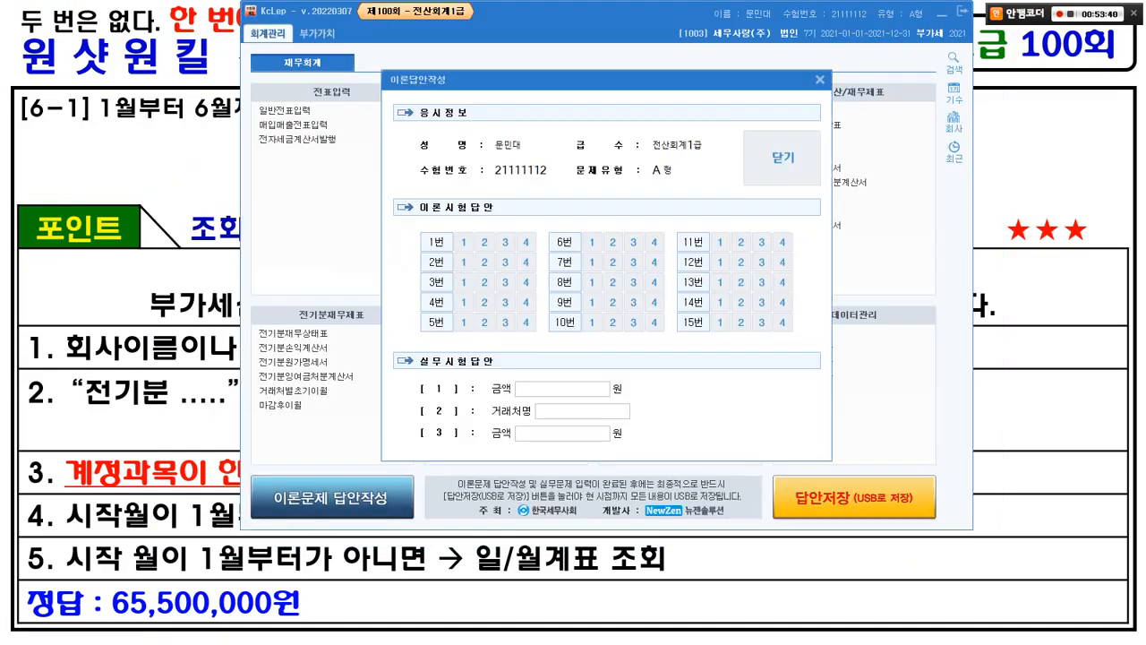
{"action": "left_click", "coordinate": [563, 389]}
{"action": "type", "text": "65,500,000"}
{"action": "key", "text": "Return"}
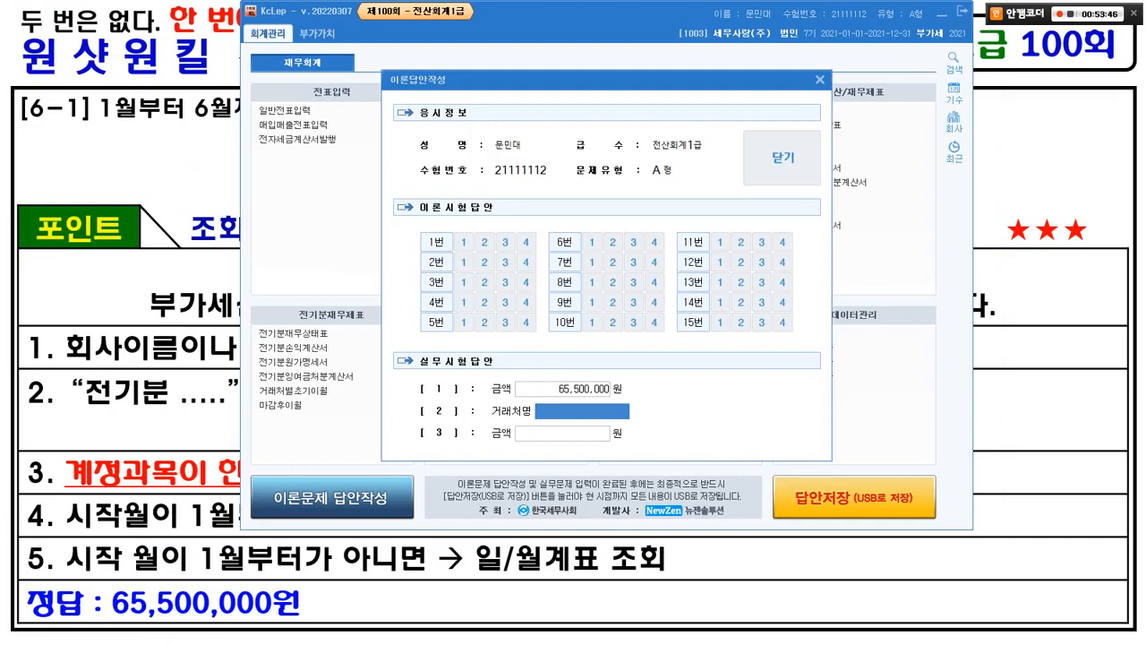
{"action": "left_click", "coordinate": [782, 158]}
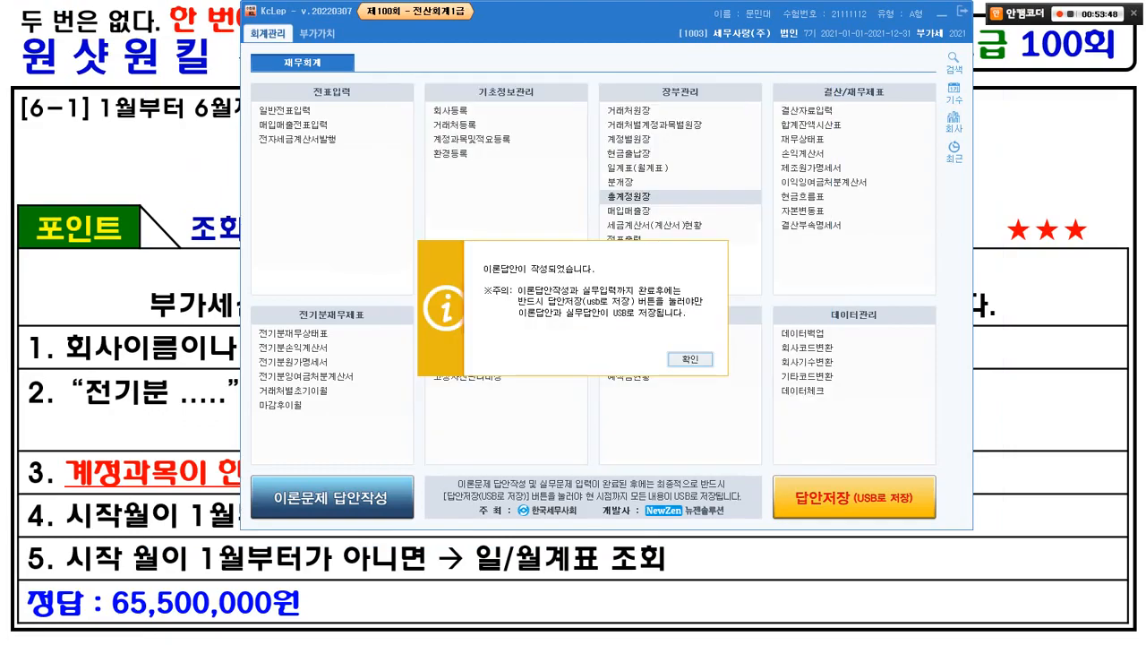
{"action": "left_click", "coordinate": [690, 359]}
Advance to task 6-2 and mark its period, 매입전자세금계산서 매수 and 거래처명, ruling out the 부가세신고서
{"action": "key", "text": "Right"}
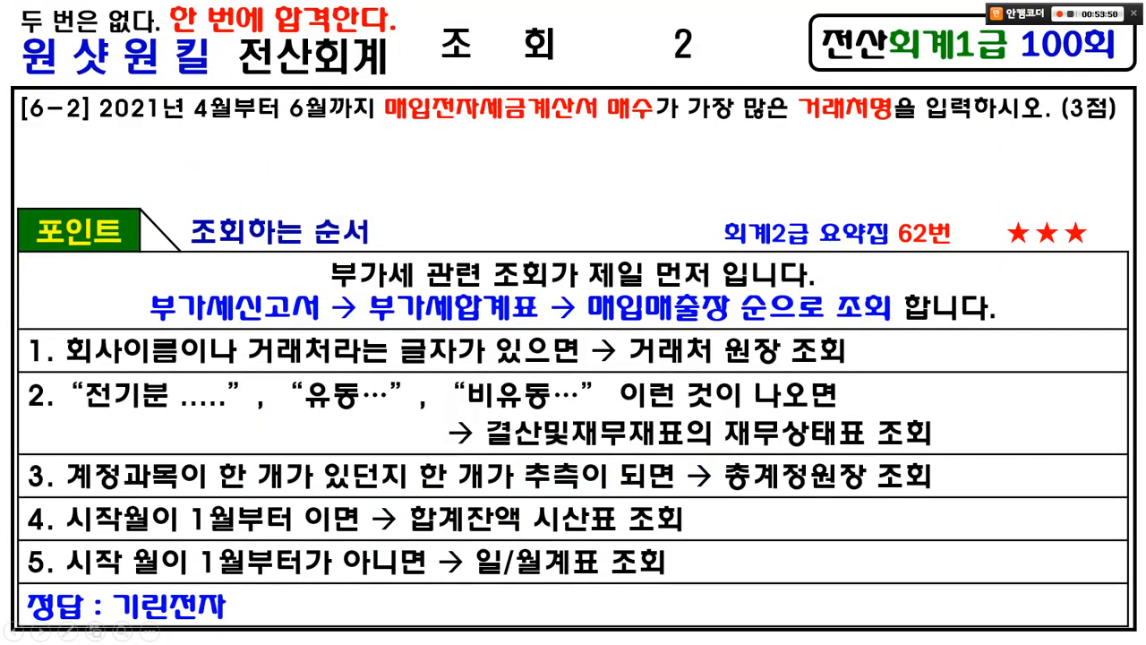
{"action": "left_click_drag", "start_coordinate": [104, 128], "coordinate": [1002, 126]}
{"action": "mouse_move", "coordinate": [506, 133]}
{"action": "left_mouse_down"}
{"action": "mouse_move", "coordinate": [458, 136]}
{"action": "mouse_move", "coordinate": [510, 90]}
{"action": "mouse_move", "coordinate": [491, 123]}
{"action": "left_mouse_up"}
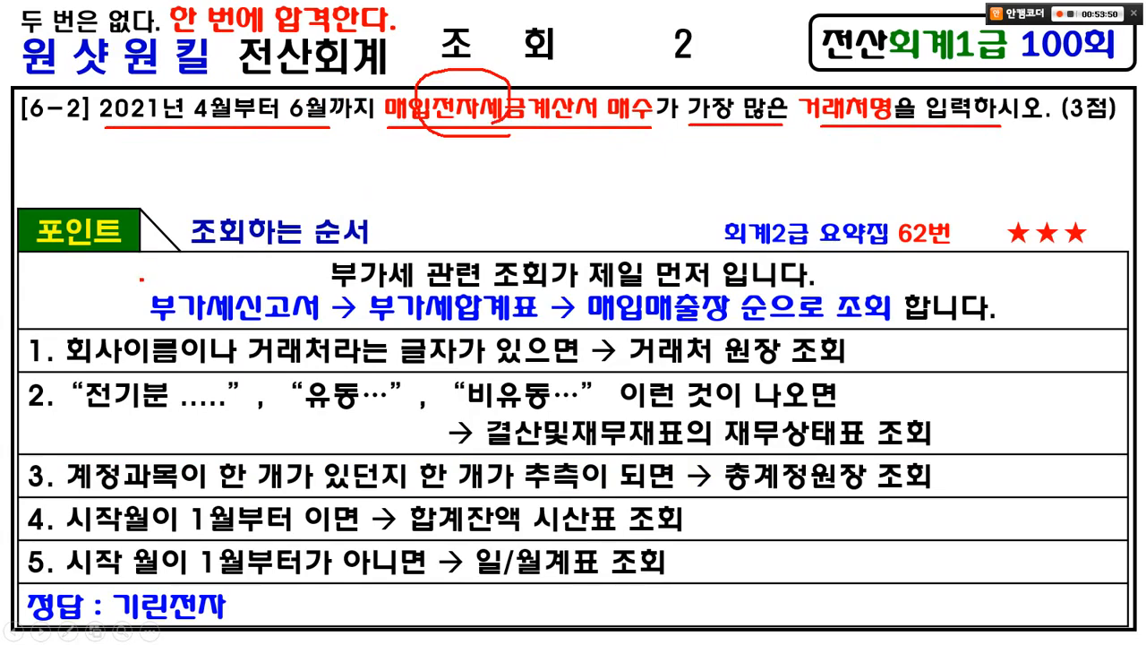
{"action": "left_click_drag", "start_coordinate": [141, 279], "coordinate": [327, 347]}
{"action": "mouse_move", "coordinate": [287, 269]}
{"action": "left_mouse_down"}
{"action": "mouse_move", "coordinate": [295, 256]}
{"action": "mouse_move", "coordinate": [229, 331]}
{"action": "left_mouse_up"}
{"action": "left_click_drag", "start_coordinate": [226, 255], "coordinate": [271, 331]}
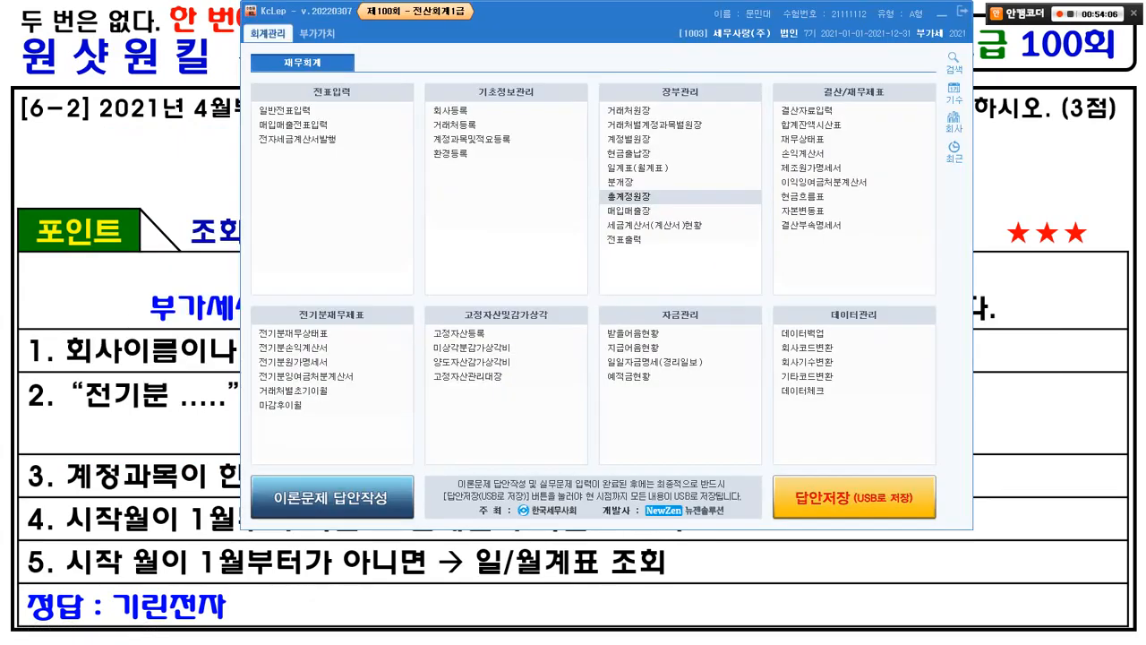
Open the 부가가치세신고서 and query the period April 1 to June 30, 2021
{"action": "left_click", "coordinate": [316, 33]}
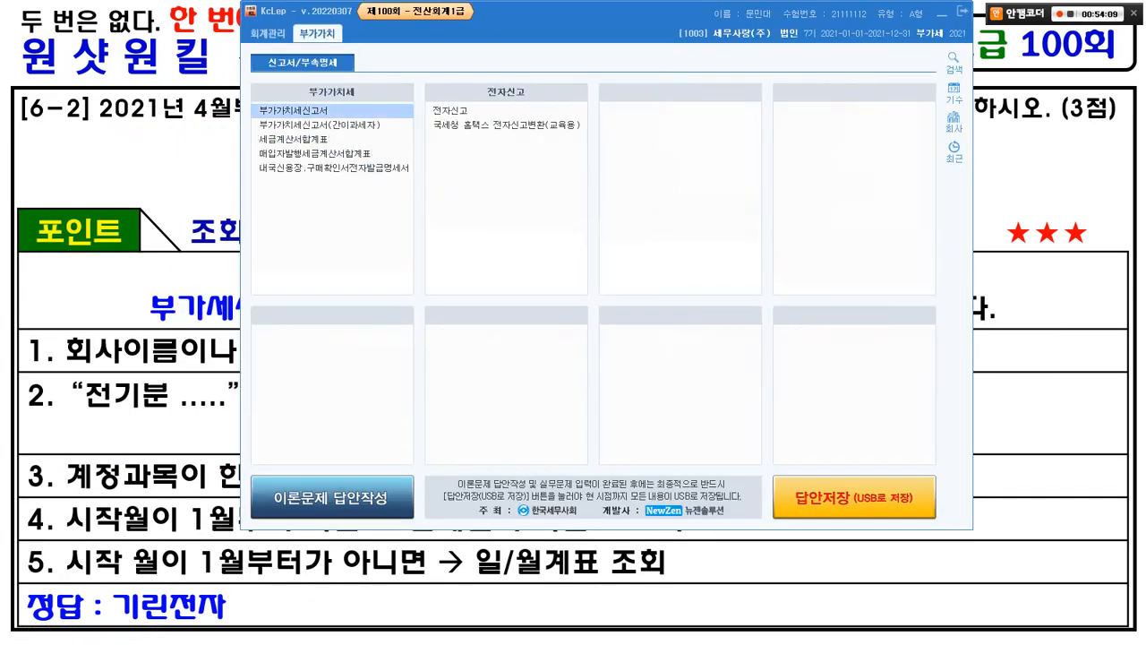
{"action": "left_click", "coordinate": [294, 112]}
{"action": "key", "text": "alt+Tab"}
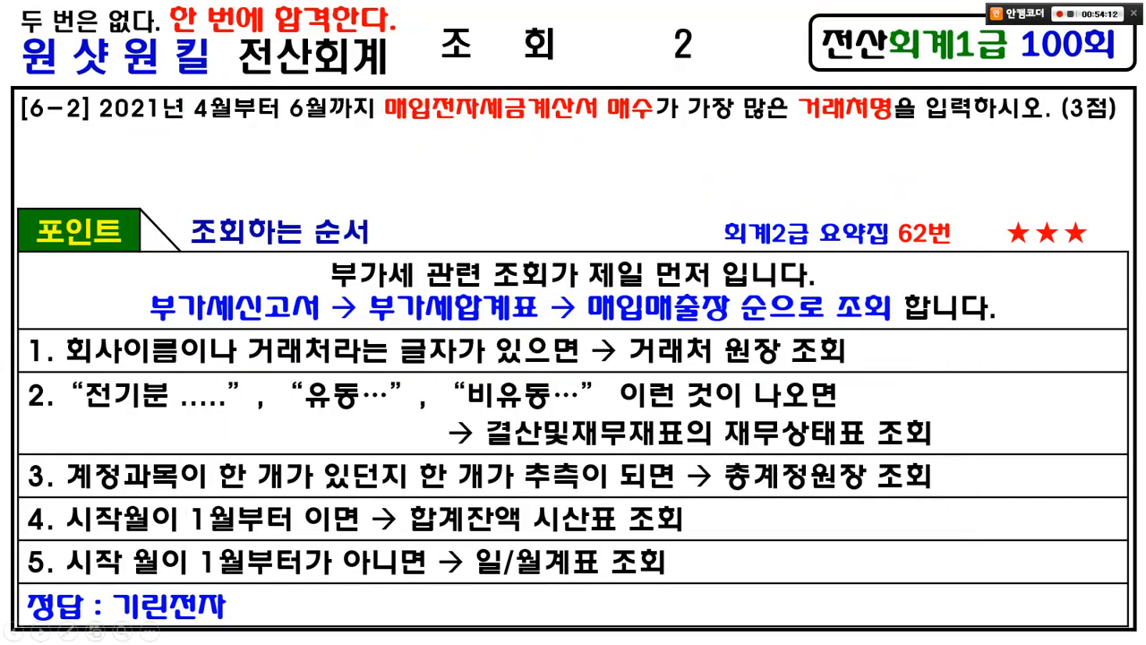
{"action": "key", "text": "alt+Tab"}
{"action": "type", "text": "4"}
{"action": "key", "text": "Return"}
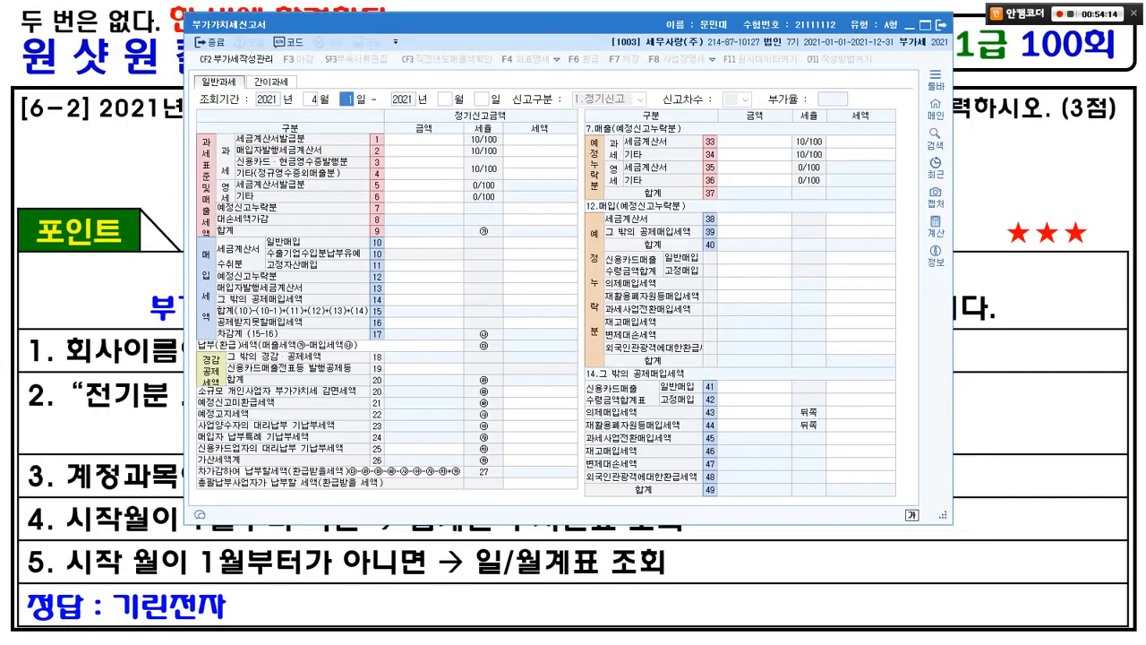
{"action": "key", "text": "Return"}
{"action": "type", "text": "6"}
{"action": "key", "text": "Return"}
{"action": "key", "text": "Return"}
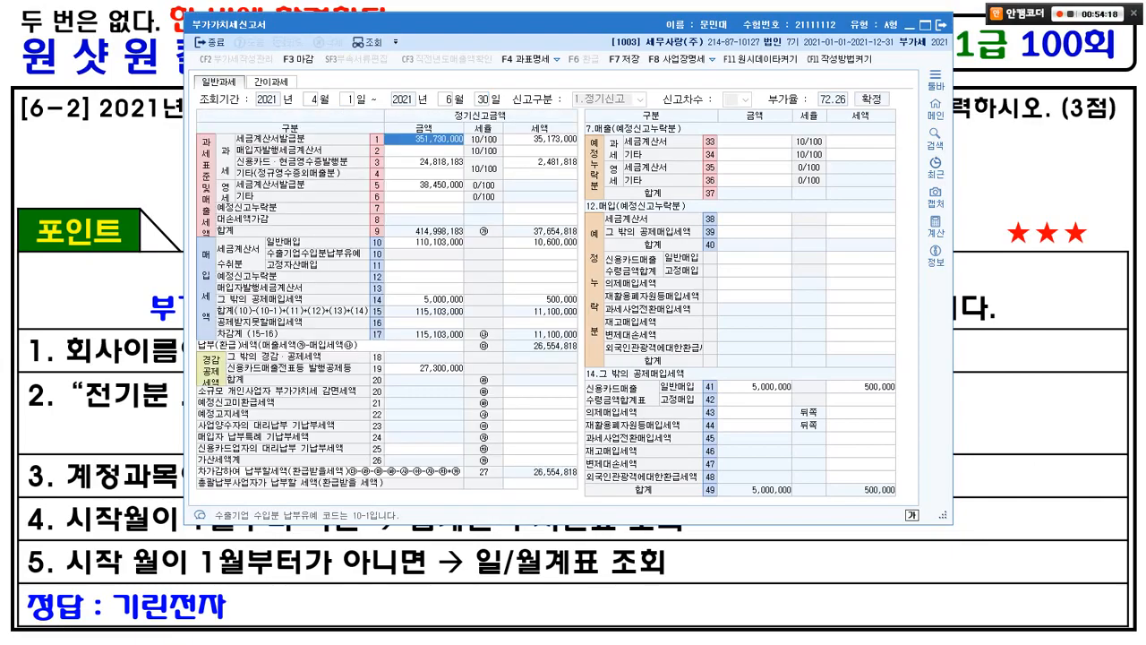
Check the amount and tax columns of the 부가가치세신고서 and close it without saving
{"action": "mouse_move", "coordinate": [503, 405]}
{"action": "left_mouse_down"}
{"action": "mouse_move", "coordinate": [557, 152]}
{"action": "mouse_move", "coordinate": [507, 369]}
{"action": "left_mouse_up"}
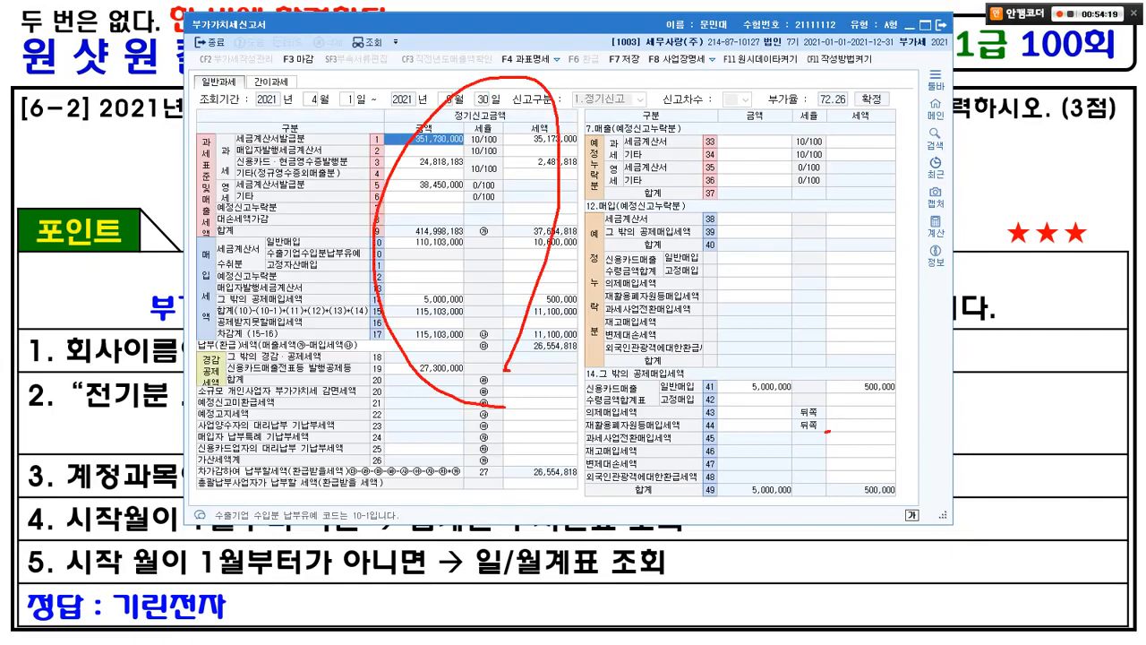
{"action": "left_click_drag", "start_coordinate": [817, 309], "coordinate": [787, 392]}
{"action": "key", "text": "Escape"}
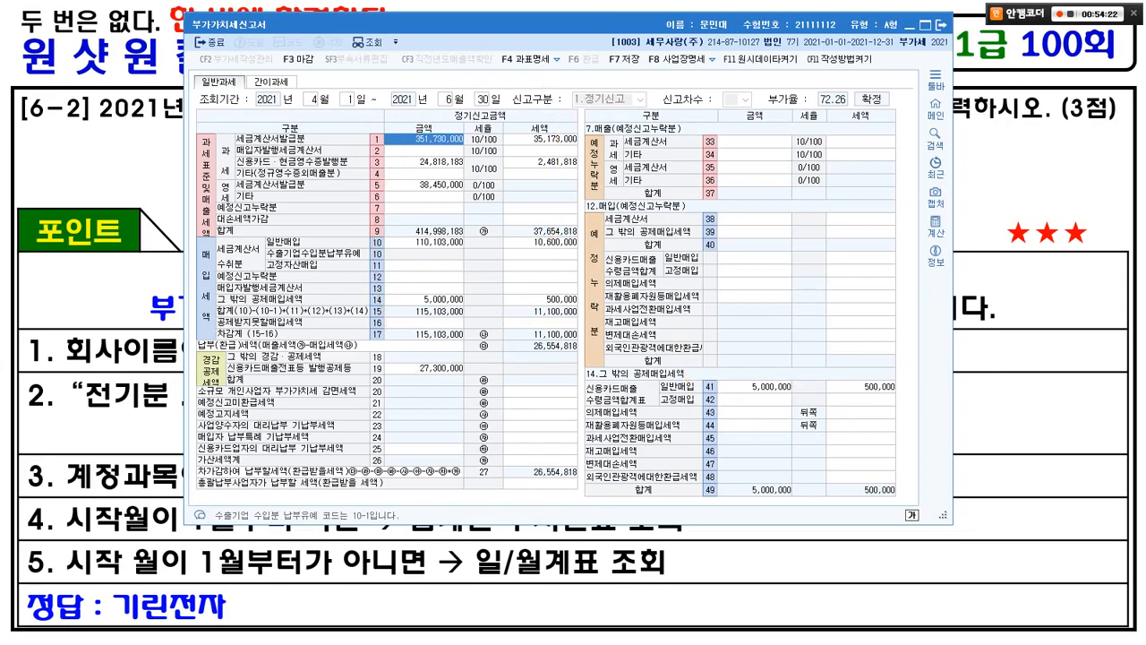
{"action": "left_click_drag", "start_coordinate": [537, 24], "coordinate": [482, 94]}
{"action": "left_click", "coordinate": [886, 94]}
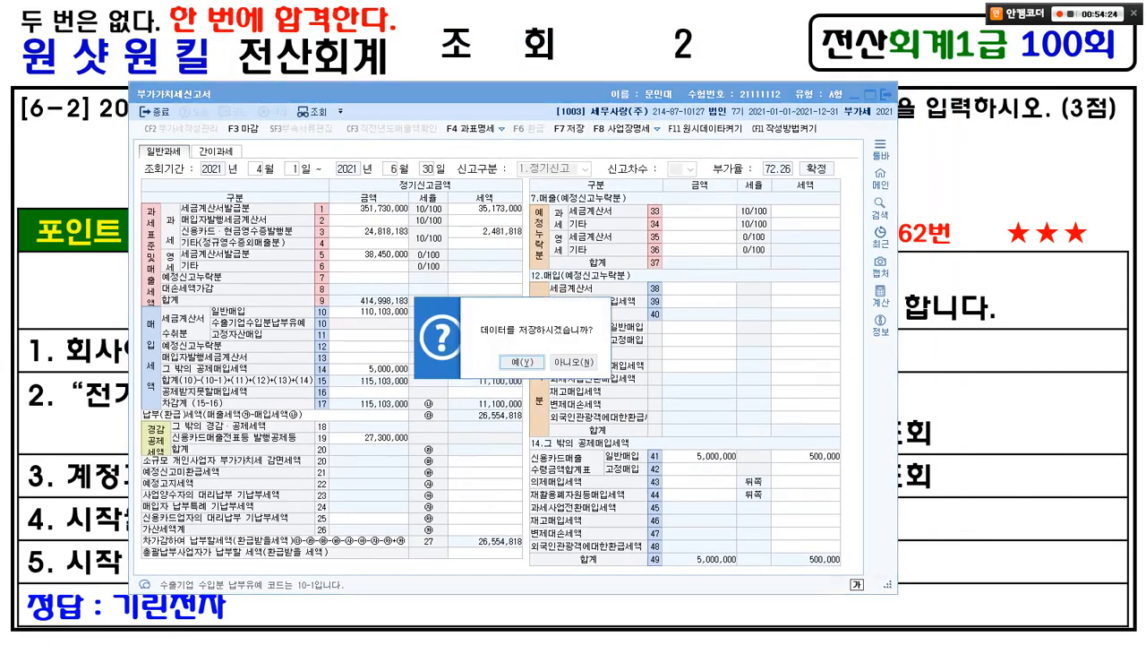
{"action": "left_click", "coordinate": [575, 362]}
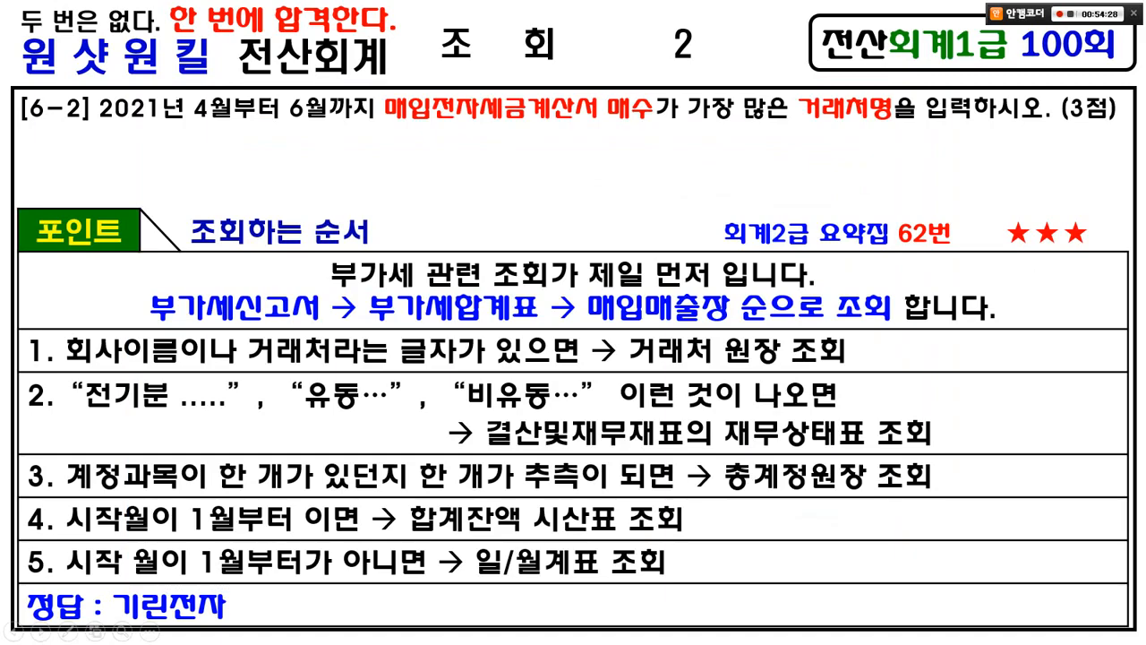
Open the 세금계산서합계표 in KcLep and query April to June 2021 as 정기신고
{"action": "key", "text": "alt+Tab"}
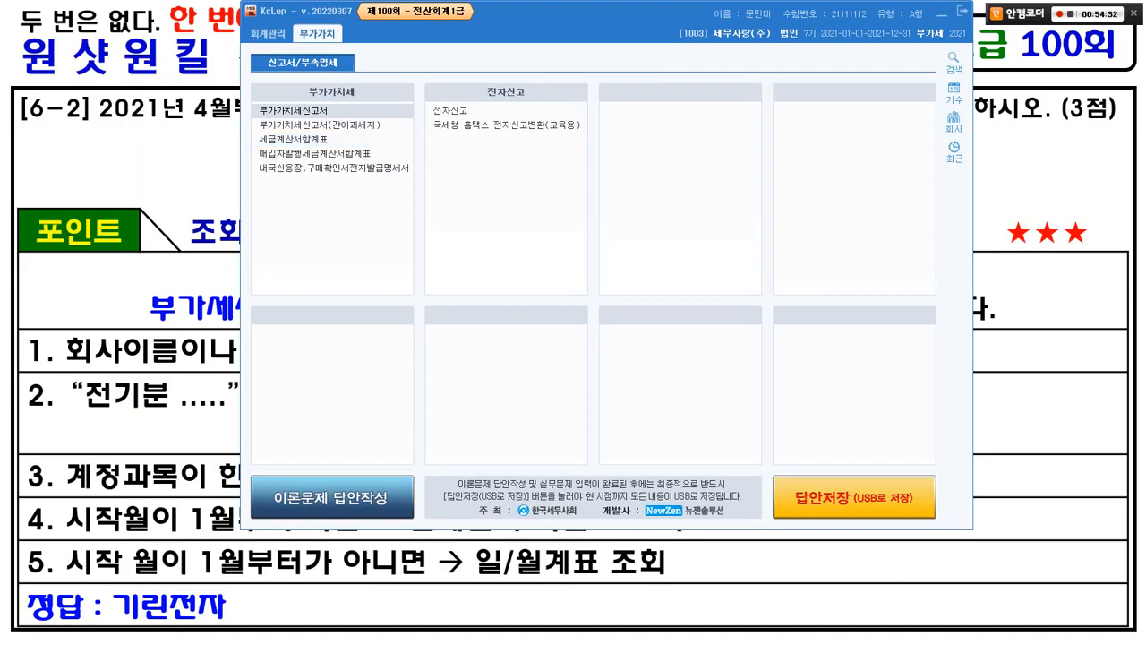
{"action": "left_click", "coordinate": [294, 139]}
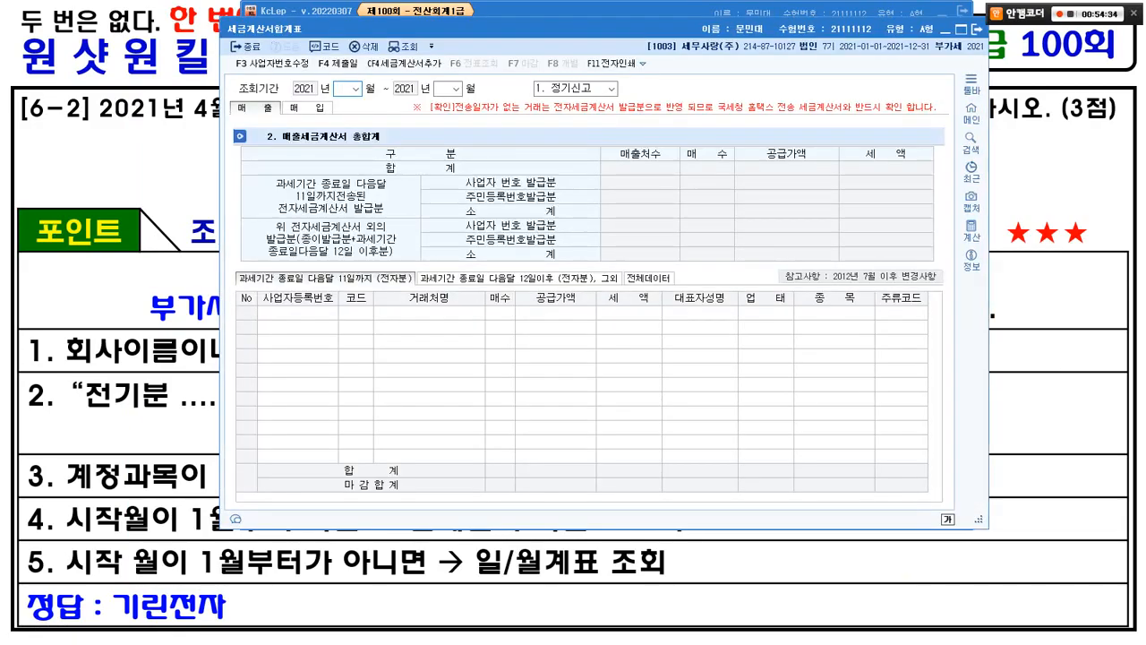
{"action": "type", "text": "0406"}
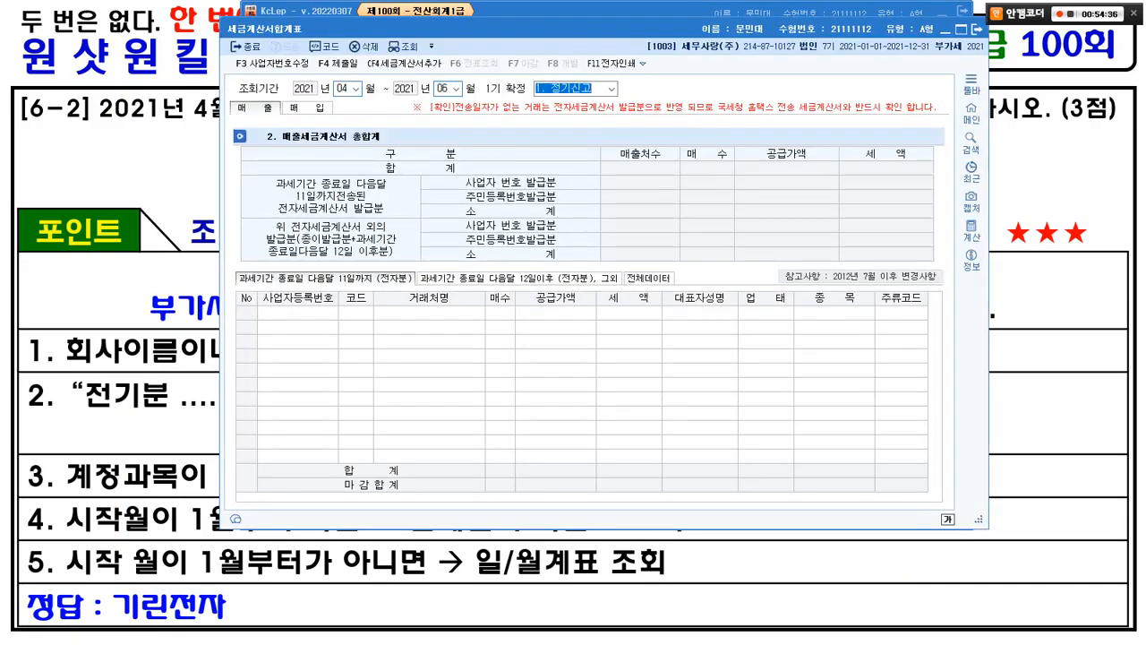
{"action": "key", "text": "Return"}
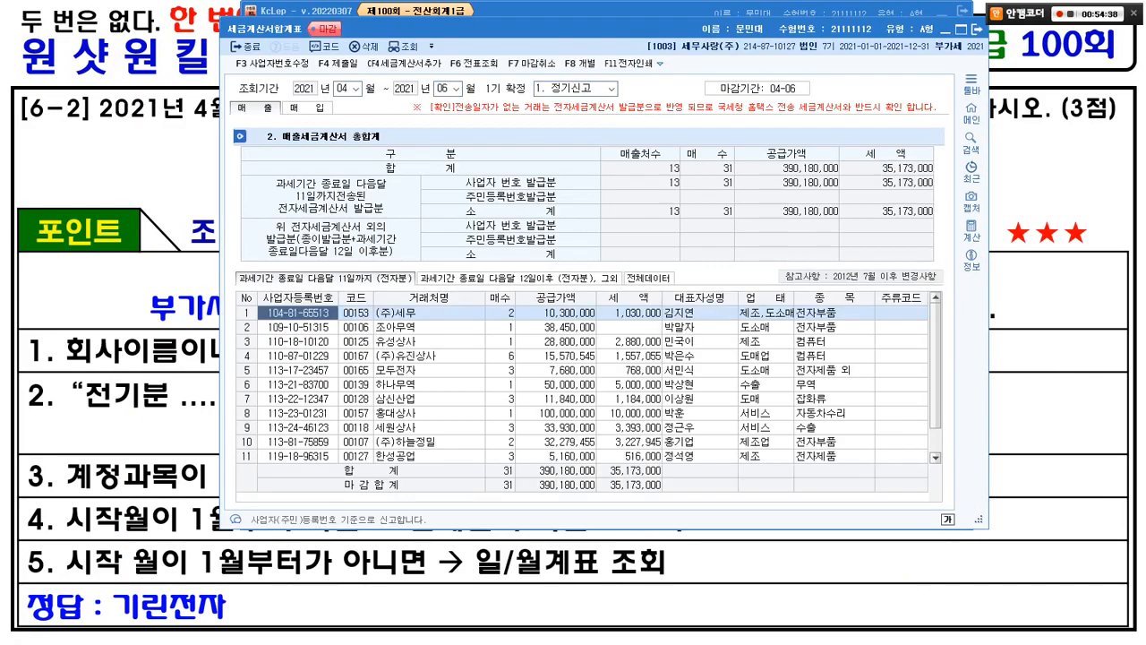
Mark 매입전자세금계산서 매수 in task 6-2 and display the 매입 side of the 세금계산서합계표
{"action": "mouse_move", "coordinate": [486, 457]}
{"action": "left_mouse_down"}
{"action": "mouse_move", "coordinate": [421, 328]}
{"action": "mouse_move", "coordinate": [452, 387]}
{"action": "left_mouse_up"}
{"action": "key", "text": "Escape"}
{"action": "key", "text": "alt+Tab"}
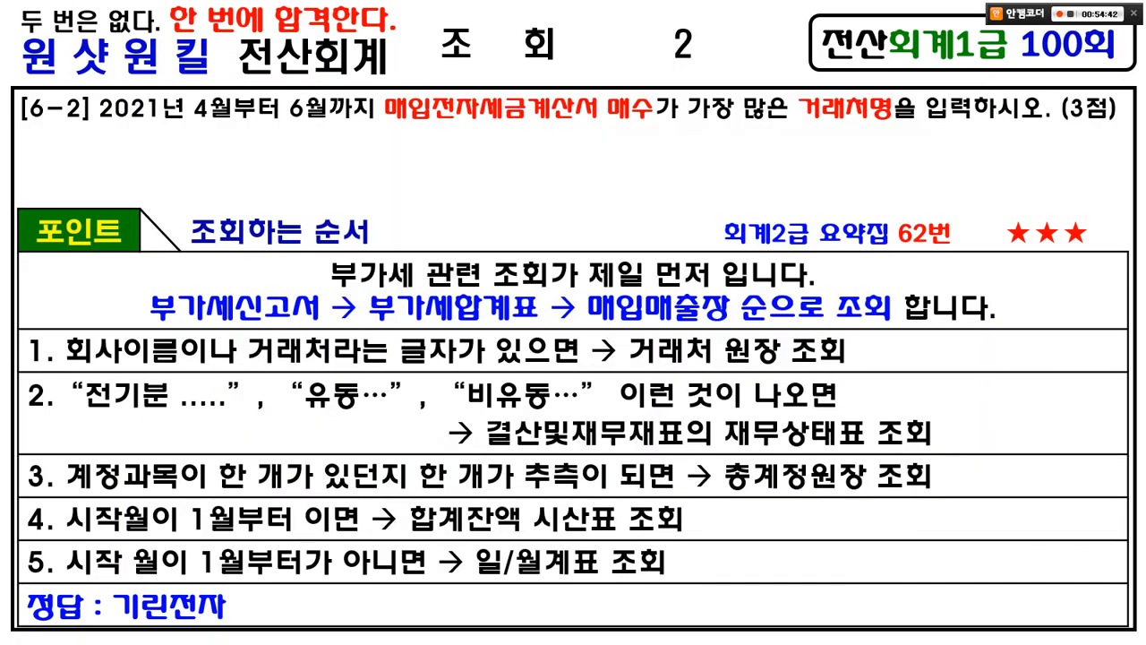
{"action": "mouse_move", "coordinate": [380, 86]}
{"action": "left_mouse_down"}
{"action": "mouse_move", "coordinate": [433, 106]}
{"action": "mouse_move", "coordinate": [597, 120]}
{"action": "left_mouse_up"}
{"action": "key", "text": "alt+Tab"}
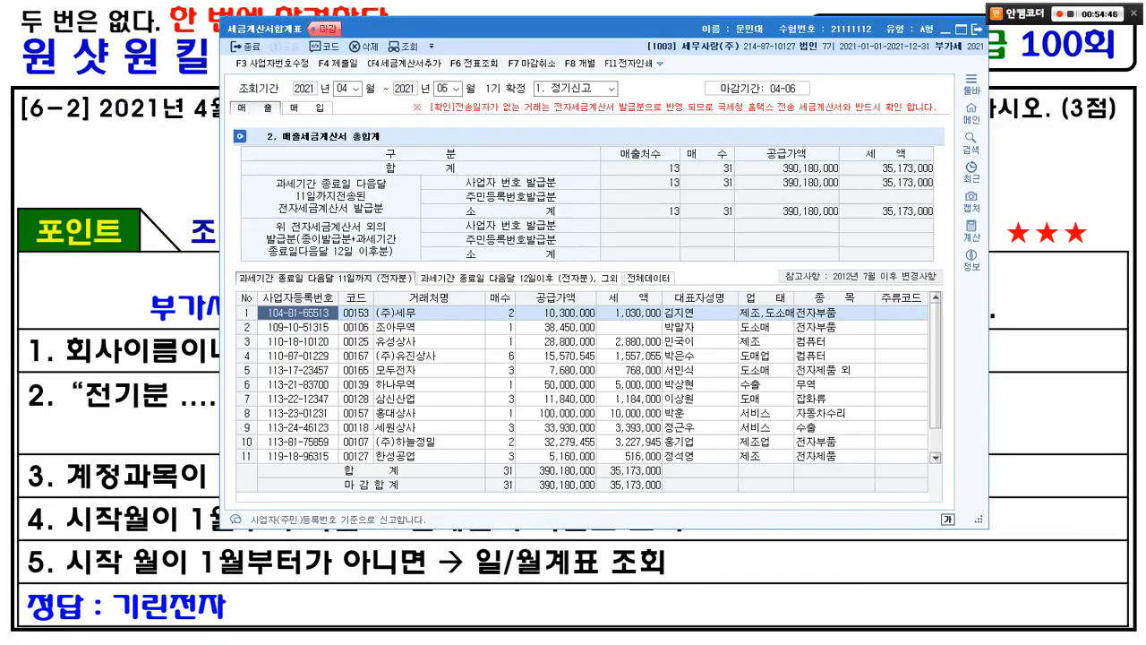
{"action": "mouse_move", "coordinate": [277, 148]}
{"action": "left_mouse_down"}
{"action": "mouse_move", "coordinate": [206, 127]}
{"action": "mouse_move", "coordinate": [235, 92]}
{"action": "mouse_move", "coordinate": [309, 148]}
{"action": "left_mouse_up"}
{"action": "left_click_drag", "start_coordinate": [274, 109], "coordinate": [339, 116]}
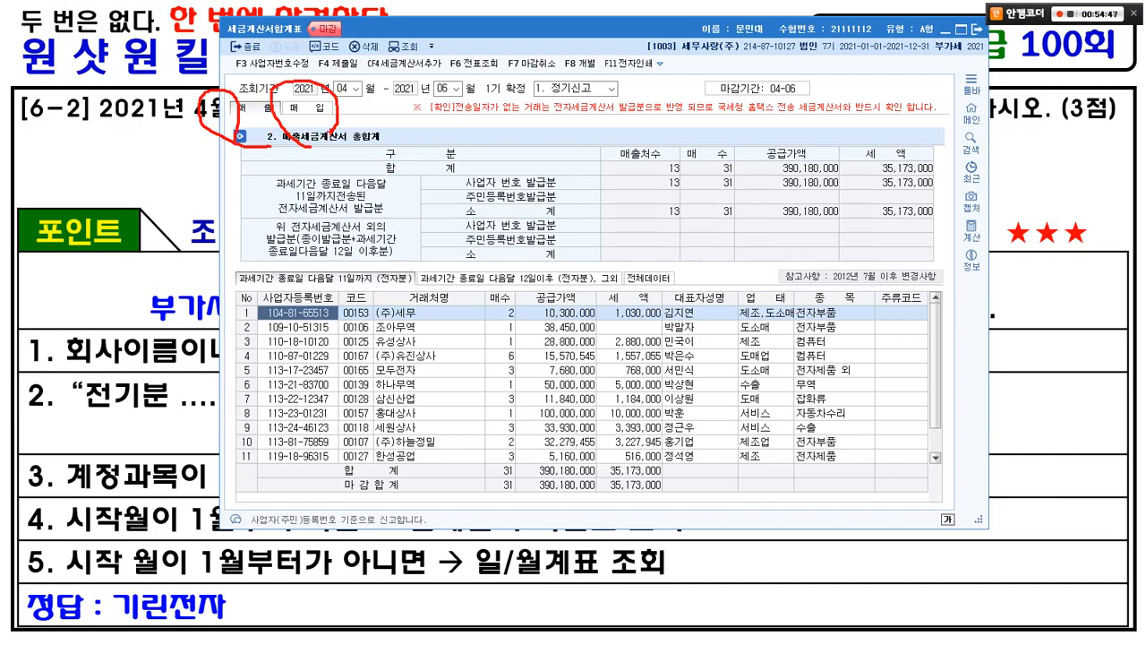
{"action": "left_click", "coordinate": [319, 107]}
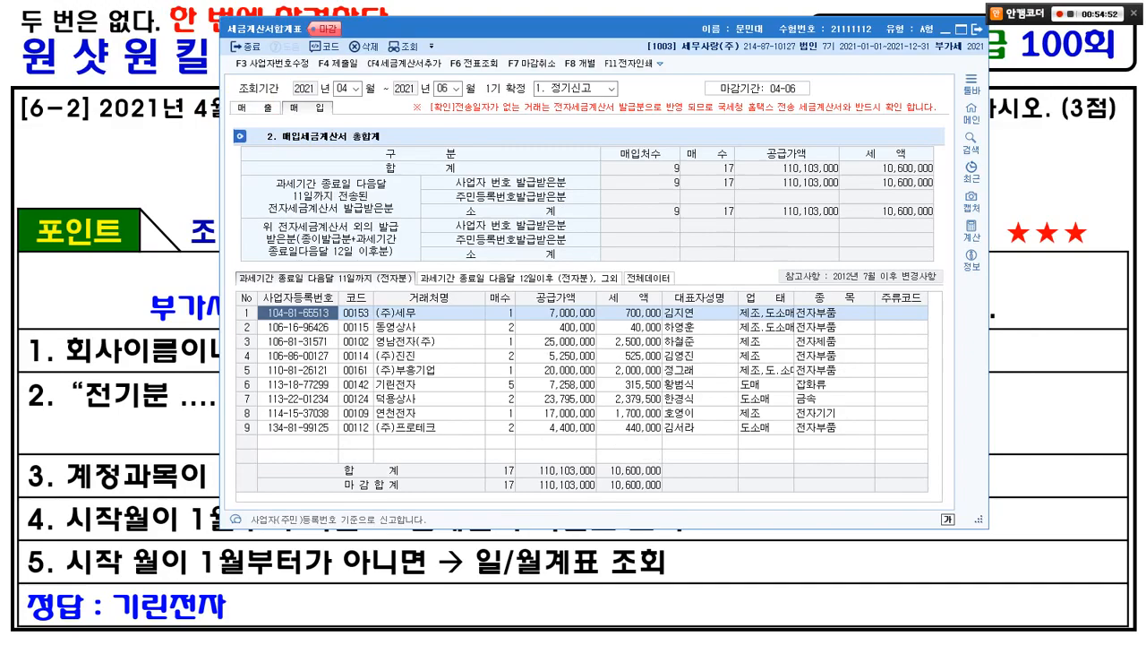
Examine the 매수 column for the supplier with the most purchase e-invoices and close the 세금계산서합계표
{"action": "mouse_move", "coordinate": [348, 423]}
{"action": "left_mouse_down"}
{"action": "mouse_move", "coordinate": [369, 367]}
{"action": "mouse_move", "coordinate": [358, 414]}
{"action": "left_mouse_up"}
{"action": "key", "text": "alt+Tab"}
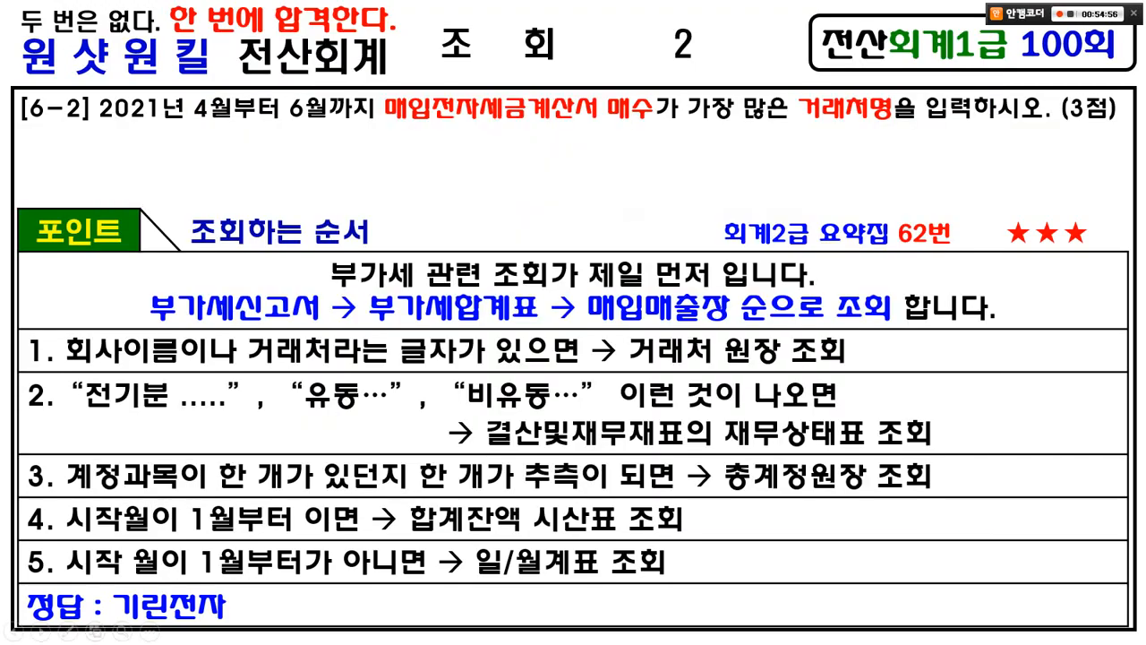
{"action": "mouse_move", "coordinate": [631, 127]}
{"action": "left_mouse_down"}
{"action": "mouse_move", "coordinate": [611, 65]}
{"action": "mouse_move", "coordinate": [632, 109]}
{"action": "mouse_move", "coordinate": [745, 123]}
{"action": "left_mouse_up"}
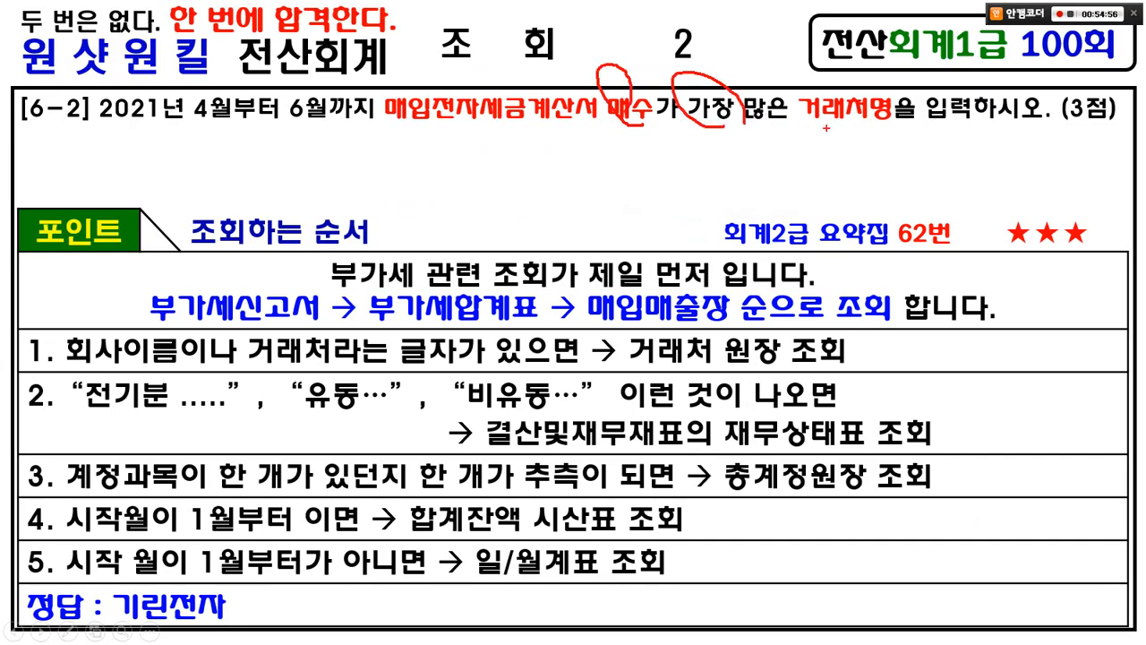
{"action": "key", "text": "alt+Tab"}
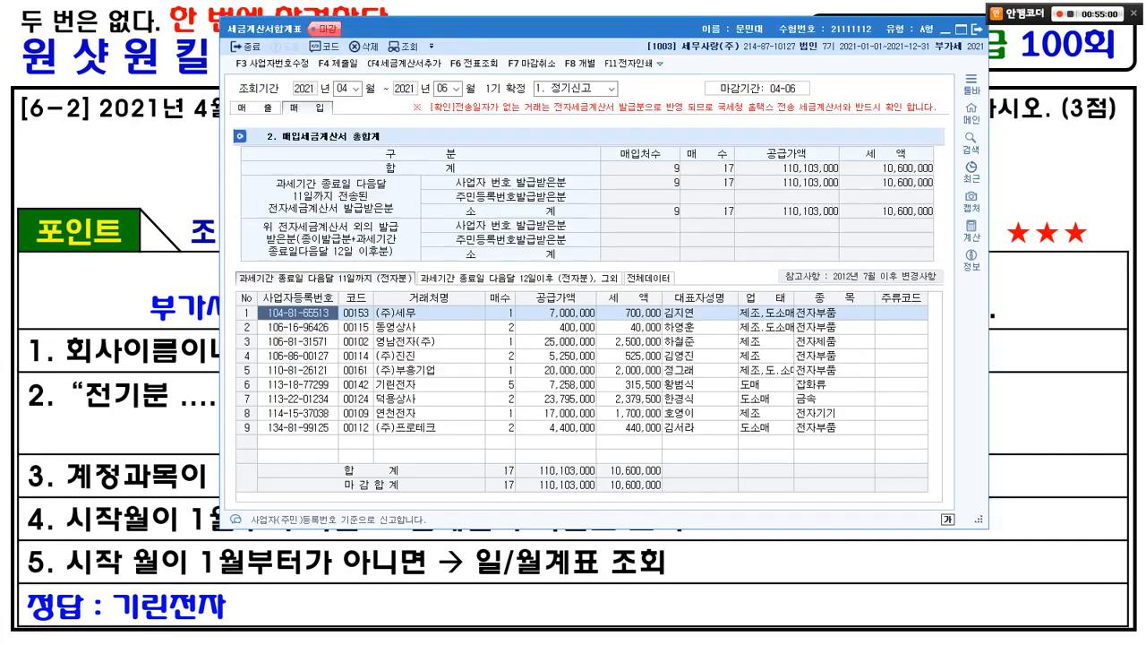
{"action": "mouse_move", "coordinate": [484, 285]}
{"action": "left_mouse_down"}
{"action": "mouse_move", "coordinate": [548, 423]}
{"action": "mouse_move", "coordinate": [547, 454]}
{"action": "left_mouse_up"}
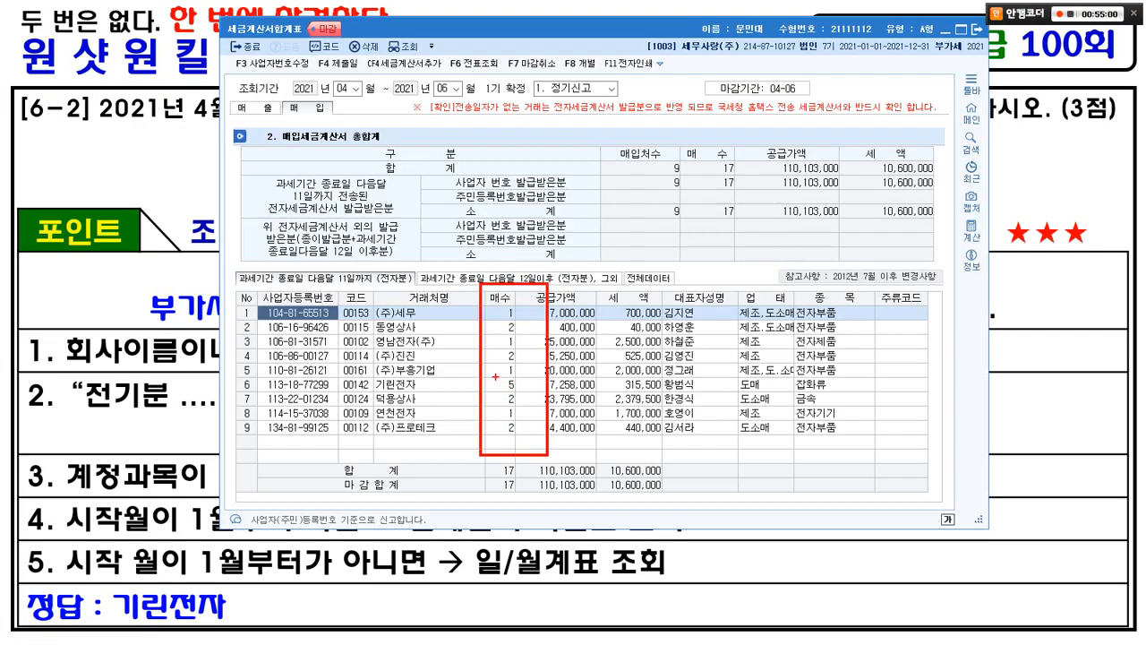
{"action": "left_click_drag", "start_coordinate": [455, 370], "coordinate": [548, 394]}
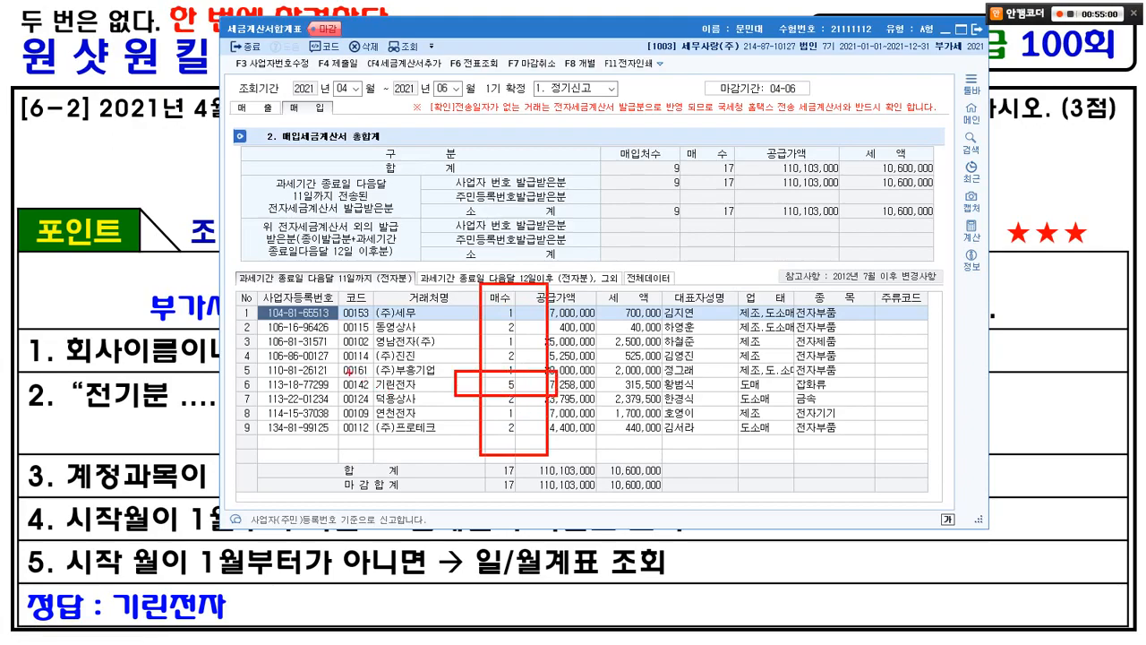
{"action": "left_click_drag", "start_coordinate": [349, 372], "coordinate": [438, 398]}
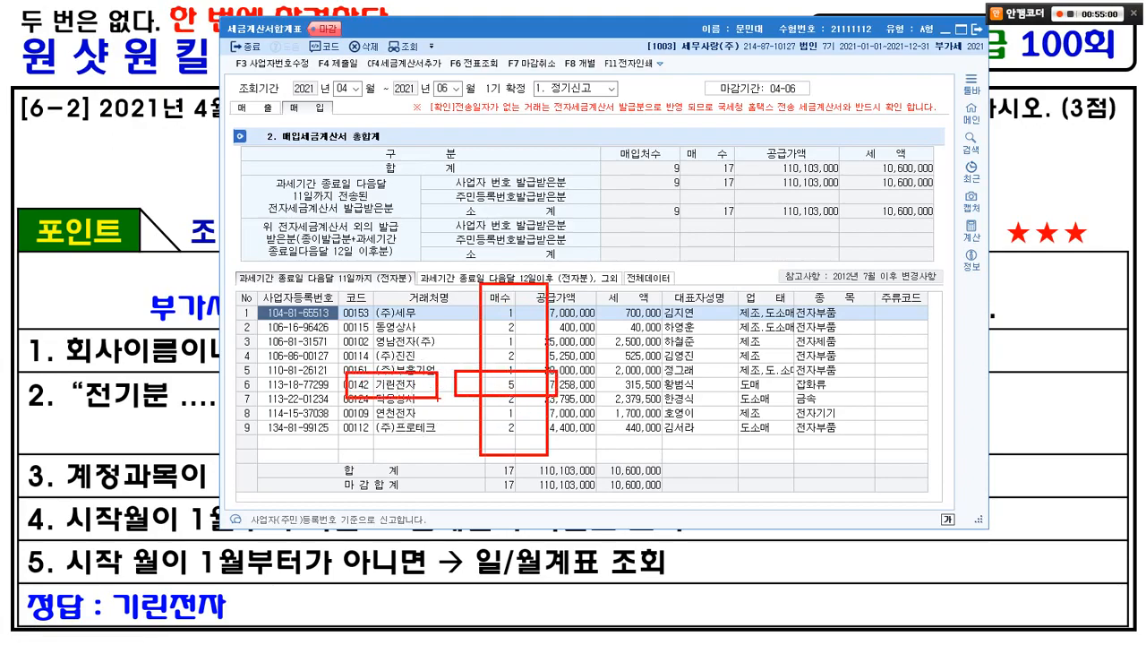
{"action": "left_click_drag", "start_coordinate": [207, 607], "coordinate": [485, 448]}
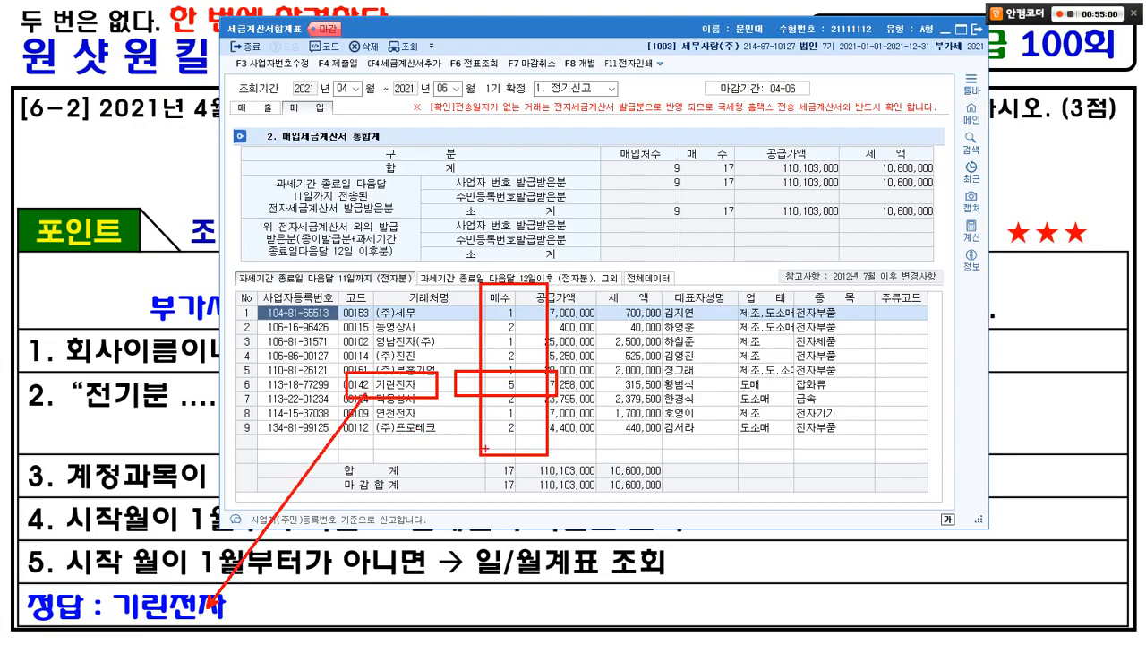
{"action": "key", "text": "Escape"}
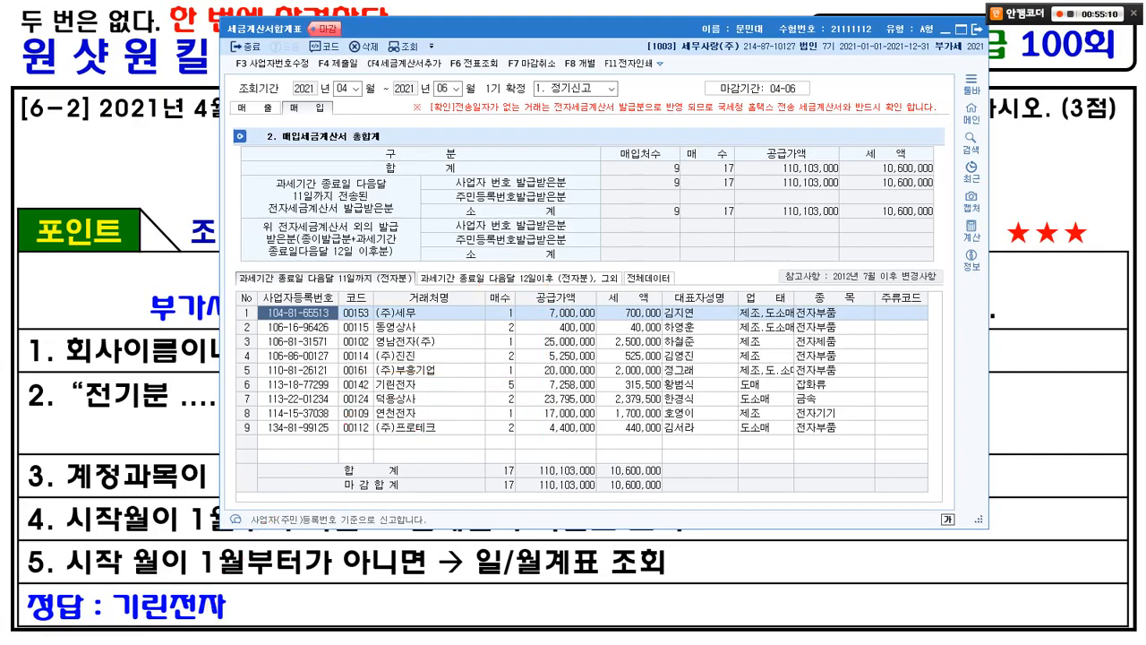
{"action": "left_click_drag", "start_coordinate": [591, 30], "coordinate": [516, 58]}
{"action": "left_click", "coordinate": [902, 58]}
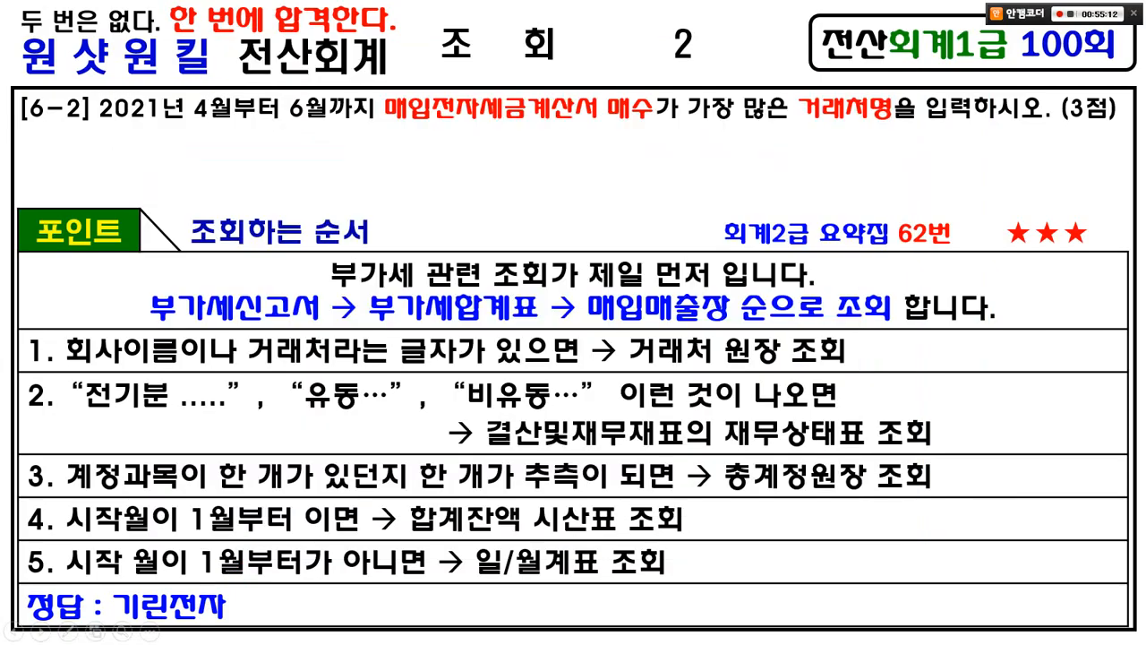
Advance to task 6-3 and mark its 제1기 예정신고기간 and the 신용카드 사용에 따른 매입세액공제액
{"action": "key", "text": "Right"}
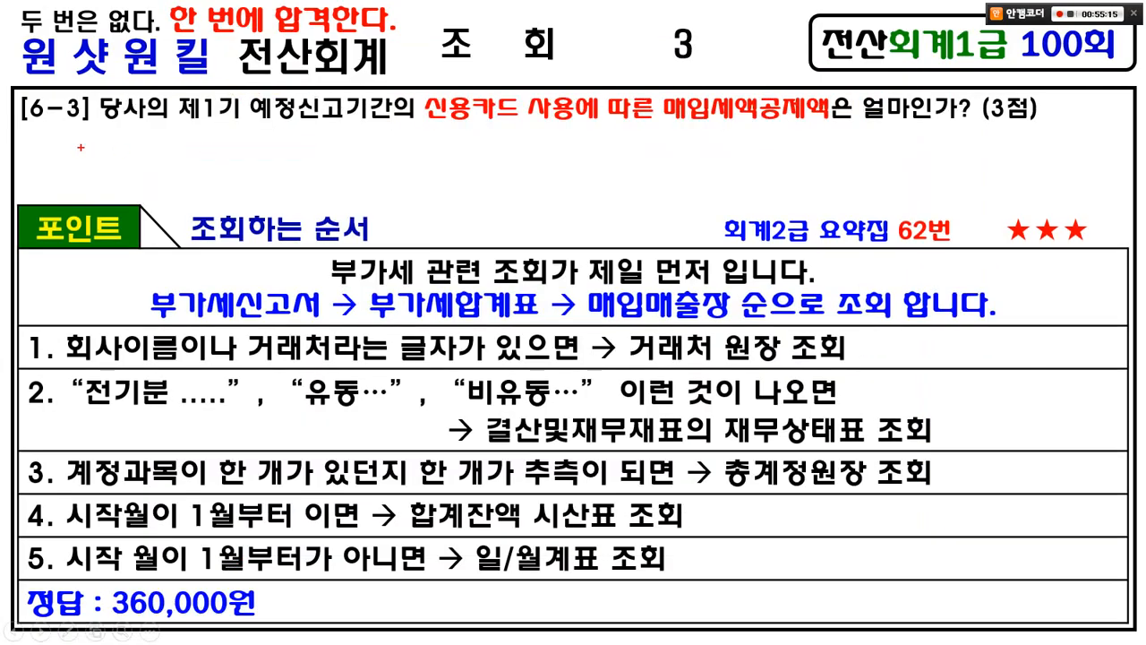
{"action": "mouse_move", "coordinate": [52, 128]}
{"action": "left_mouse_down"}
{"action": "mouse_move", "coordinate": [388, 118]}
{"action": "mouse_move", "coordinate": [220, 136]}
{"action": "mouse_move", "coordinate": [220, 68]}
{"action": "mouse_move", "coordinate": [299, 103]}
{"action": "left_mouse_up"}
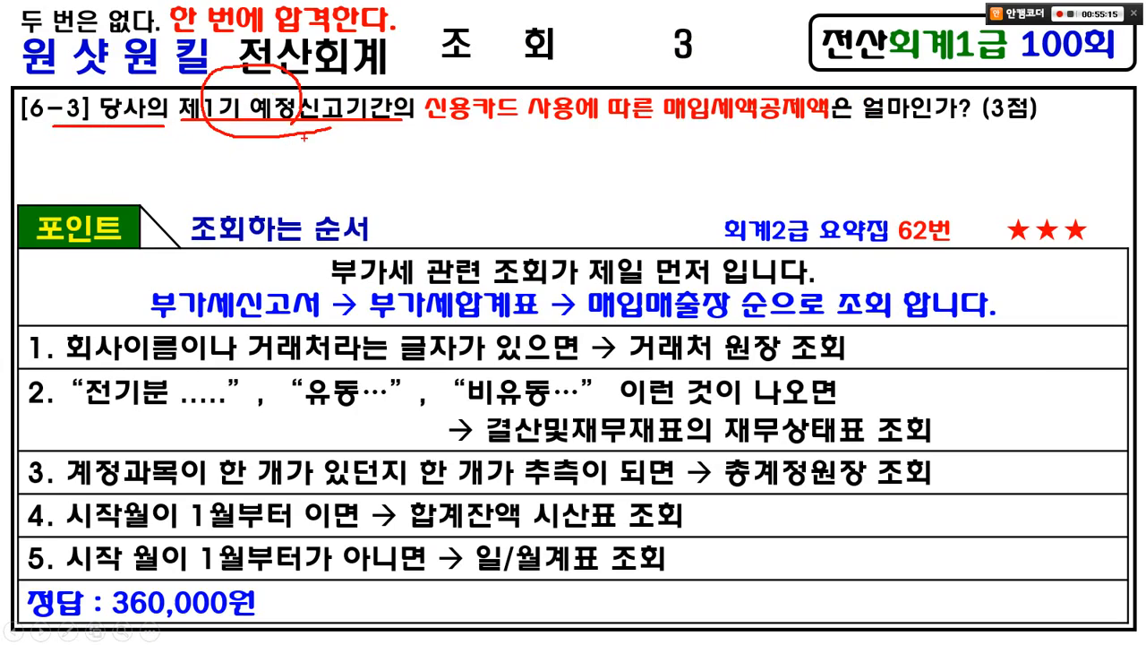
{"action": "left_click_drag", "start_coordinate": [430, 127], "coordinate": [825, 120]}
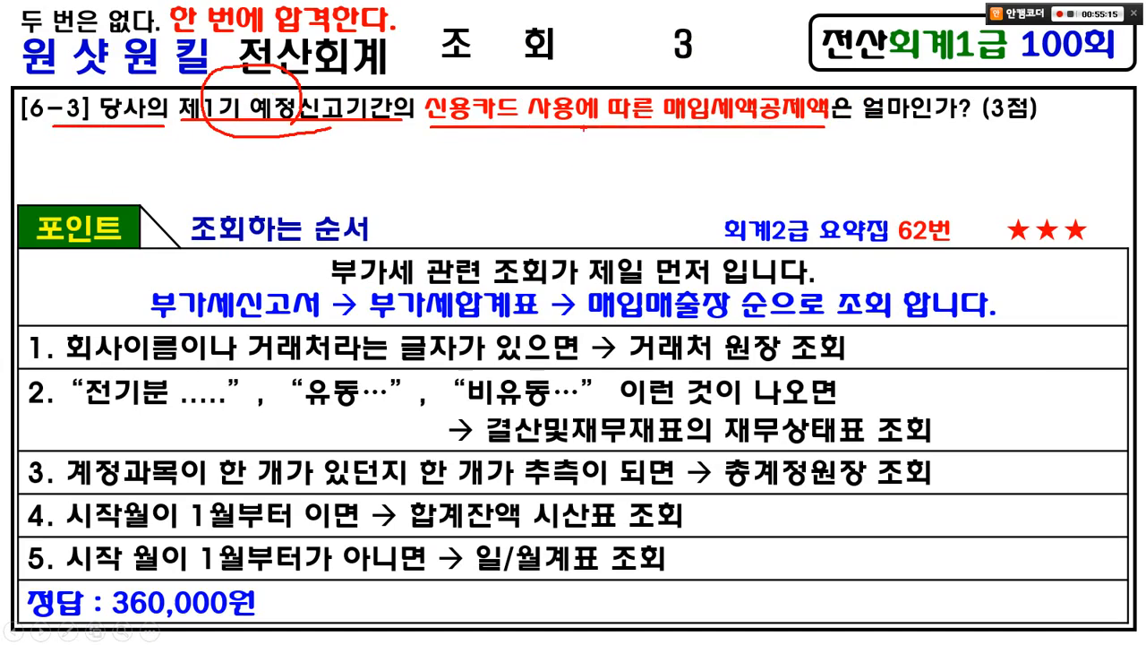
{"action": "left_click_drag", "start_coordinate": [713, 133], "coordinate": [706, 97]}
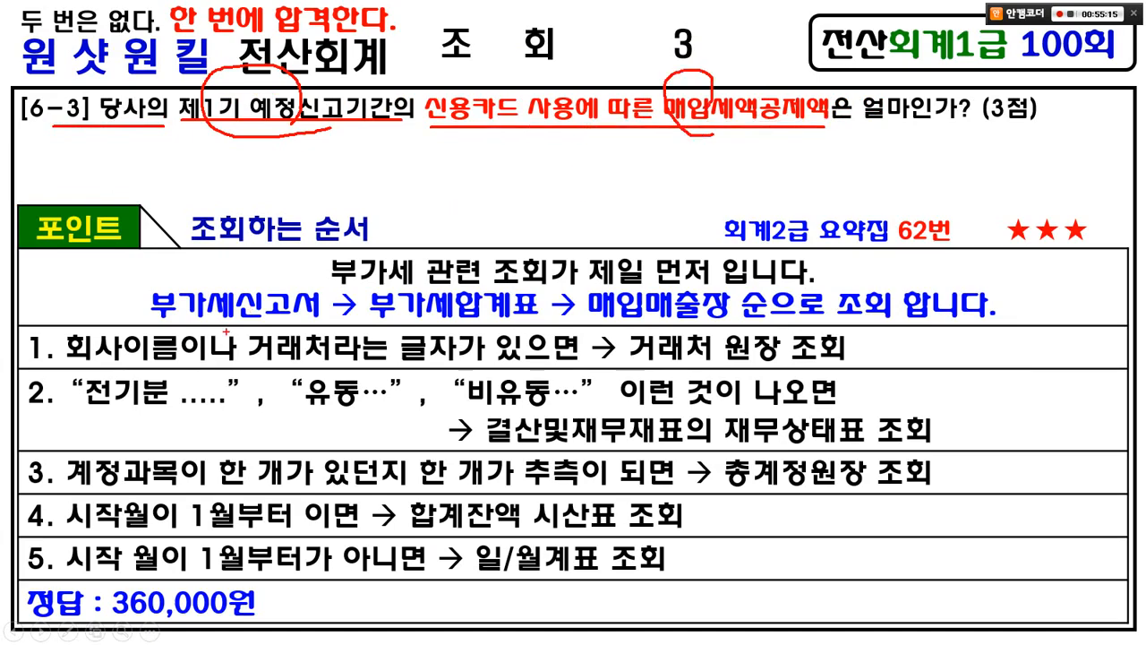
{"action": "mouse_move", "coordinate": [228, 332]}
{"action": "left_mouse_down"}
{"action": "mouse_move", "coordinate": [190, 351]}
{"action": "mouse_move", "coordinate": [263, 268]}
{"action": "mouse_move", "coordinate": [261, 306]}
{"action": "left_mouse_up"}
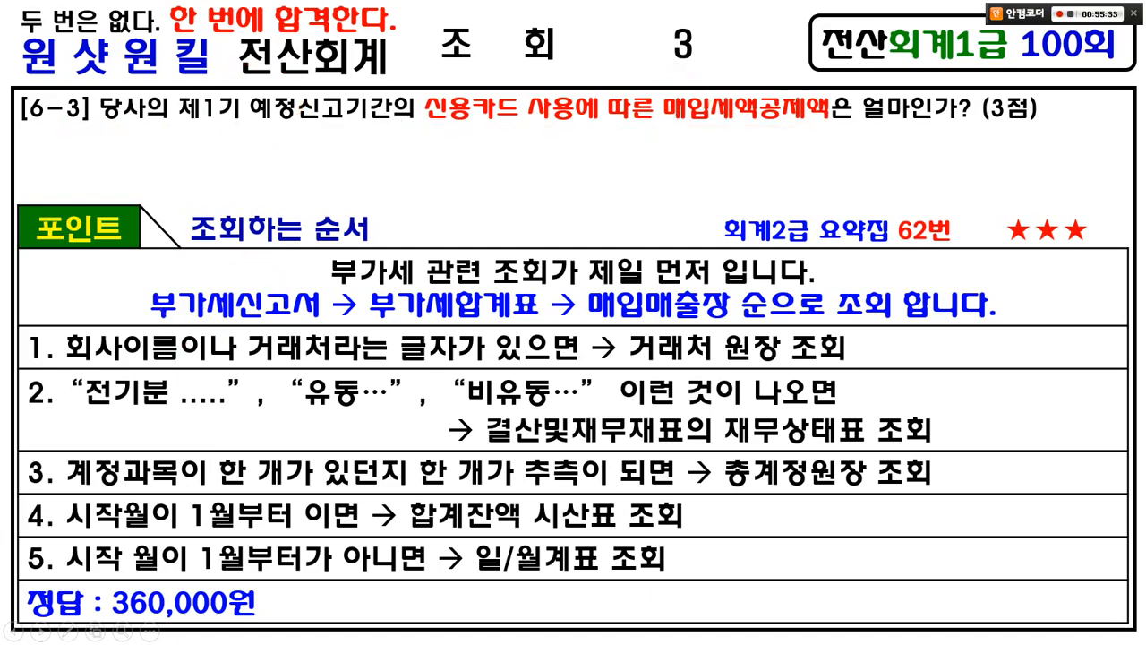
Open the 부가가치세신고서 and query January 1 to March 30, 2021, loading the previously saved data
{"action": "key", "text": "alt+Tab"}
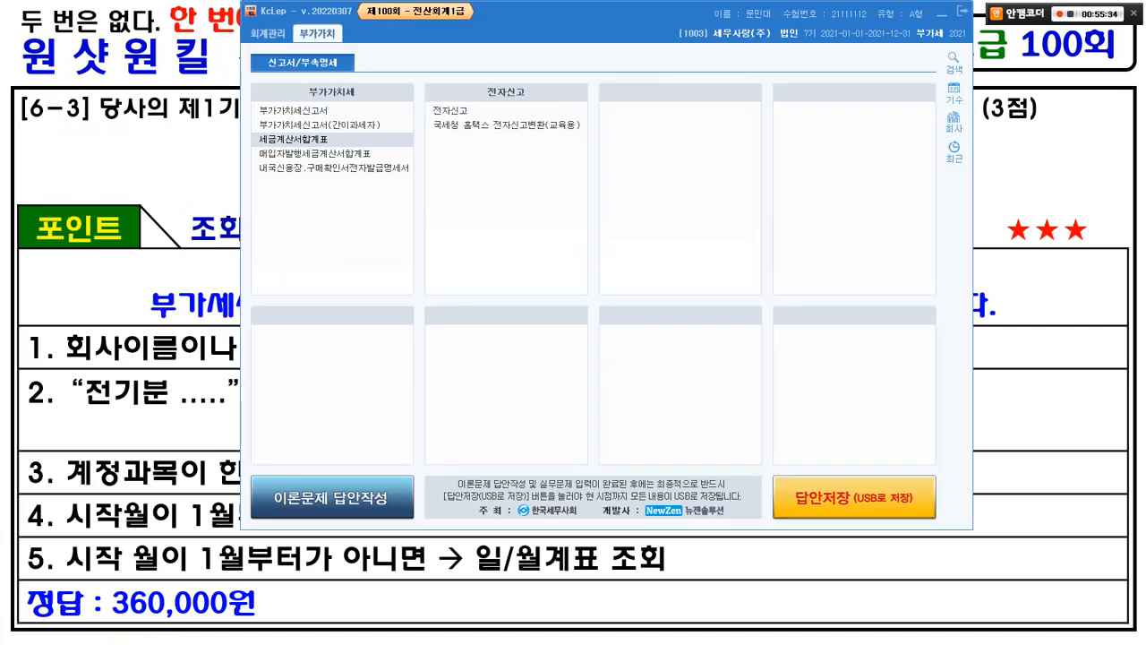
{"action": "left_click", "coordinate": [319, 111]}
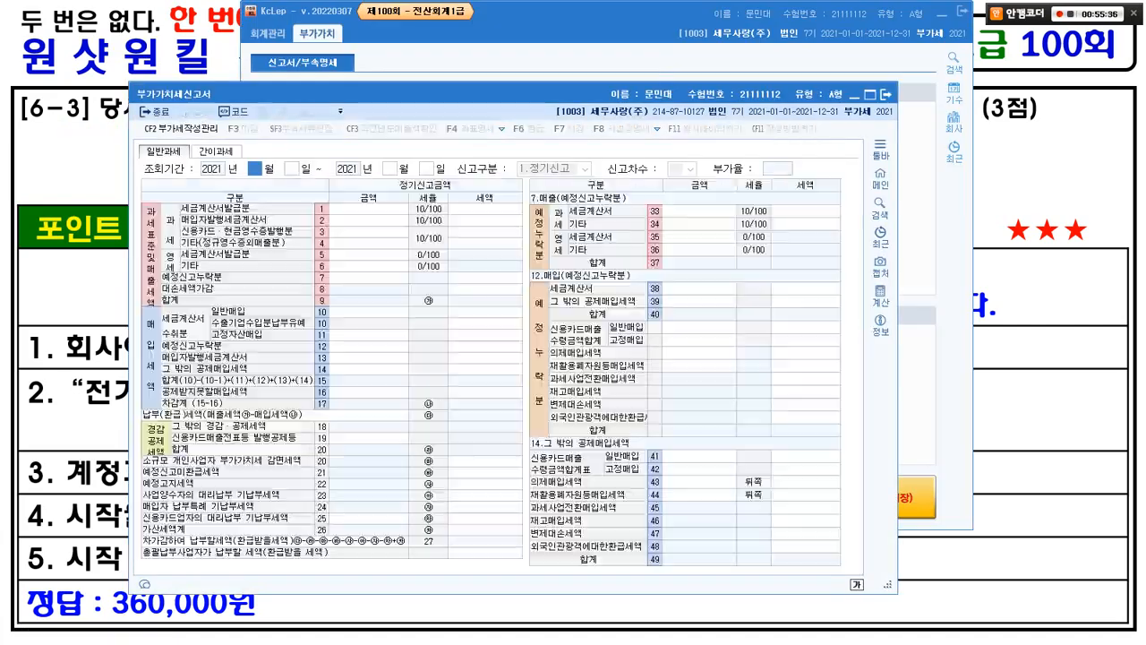
{"action": "type", "text": "1"}
{"action": "key", "text": "Return"}
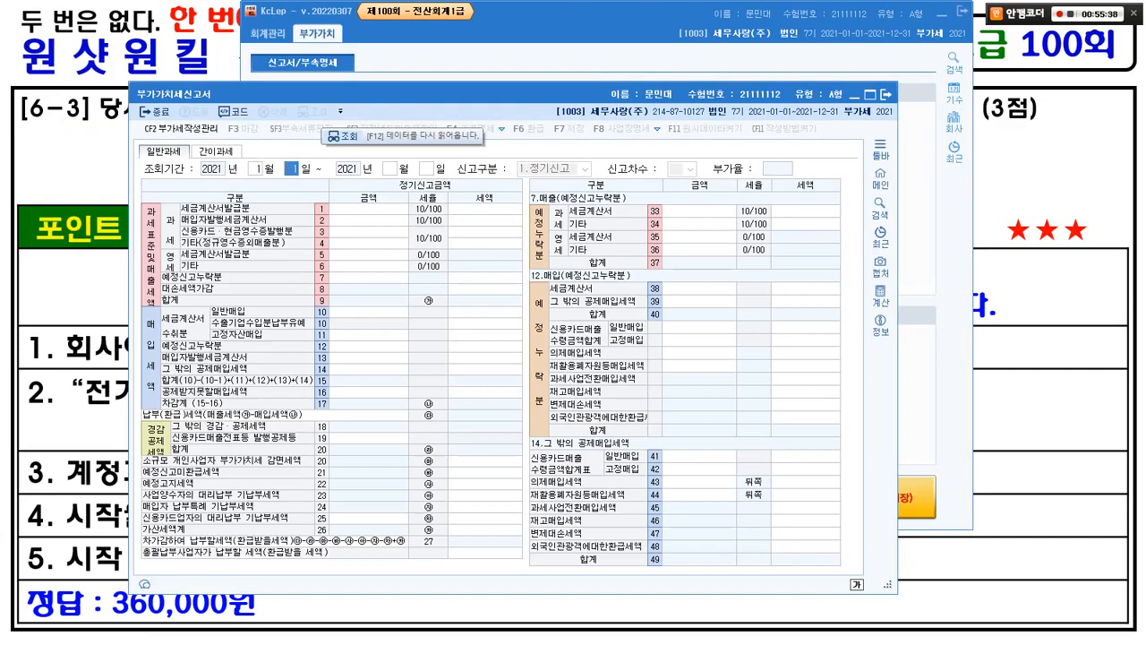
{"action": "type", "text": "1"}
{"action": "key", "text": "Return"}
{"action": "type", "text": "3"}
{"action": "key", "text": "Return"}
{"action": "type", "text": "30"}
{"action": "key", "text": "Return"}
{"action": "key", "text": "Return"}
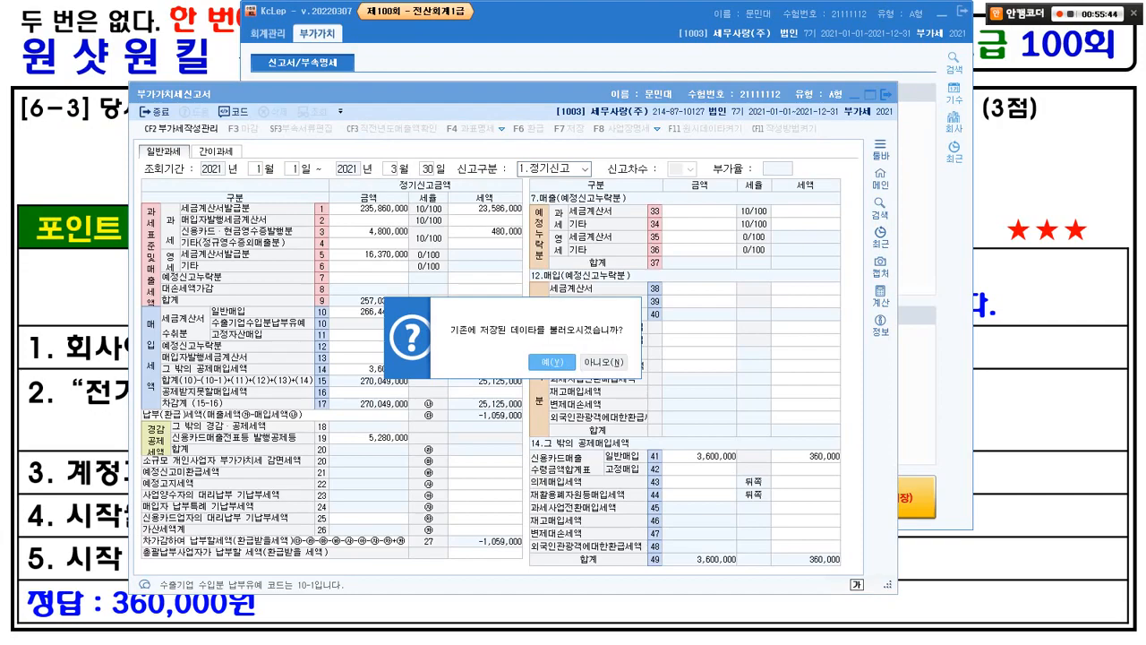
{"action": "left_click", "coordinate": [552, 362]}
{"action": "left_click_drag", "start_coordinate": [459, 94], "coordinate": [580, 13]}
Underline 신용카드 사용에 따른 매입세액공제액 in task 6-3 and return to the 부가가치세신고서
{"action": "key", "text": "alt+Tab"}
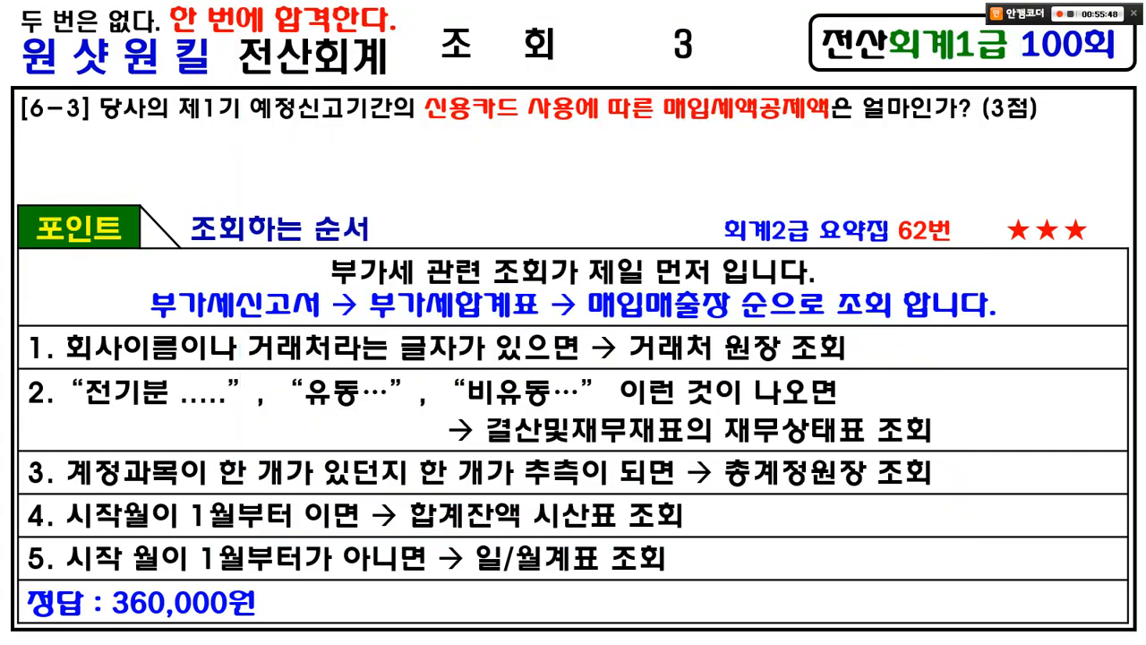
{"action": "key", "text": "ctrl+p"}
{"action": "mouse_move", "coordinate": [435, 128]}
{"action": "left_mouse_down"}
{"action": "mouse_move", "coordinate": [722, 119]}
{"action": "mouse_move", "coordinate": [829, 137]}
{"action": "left_mouse_up"}
{"action": "key", "text": "Escape"}
{"action": "key", "text": "alt+Tab"}
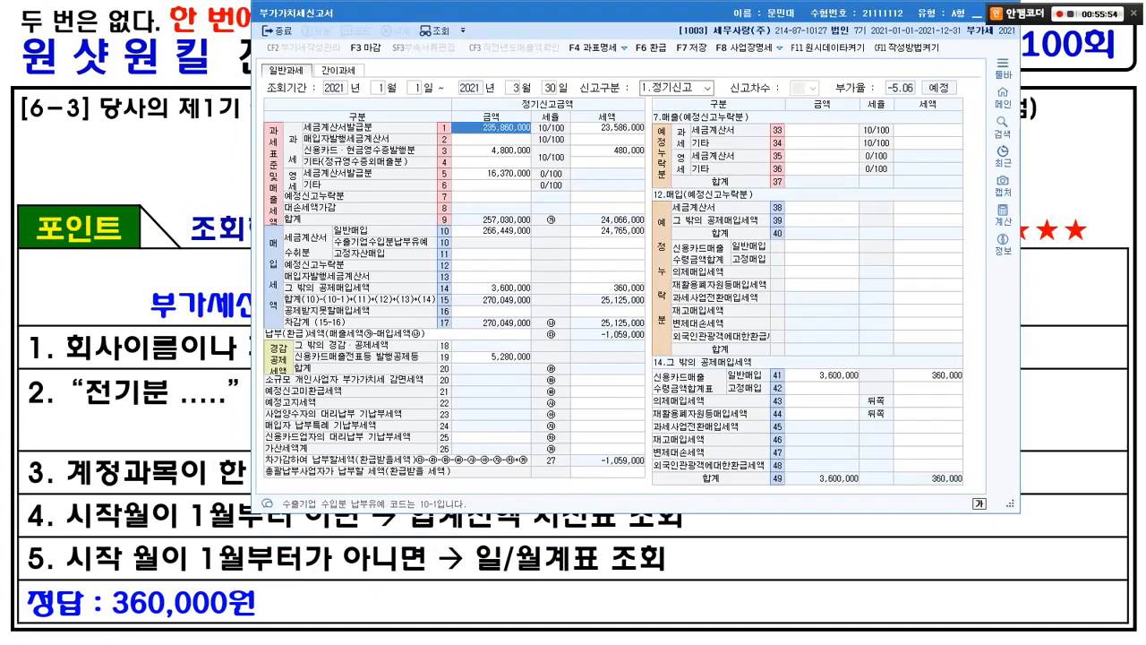
Mark the 매입세액, 예정신고누락분 and 그 밖의 공제매입세액 sections of the 부가가치세신고서
{"action": "mouse_move", "coordinate": [247, 220]}
{"action": "left_mouse_down"}
{"action": "mouse_move", "coordinate": [459, 284]}
{"action": "mouse_move", "coordinate": [518, 328]}
{"action": "left_mouse_up"}
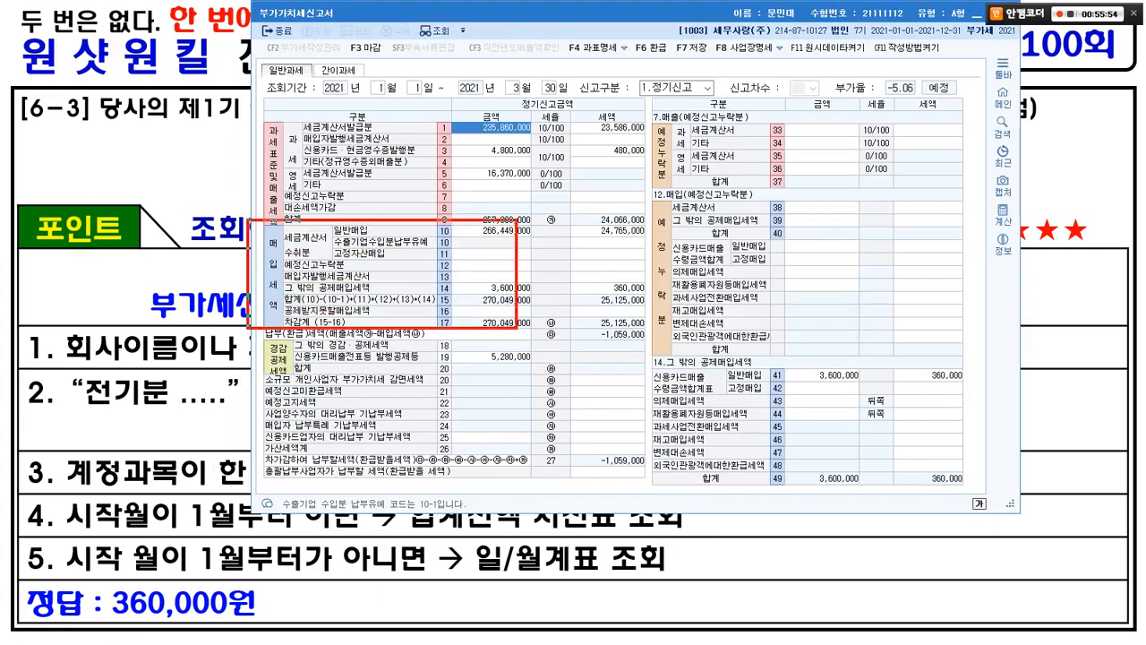
{"action": "left_click_drag", "start_coordinate": [628, 199], "coordinate": [826, 253]}
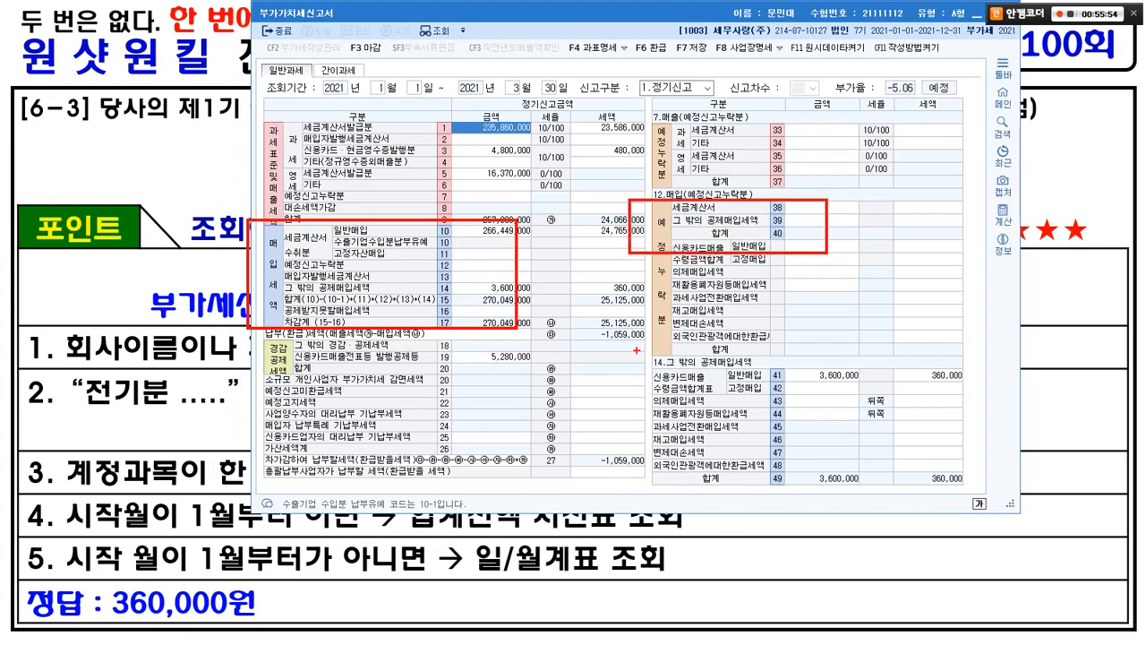
{"action": "left_click_drag", "start_coordinate": [627, 346], "coordinate": [1003, 436]}
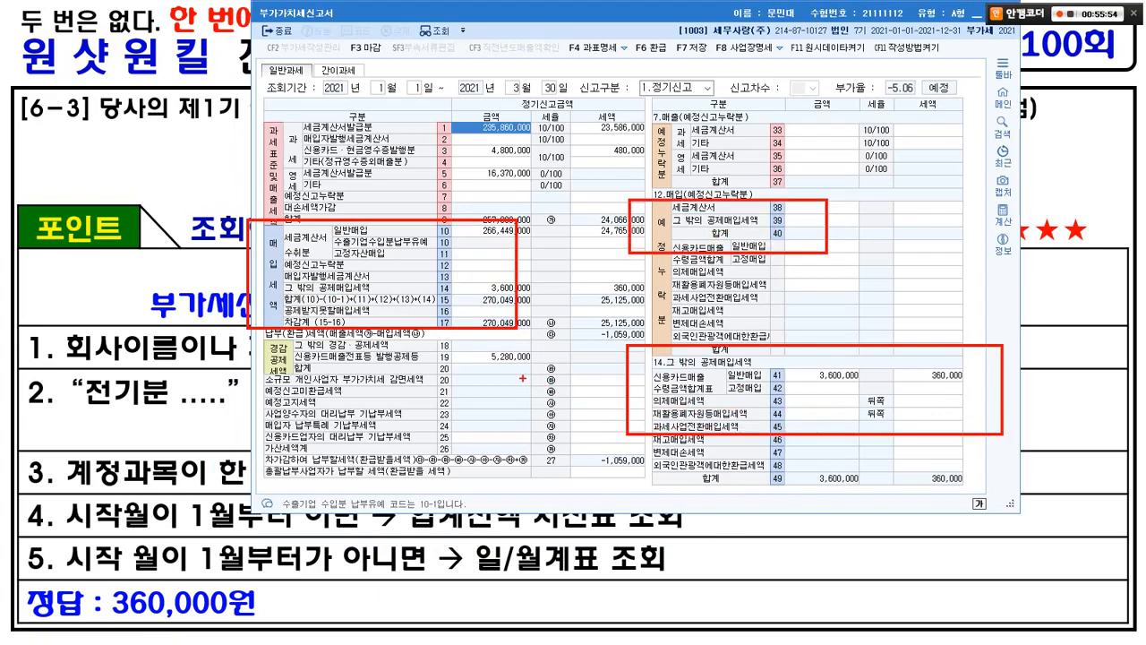
{"action": "left_click_drag", "start_coordinate": [523, 377], "coordinate": [458, 432]}
{"action": "left_click_drag", "start_coordinate": [466, 392], "coordinate": [510, 433]}
{"action": "left_click_drag", "start_coordinate": [558, 382], "coordinate": [530, 428]}
{"action": "left_click_drag", "start_coordinate": [526, 407], "coordinate": [575, 455]}
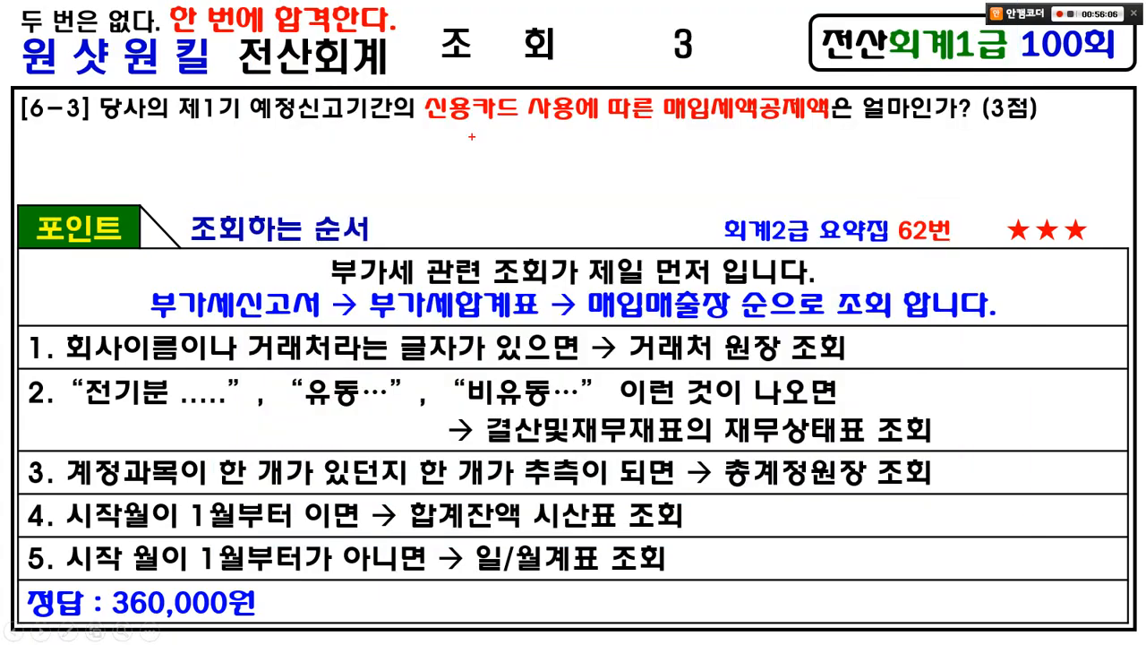
Recheck the 신용카드 wording in task 6-3 and mark the 신용카드매출수령금액합계표 rows under 그 밖의 공제매입세액
{"action": "left_click_drag", "start_coordinate": [428, 130], "coordinate": [616, 129]}
{"action": "key", "text": "alt+Tab"}
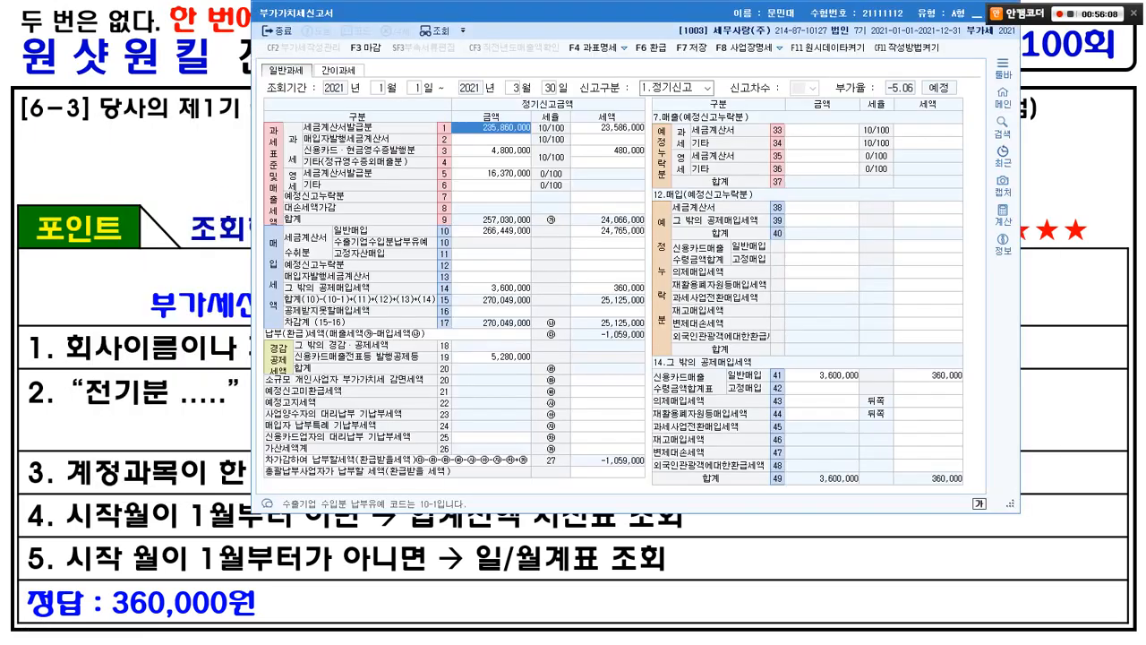
{"action": "mouse_move", "coordinate": [440, 324]}
{"action": "left_mouse_down"}
{"action": "mouse_move", "coordinate": [296, 324]}
{"action": "mouse_move", "coordinate": [498, 330]}
{"action": "left_mouse_up"}
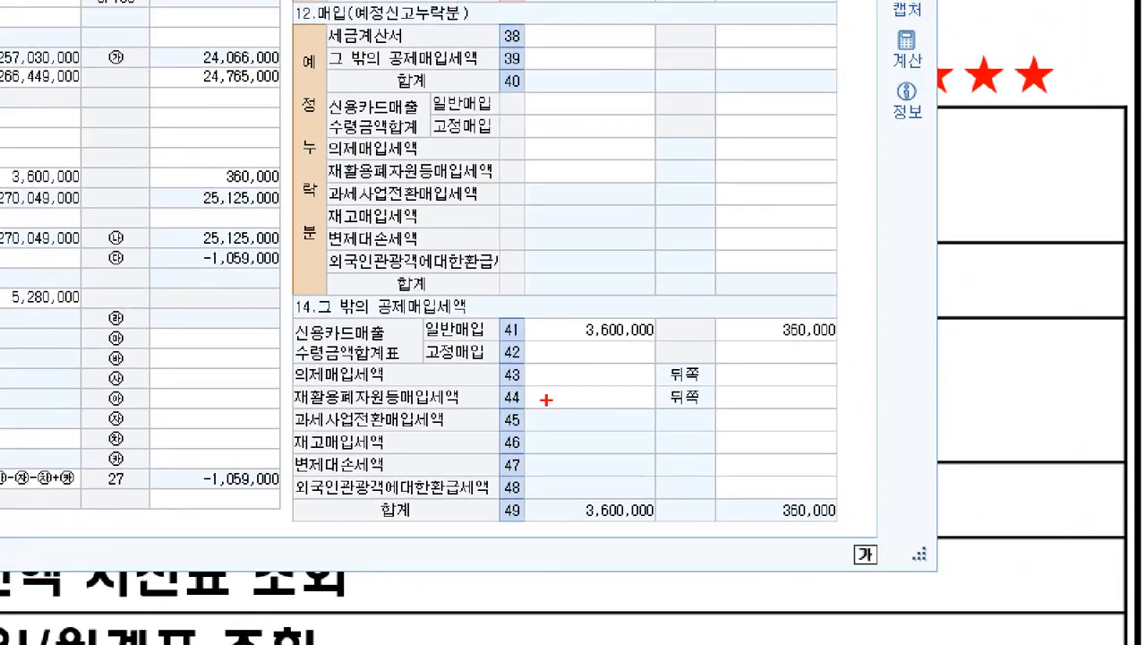
{"action": "mouse_move", "coordinate": [259, 288]}
{"action": "left_mouse_down"}
{"action": "mouse_move", "coordinate": [796, 405]}
{"action": "mouse_move", "coordinate": [895, 403]}
{"action": "left_mouse_up"}
{"action": "mouse_move", "coordinate": [395, 358]}
{"action": "left_mouse_down"}
{"action": "mouse_move", "coordinate": [378, 370]}
{"action": "mouse_move", "coordinate": [301, 337]}
{"action": "mouse_move", "coordinate": [368, 362]}
{"action": "left_mouse_up"}
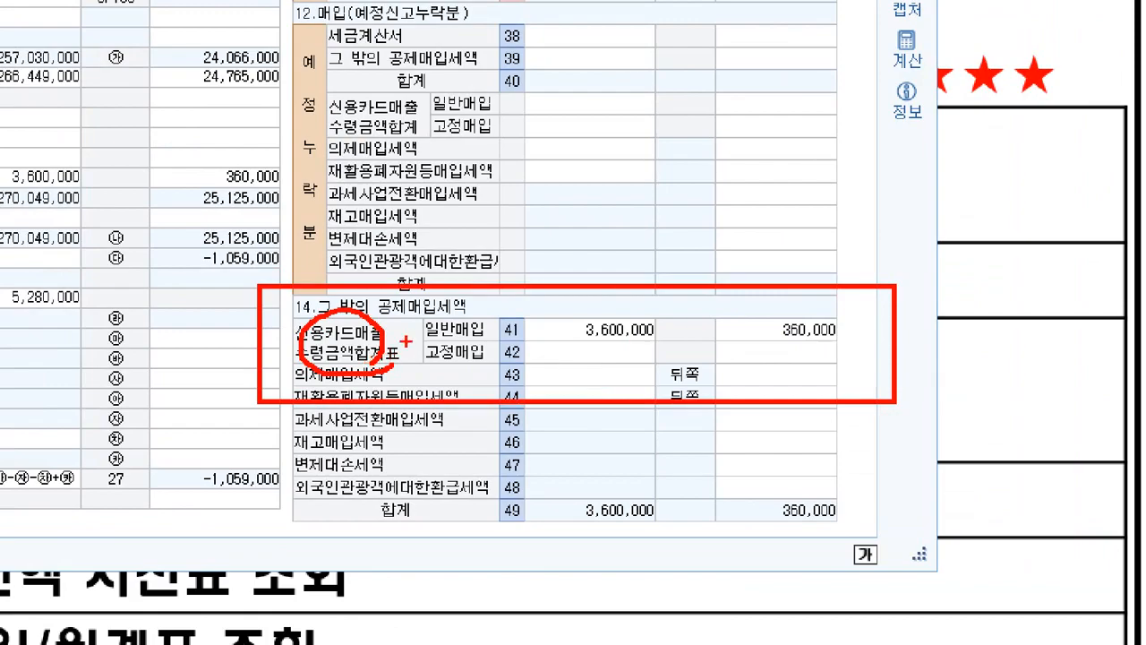
Mark the 일반매입 row 41 amount and its 세액 under 그 밖의 공제매입세액, then exit the zoomed markup
{"action": "mouse_move", "coordinate": [413, 314]}
{"action": "left_mouse_down"}
{"action": "mouse_move", "coordinate": [600, 314]}
{"action": "mouse_move", "coordinate": [412, 315]}
{"action": "left_mouse_up"}
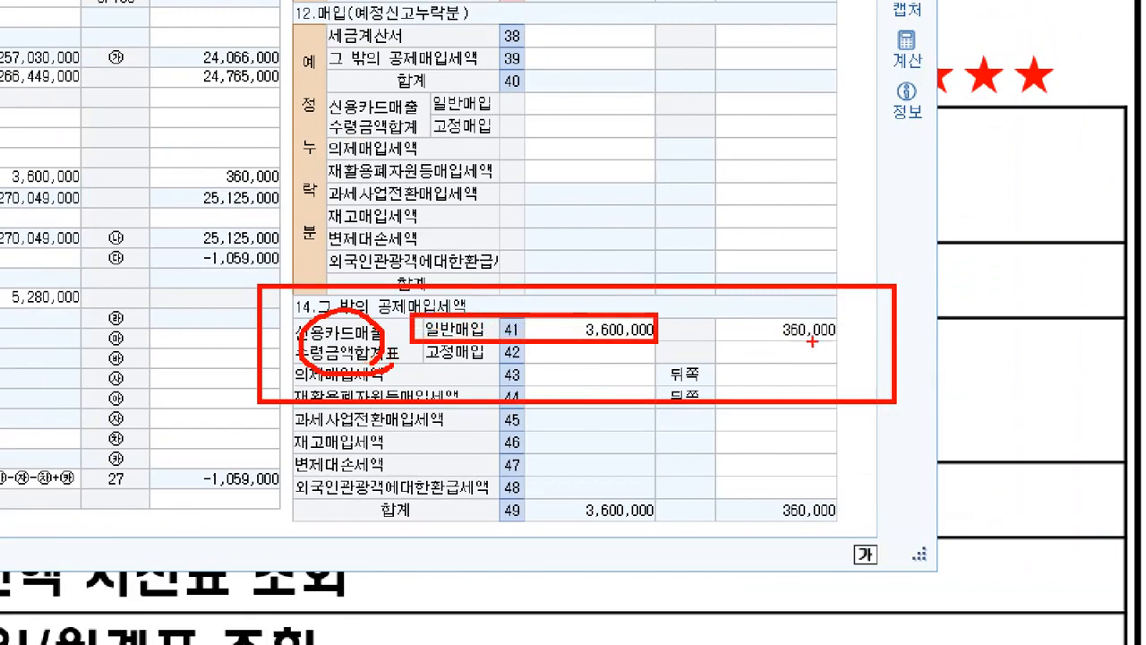
{"action": "mouse_move", "coordinate": [792, 343]}
{"action": "left_mouse_down"}
{"action": "mouse_move", "coordinate": [847, 339]}
{"action": "mouse_move", "coordinate": [833, 323]}
{"action": "mouse_move", "coordinate": [844, 338]}
{"action": "left_mouse_up"}
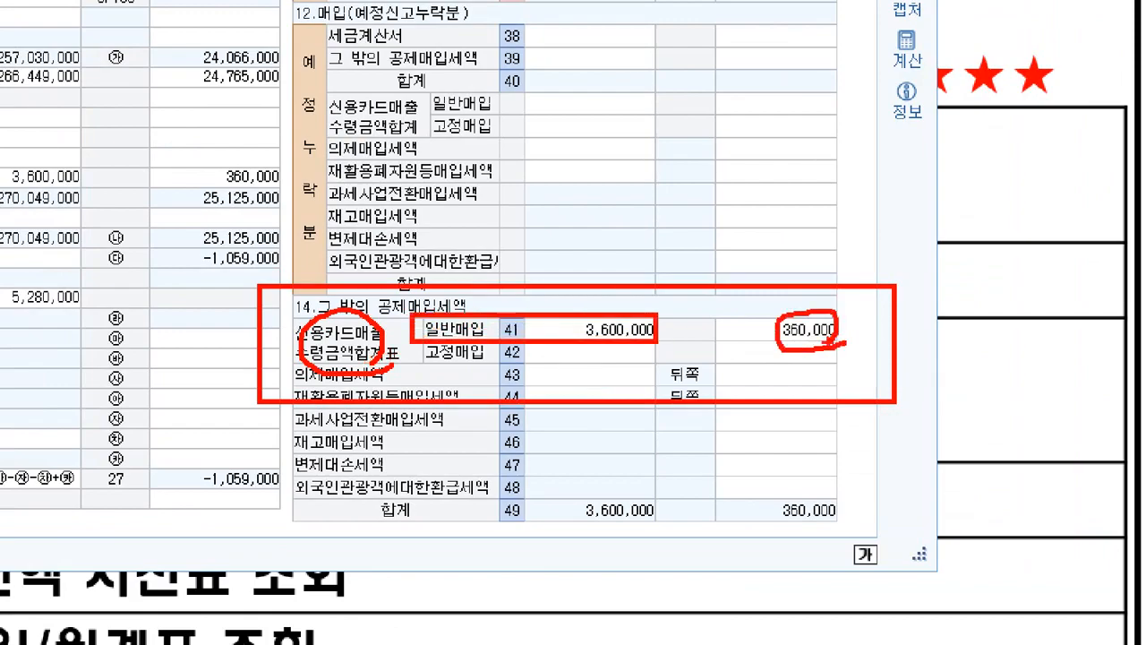
{"action": "key", "text": "Escape"}
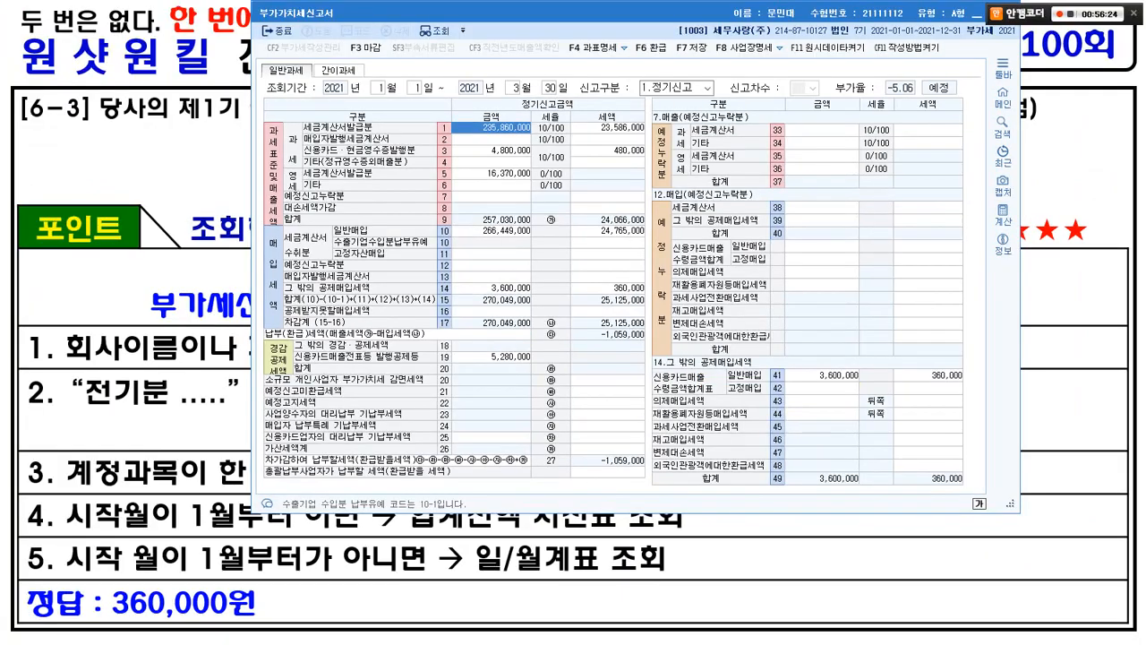
Switch to the task 6-3 slide, underline 신용카드 사용 and 매입세액공제액, and point out the answer line
{"action": "key", "text": "alt+Tab"}
{"action": "left_click_drag", "start_coordinate": [430, 127], "coordinate": [542, 127]}
{"action": "left_click_drag", "start_coordinate": [663, 126], "coordinate": [812, 130]}
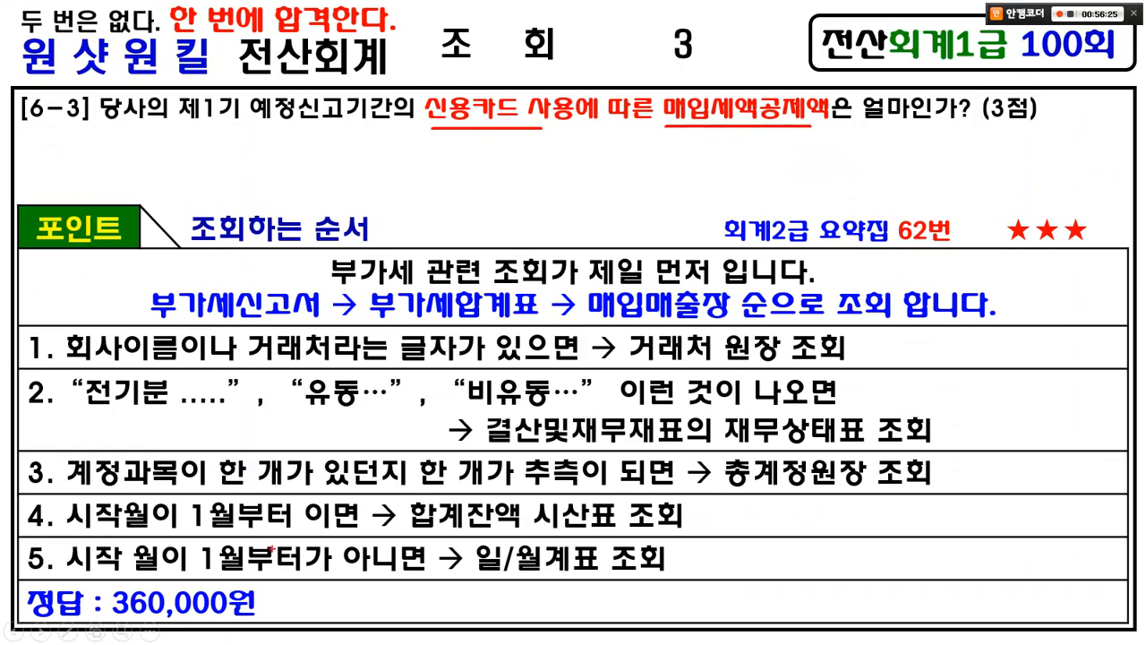
{"action": "mouse_move", "coordinate": [235, 630]}
{"action": "left_mouse_down"}
{"action": "mouse_move", "coordinate": [161, 559]}
{"action": "mouse_move", "coordinate": [220, 555]}
{"action": "mouse_move", "coordinate": [261, 507]}
{"action": "left_mouse_up"}
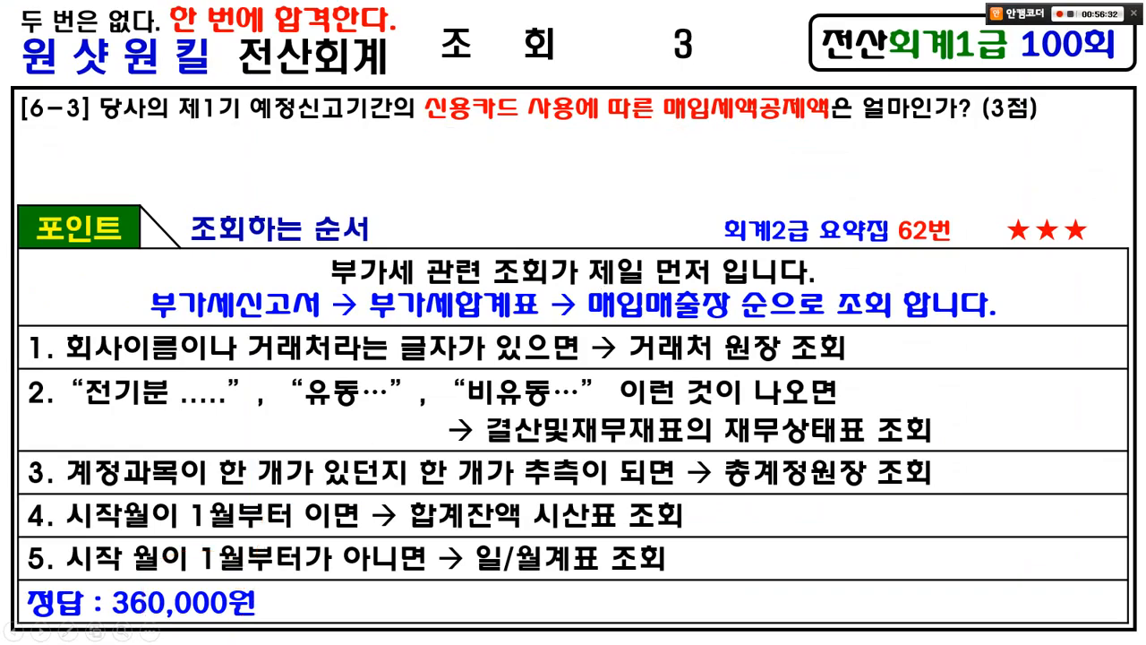
Return to the 부가가치세신고서 and mark the 세액 of the 신용카드매출수령금액합계표 일반매입 row with a circle and arrows
{"action": "key", "text": "alt+Tab"}
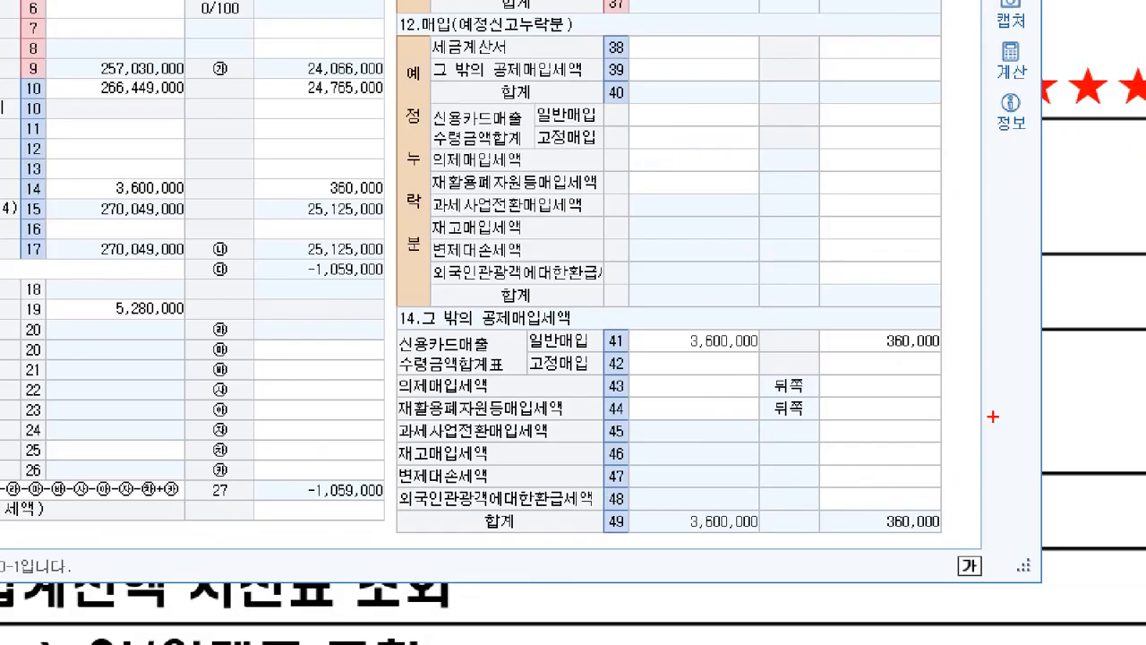
{"action": "left_click_drag", "start_coordinate": [989, 392], "coordinate": [917, 379]}
{"action": "mouse_move", "coordinate": [861, 348]}
{"action": "left_mouse_down"}
{"action": "mouse_move", "coordinate": [949, 309]}
{"action": "mouse_move", "coordinate": [946, 351]}
{"action": "left_mouse_up"}
{"action": "mouse_move", "coordinate": [915, 283]}
{"action": "left_mouse_down"}
{"action": "mouse_move", "coordinate": [921, 294]}
{"action": "mouse_move", "coordinate": [938, 258]}
{"action": "left_mouse_up"}
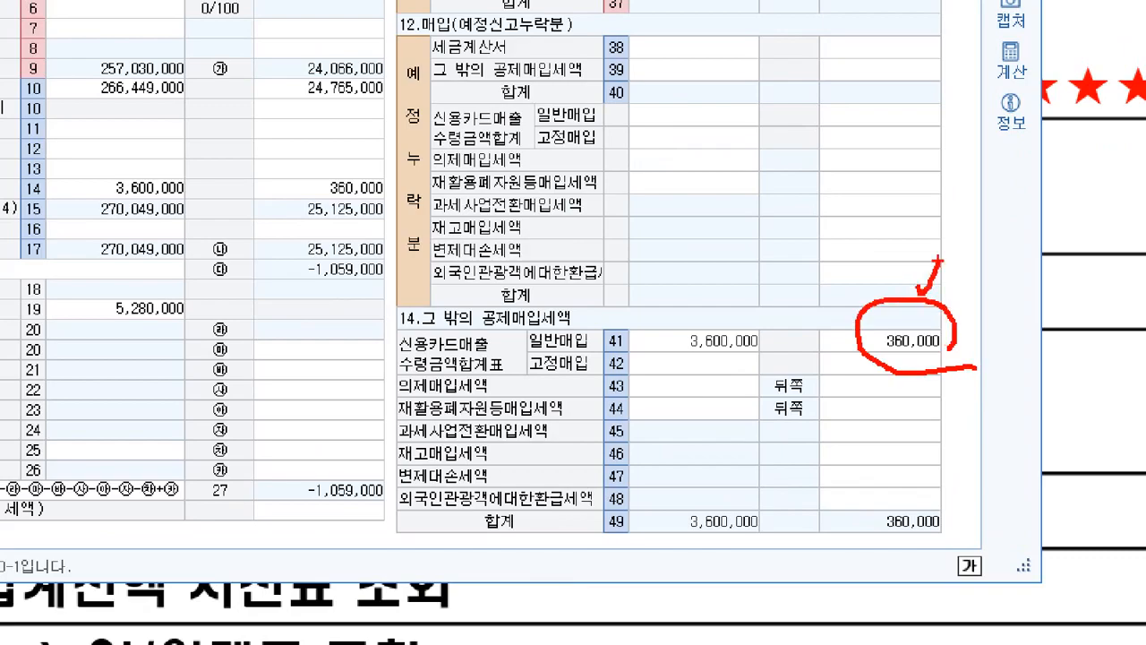
{"action": "mouse_move", "coordinate": [788, 253]}
{"action": "left_mouse_down"}
{"action": "mouse_move", "coordinate": [838, 249]}
{"action": "mouse_move", "coordinate": [864, 299]}
{"action": "left_mouse_up"}
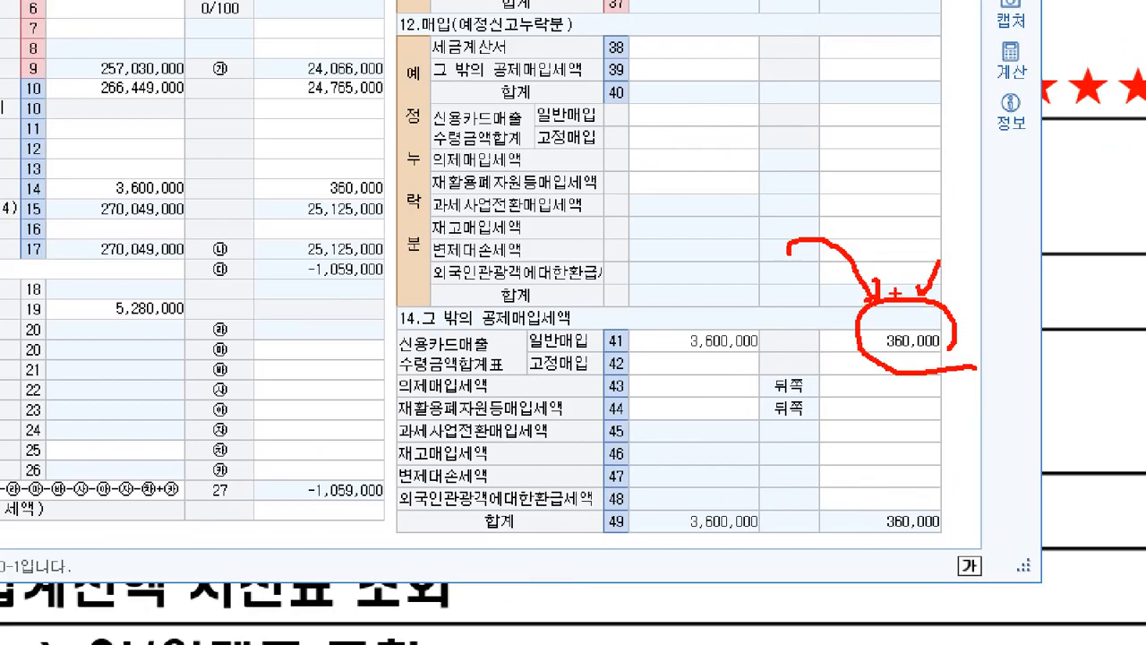
{"action": "left_click_drag", "start_coordinate": [912, 278], "coordinate": [887, 357]}
Circle the 매입(예정신고누락분) area, draw a cross beside the 일반매입 세액, and exit the zoomed markup
{"action": "mouse_move", "coordinate": [721, 257]}
{"action": "left_mouse_down"}
{"action": "mouse_move", "coordinate": [647, 251]}
{"action": "mouse_move", "coordinate": [701, 159]}
{"action": "mouse_move", "coordinate": [727, 240]}
{"action": "mouse_move", "coordinate": [596, 167]}
{"action": "mouse_move", "coordinate": [607, 183]}
{"action": "left_mouse_up"}
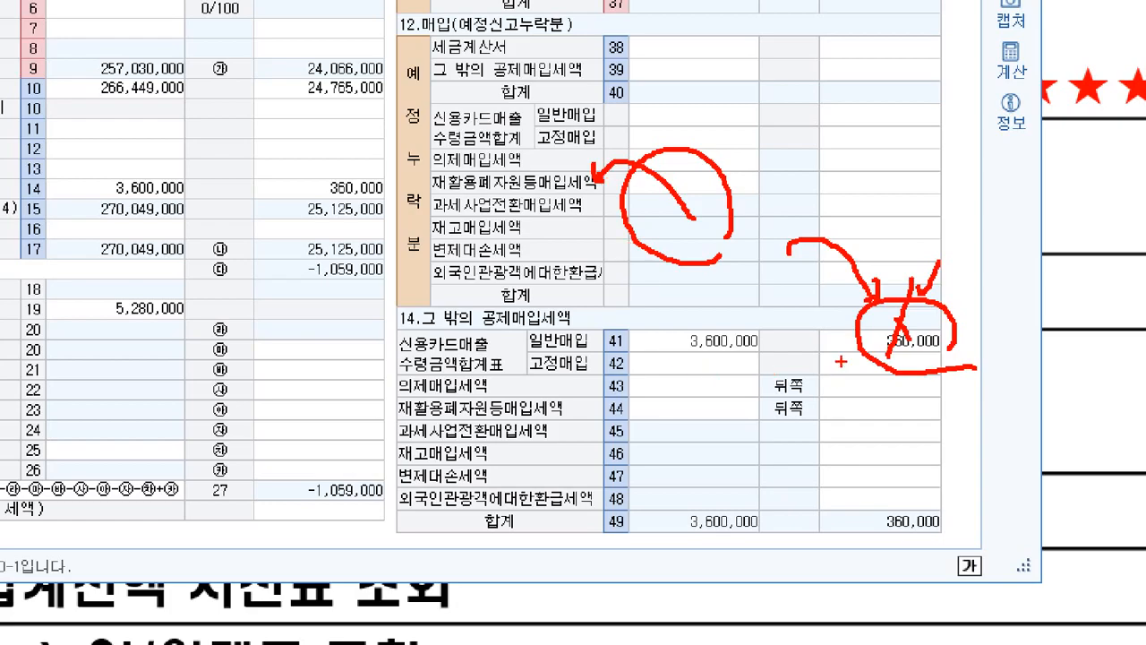
{"action": "left_click_drag", "start_coordinate": [874, 319], "coordinate": [847, 366]}
{"action": "left_click_drag", "start_coordinate": [837, 333], "coordinate": [876, 396]}
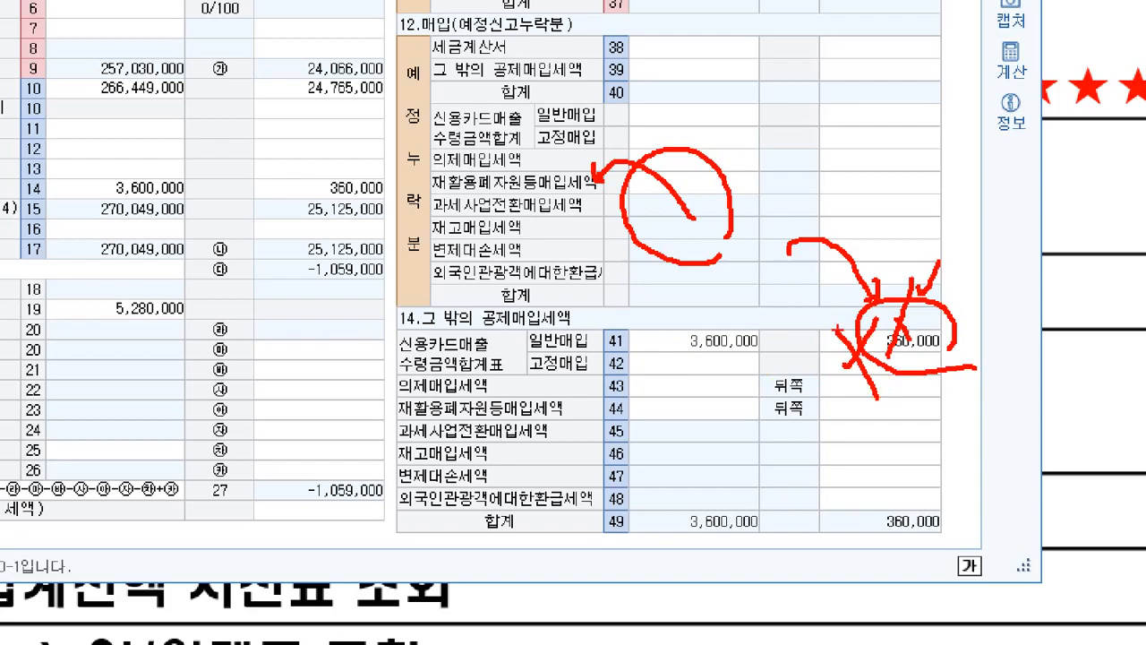
{"action": "key", "text": "Escape"}
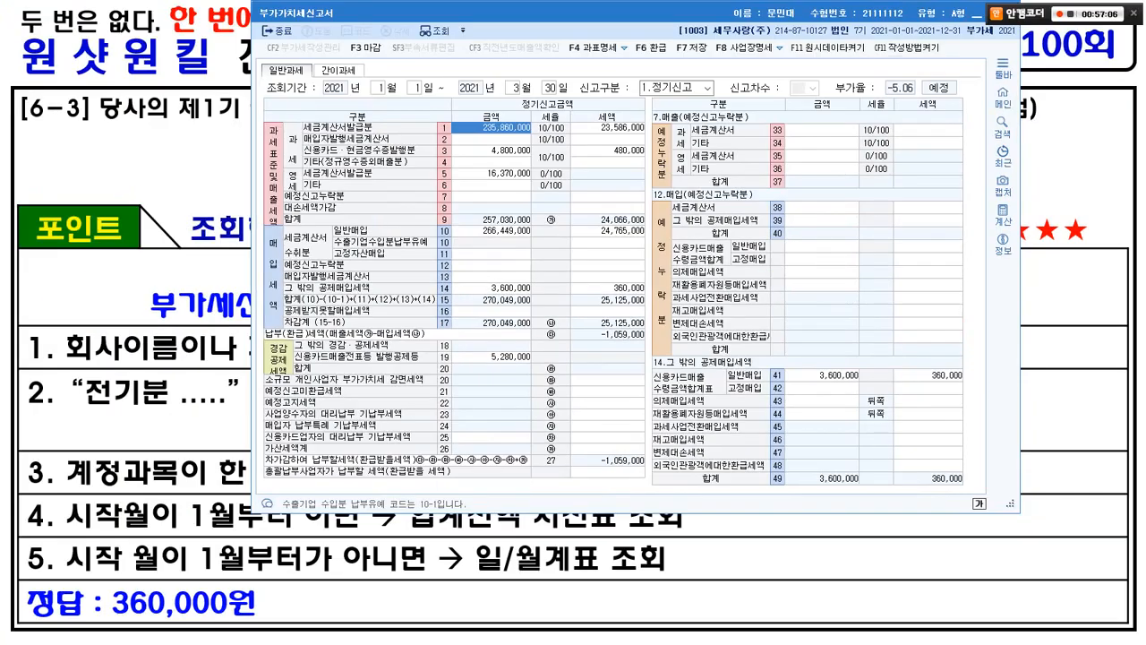
Put away the 부가가치세신고서 window and advance the presentation from task 6-3 to the closing slide
{"action": "left_click_drag", "start_coordinate": [627, 13], "coordinate": [564, 46]}
{"action": "left_click", "coordinate": [945, 45]}
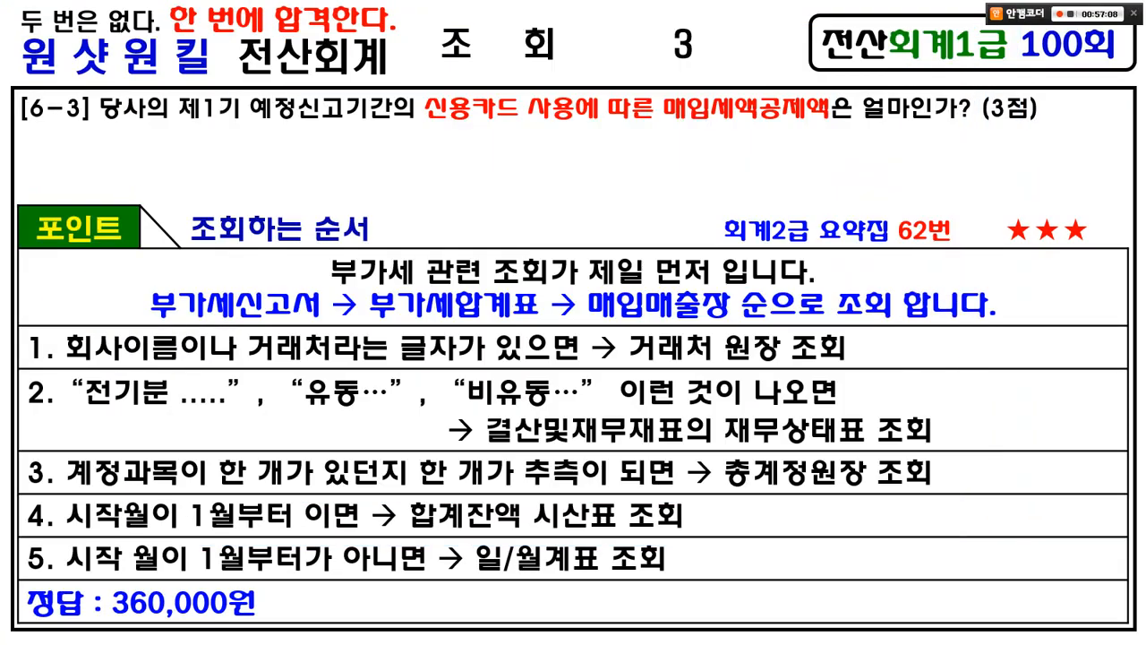
{"action": "key", "text": "Right"}
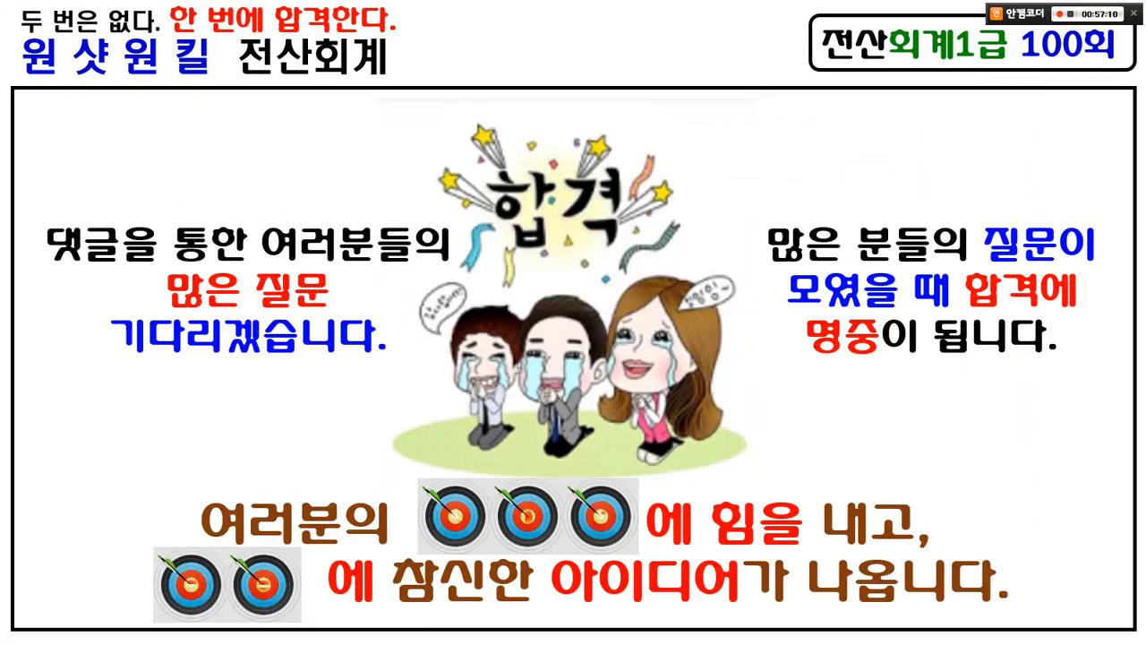